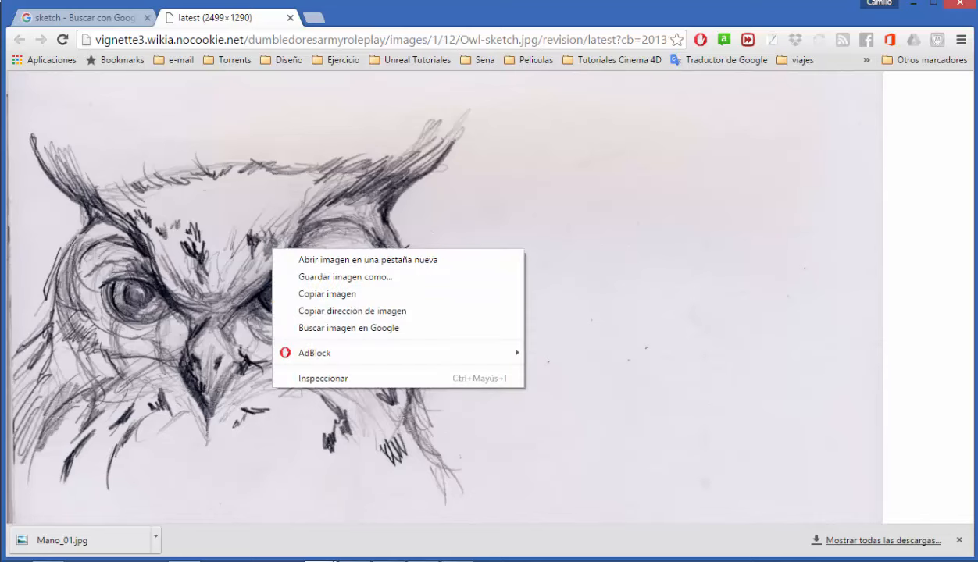
Copy the full-size owl sketch image from the web page and switch to Photoshop
click(258, 212)
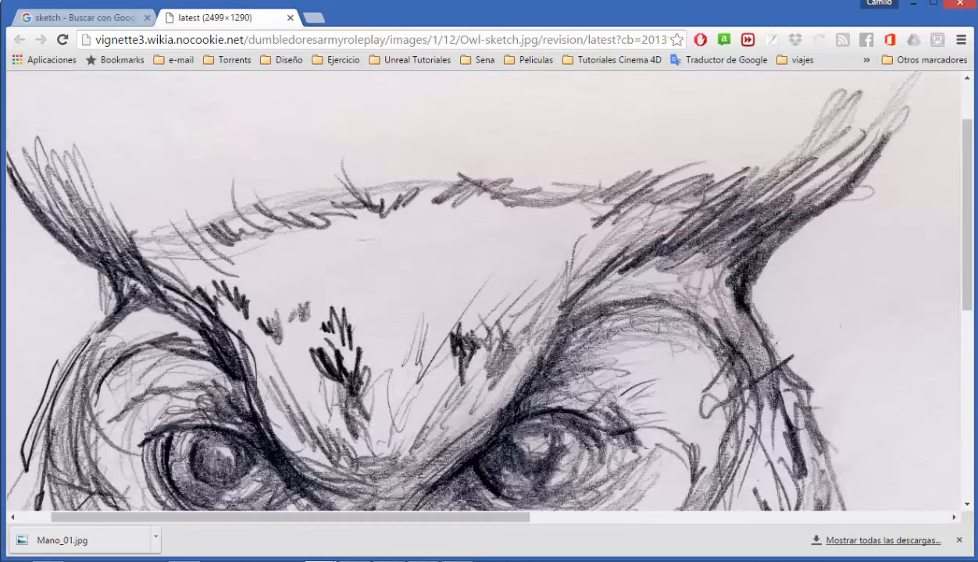
right_click(346, 271)
click(401, 315)
key(alt+Tab)
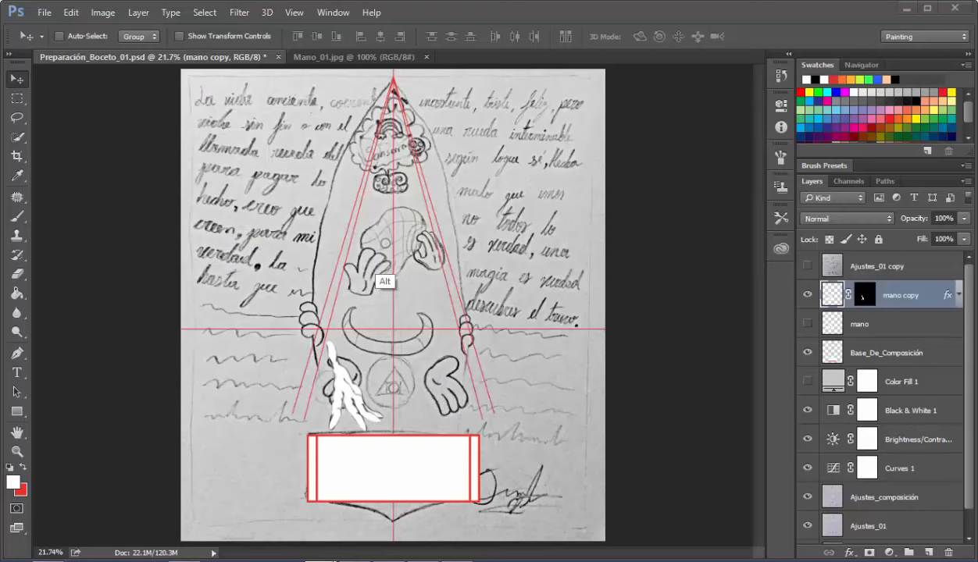
Create a 2499 × 1290 pixel document from the Clipboard preset and paste the owl sketch into it
key(ctrl+n)
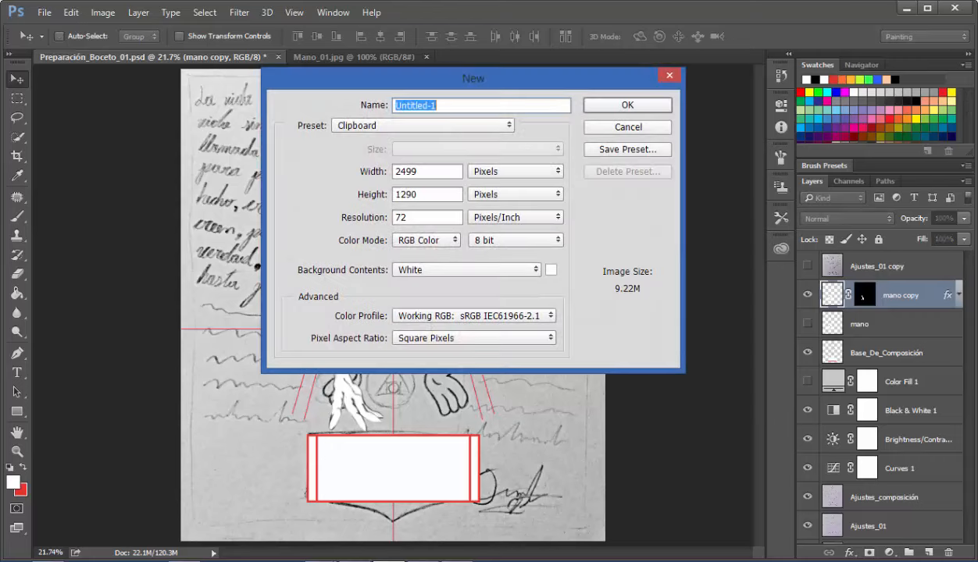
key(Escape)
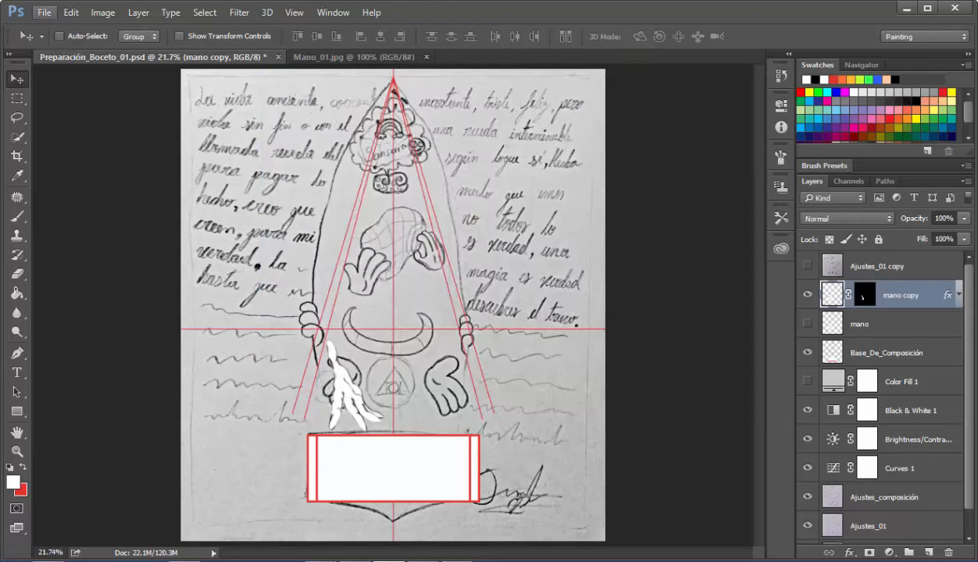
click(43, 12)
click(64, 29)
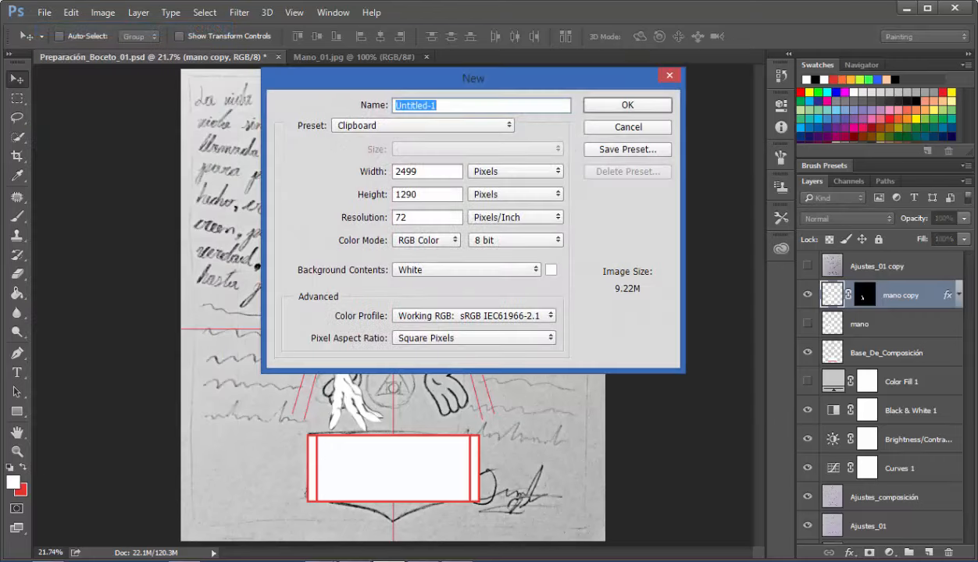
key(Escape)
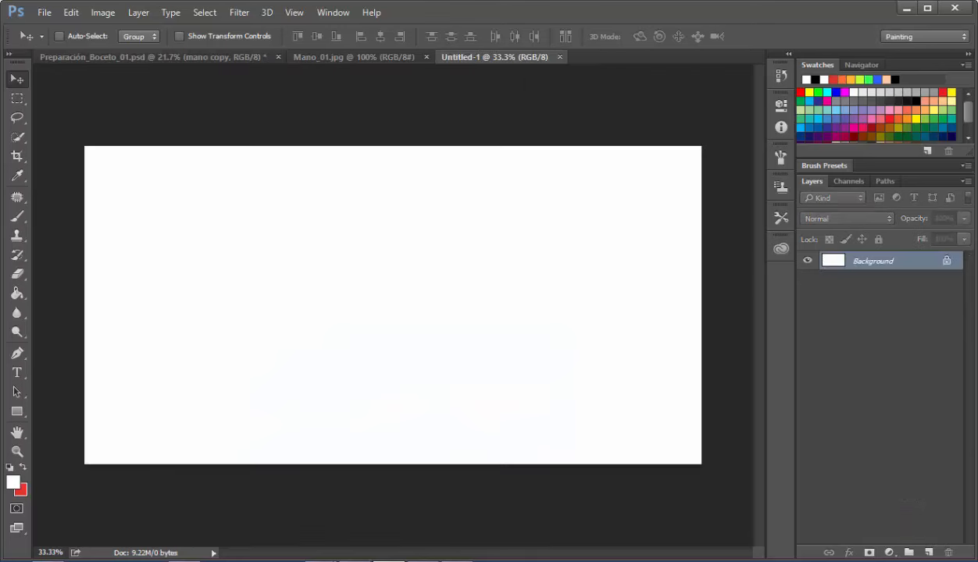
click(72, 13)
click(109, 117)
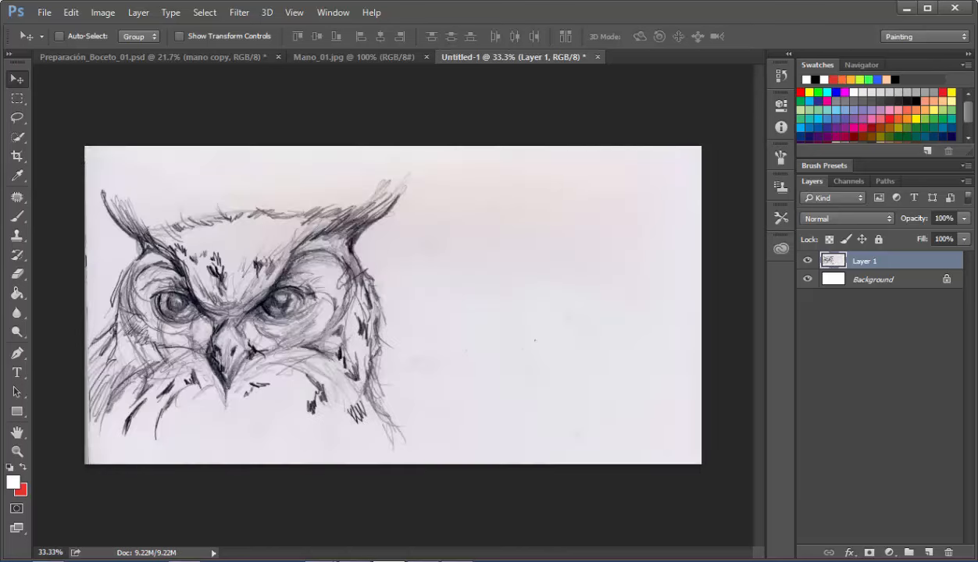
Crop the canvas to the owl's head, cutting off the empty paper beside it
click(16, 155)
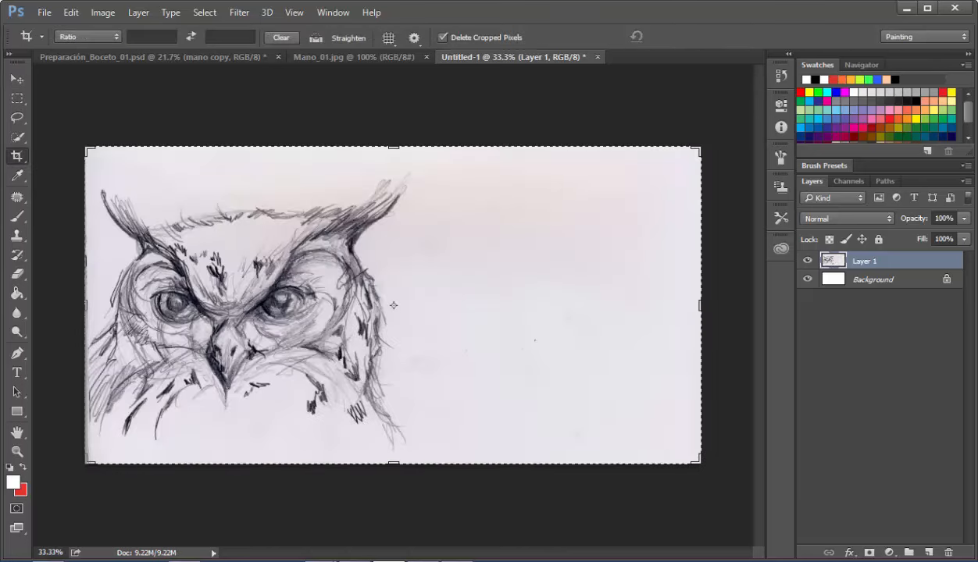
drag(700, 304, 558, 286)
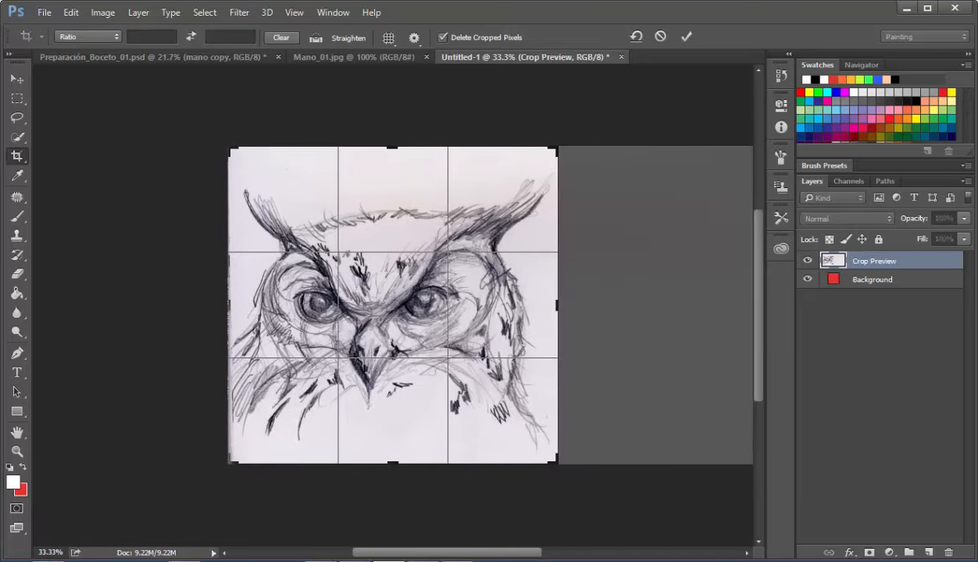
key(Return)
Duplicate the owl sketch layer, viewing the image at 100%
key(z)
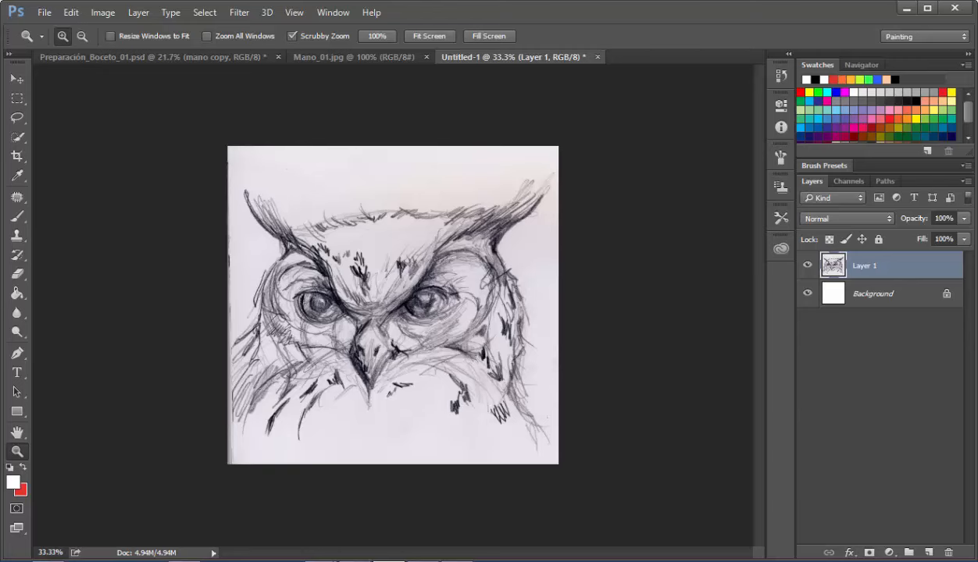
right_click(370, 233)
click(406, 260)
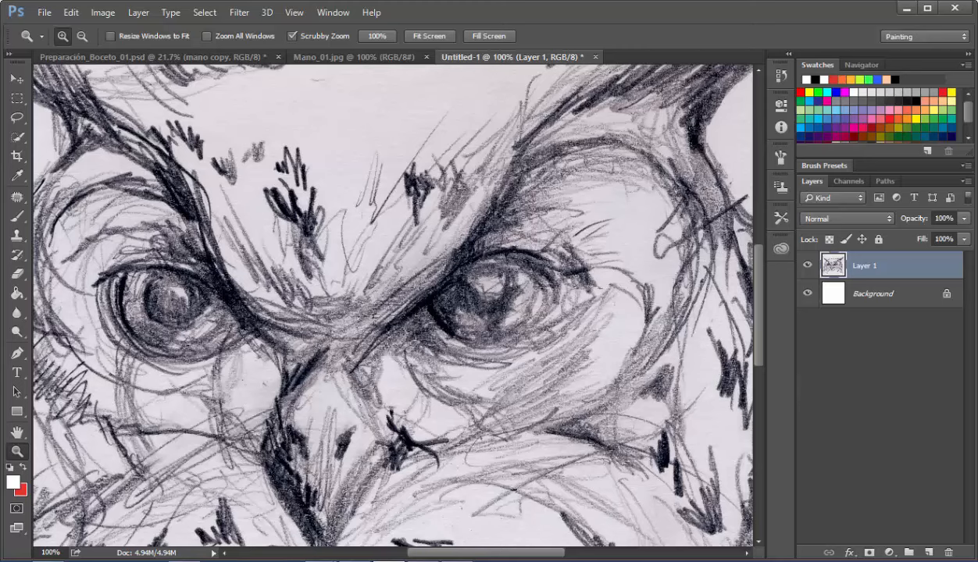
drag(899, 266, 929, 552)
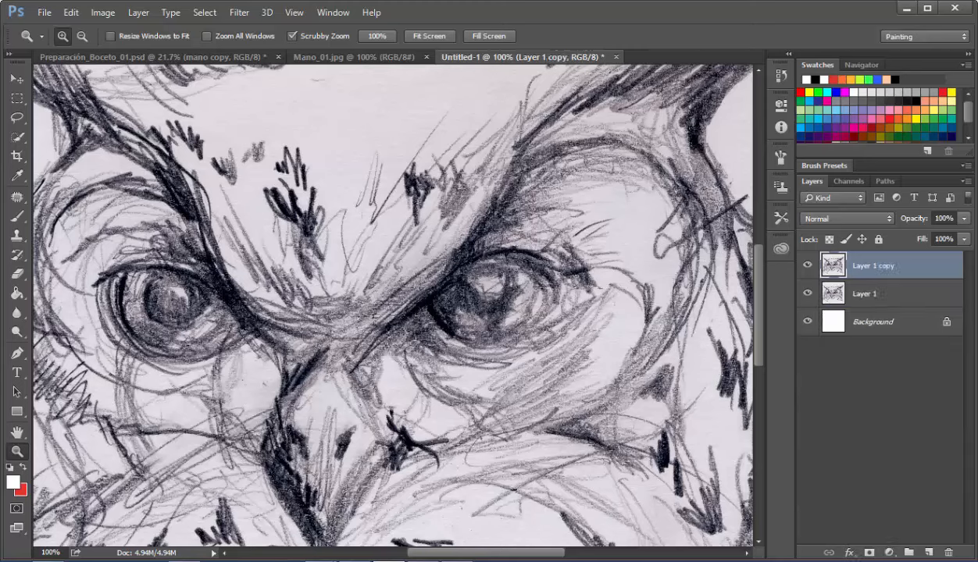
Hide the original Layer 1 and set the opacity of Layer 1 copy to 54%
click(808, 293)
click(964, 219)
mouse_move(964, 235)
mouse_down()
mouse_move(917, 233)
mouse_move(928, 234)
mouse_up()
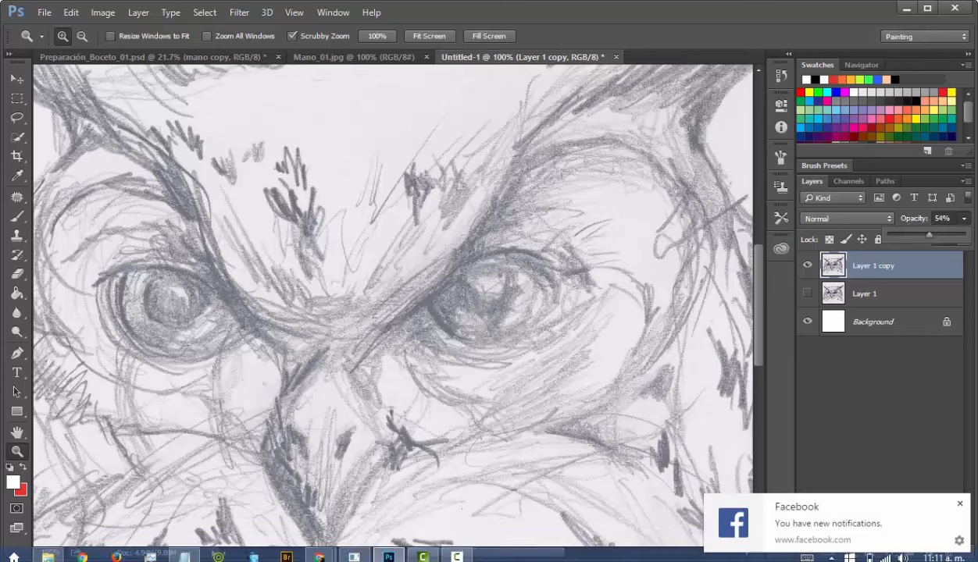
click(457, 551)
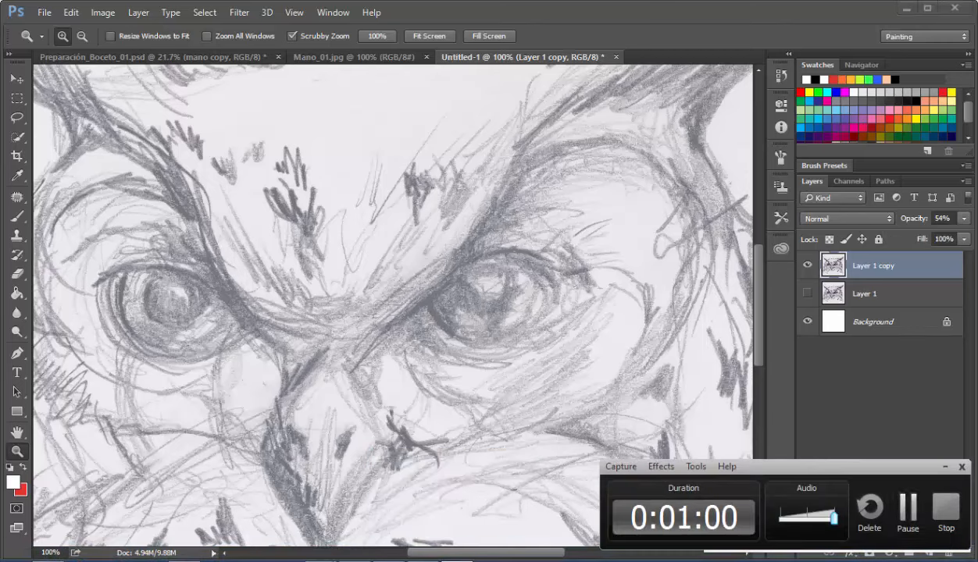
click(907, 508)
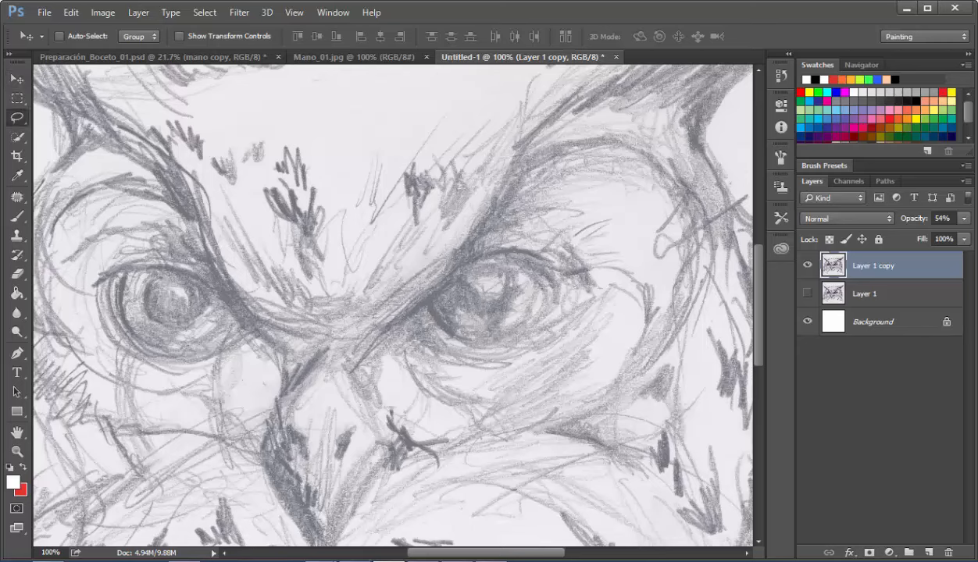
Outline freehand areas on the owl's forehead with the Lasso tool and deselect each one
click(17, 117)
click(78, 115)
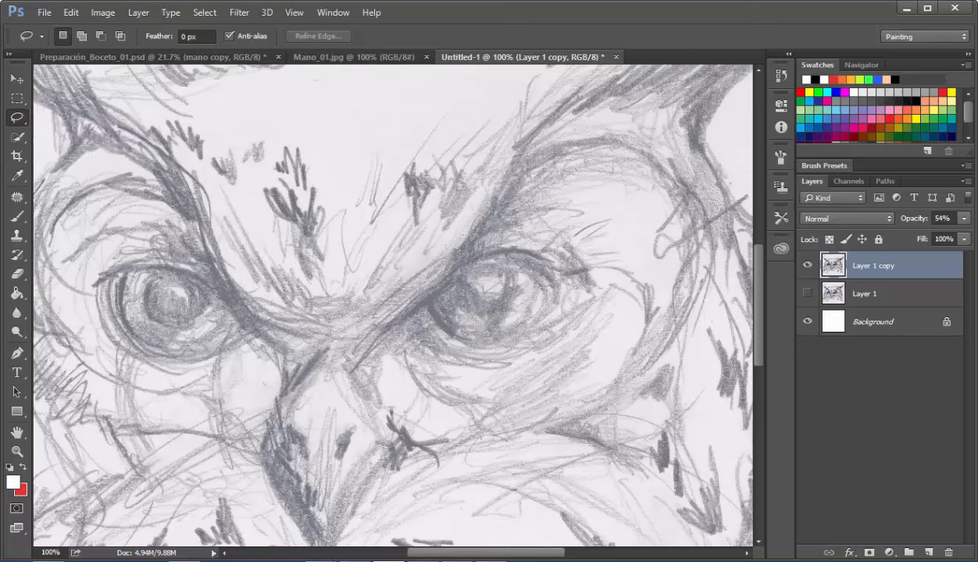
mouse_move(371, 110)
mouse_down()
mouse_move(305, 102)
mouse_move(367, 199)
mouse_move(403, 119)
mouse_move(377, 111)
mouse_up()
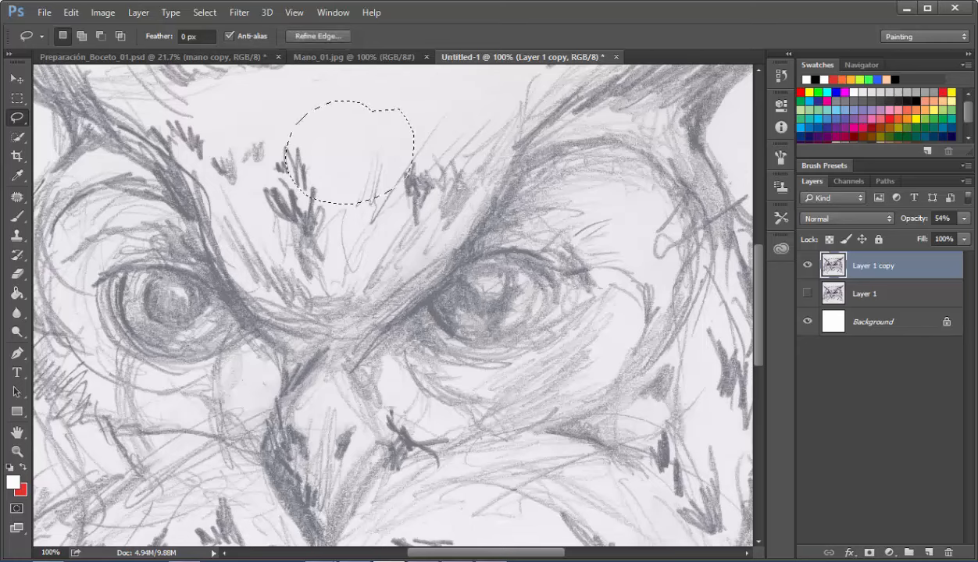
key(ctrl+d)
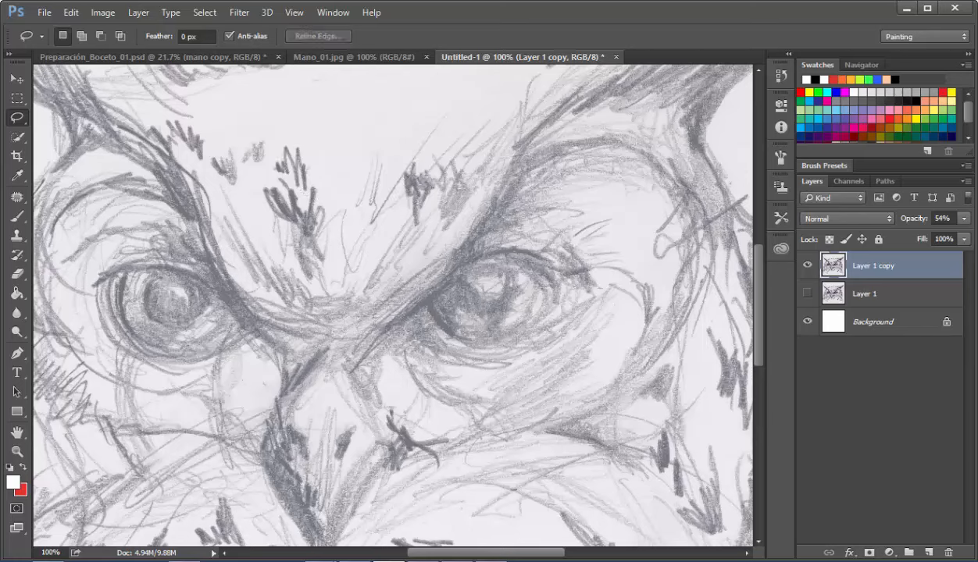
mouse_move(344, 114)
mouse_down()
mouse_move(248, 108)
mouse_move(202, 182)
mouse_move(243, 246)
mouse_up()
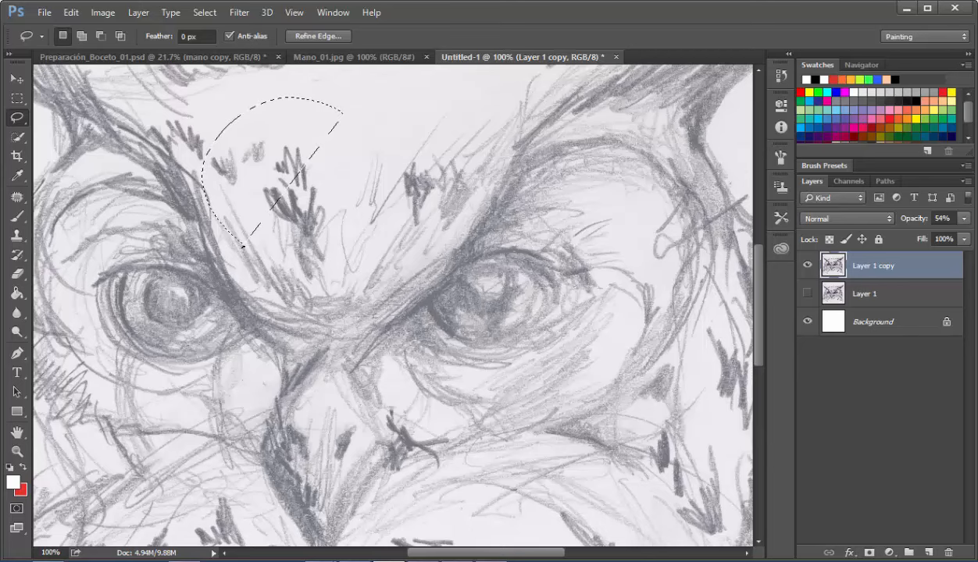
key(ctrl+)
key(ctrl+d)
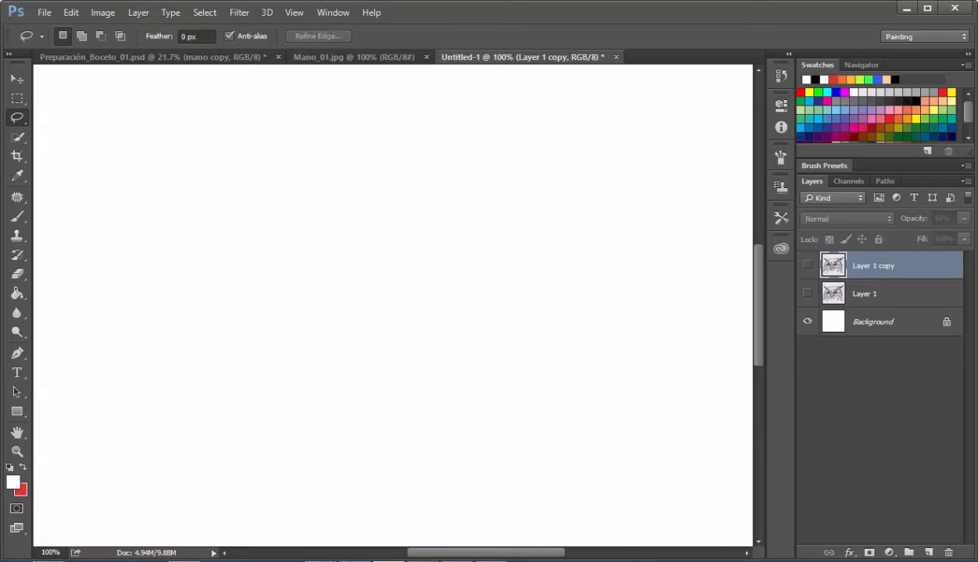
Add a new empty layer and outline a four-sided Polygonal Lasso selection on the blank canvas, clearing the selection when done
click(928, 553)
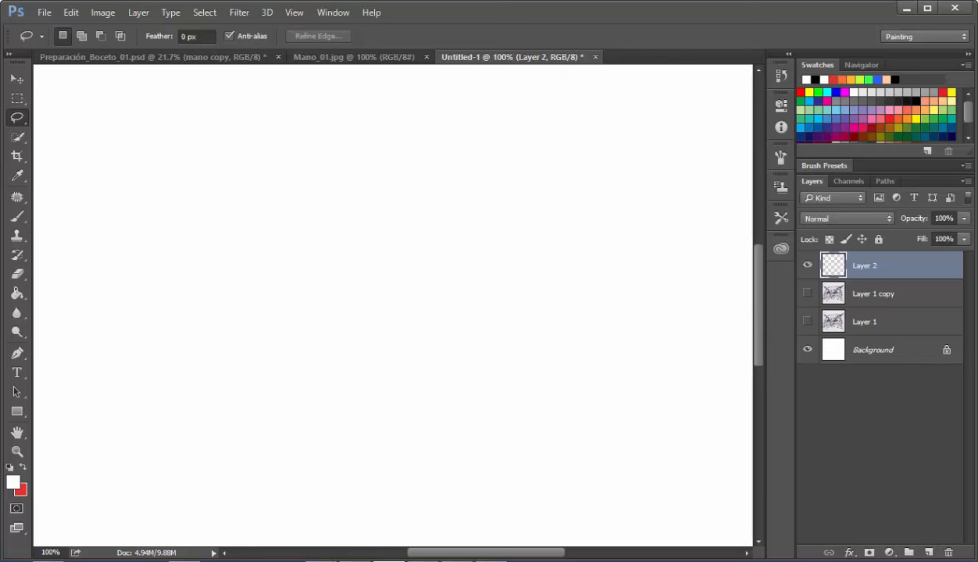
click(16, 117)
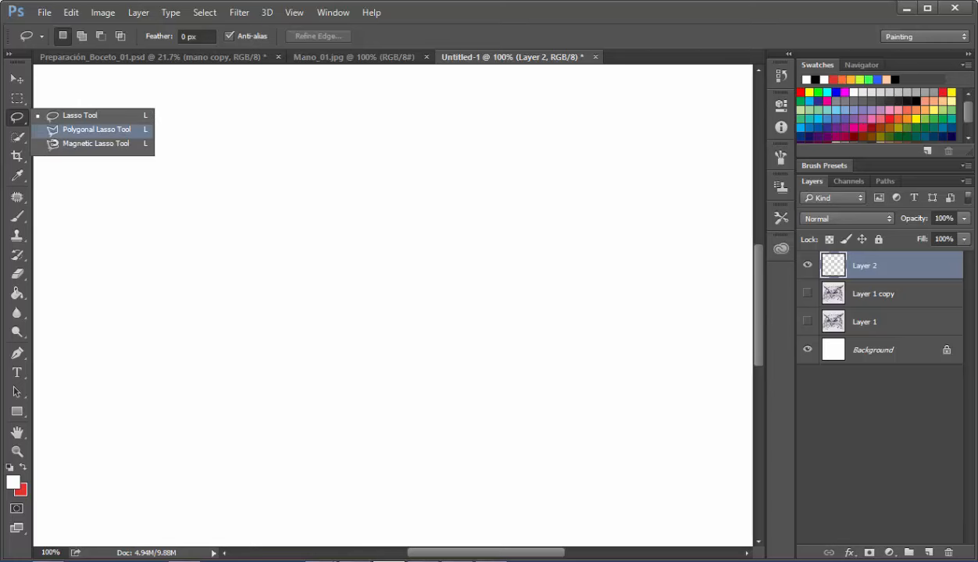
click(96, 129)
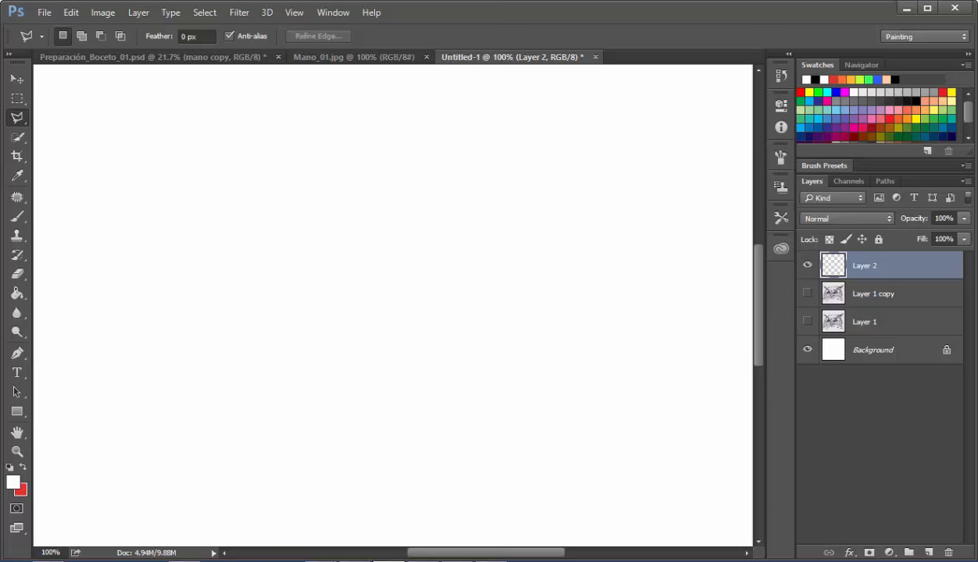
click(286, 133)
click(425, 103)
click(555, 246)
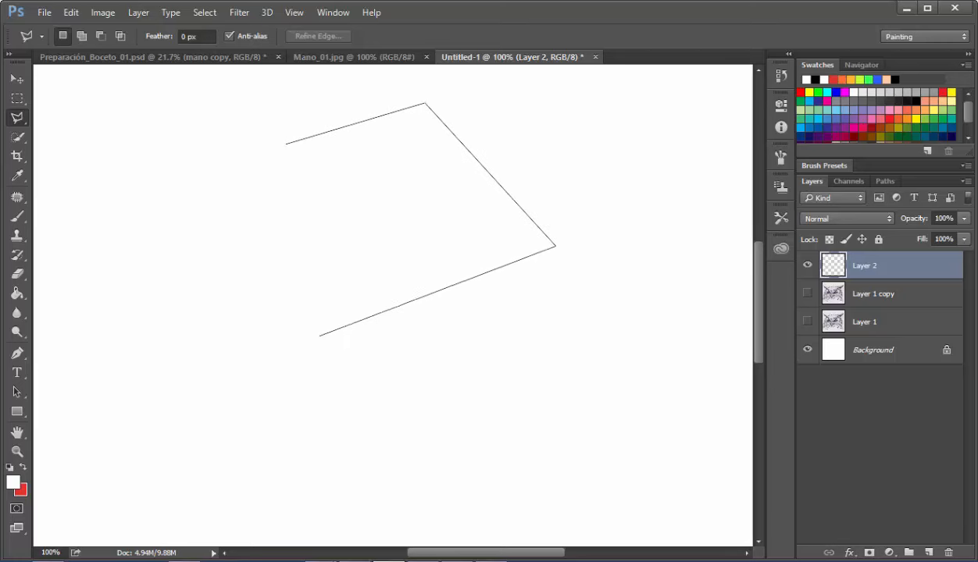
click(331, 336)
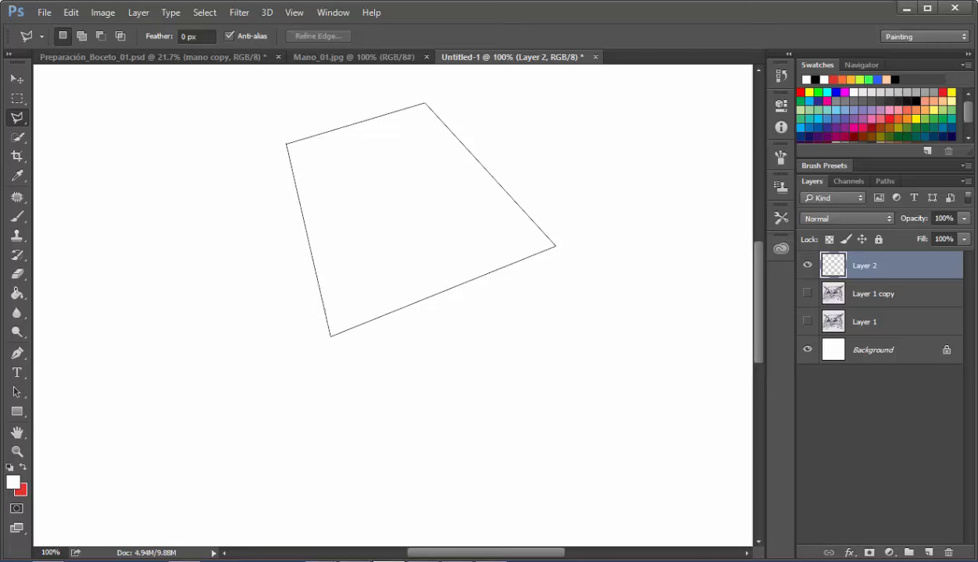
click(288, 143)
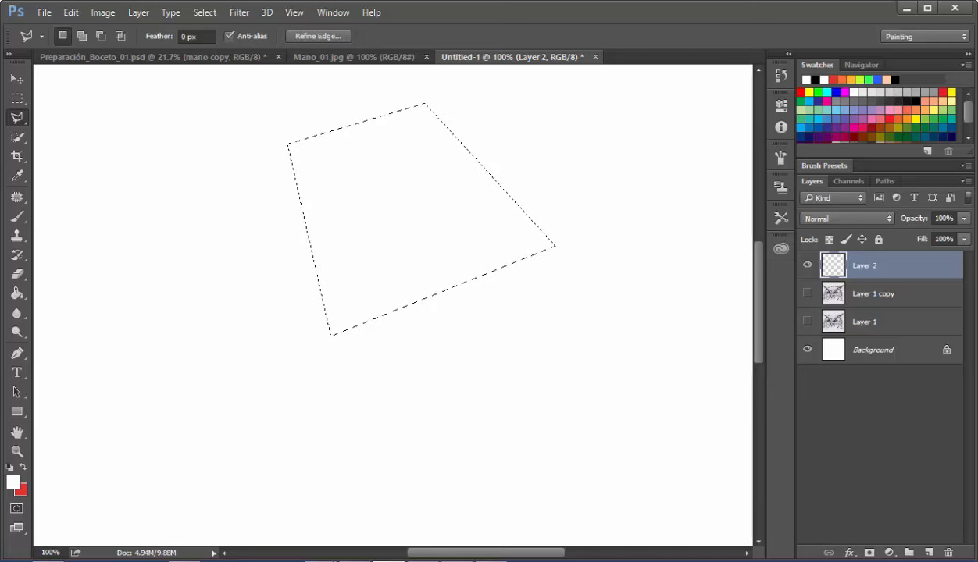
key(ctrl+d)
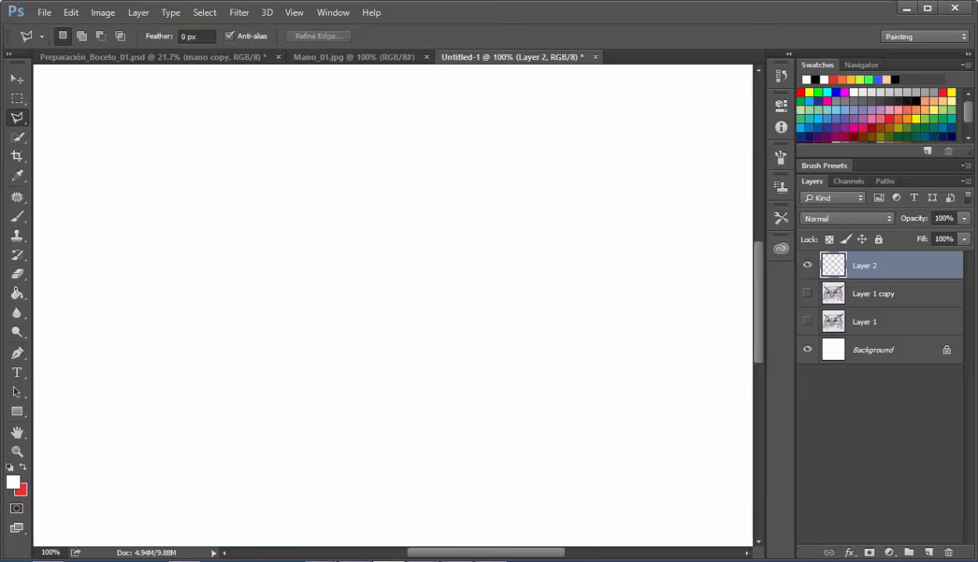
Trace a closed, irregular Magnetic Lasso selection on the blank canvas with Layer 2 active, and deselect it
right_click(16, 117)
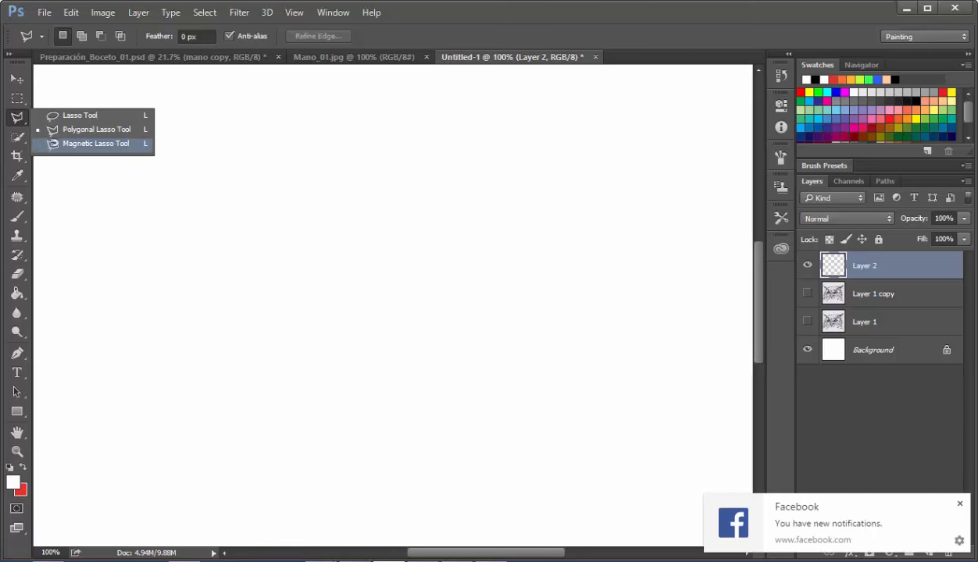
click(89, 143)
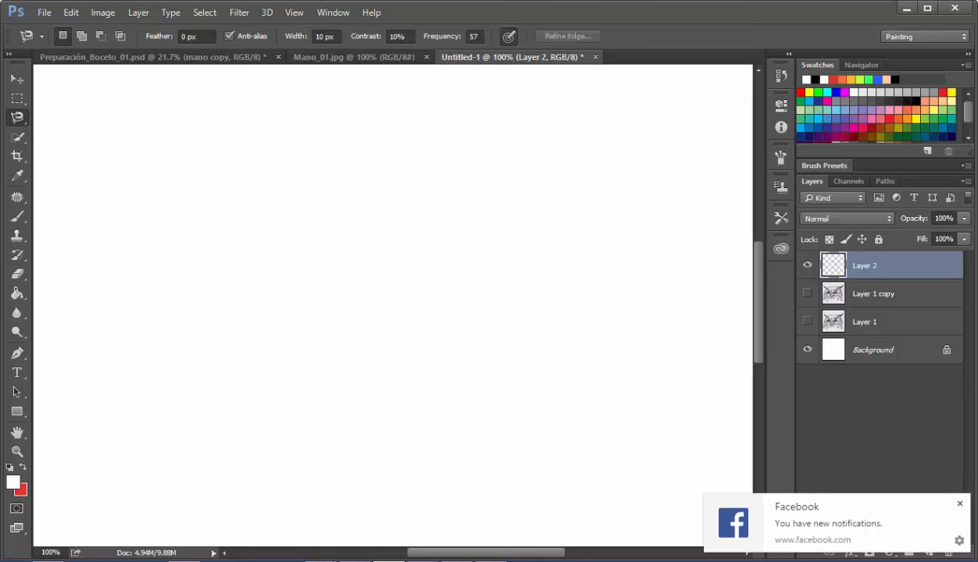
click(807, 293)
click(807, 265)
click(807, 293)
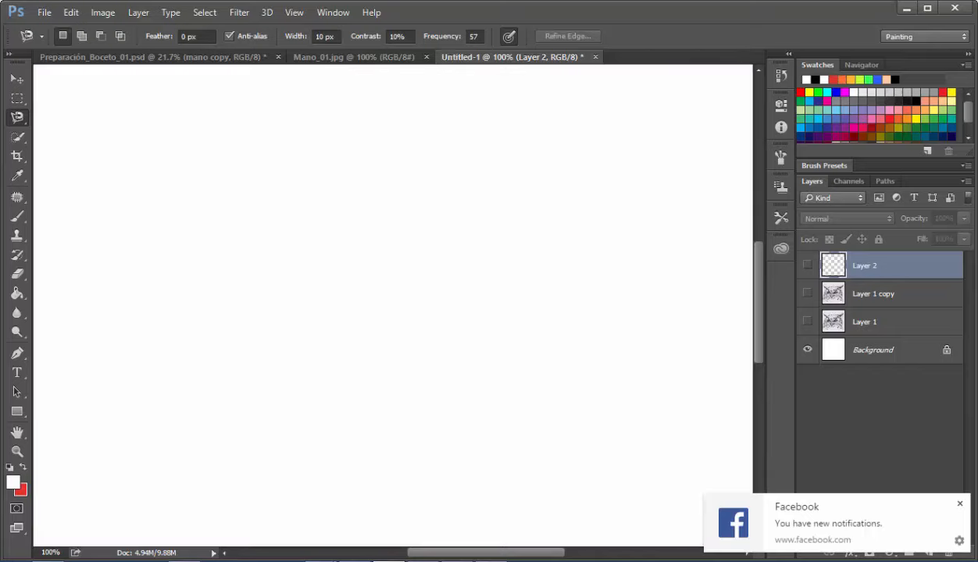
click(807, 265)
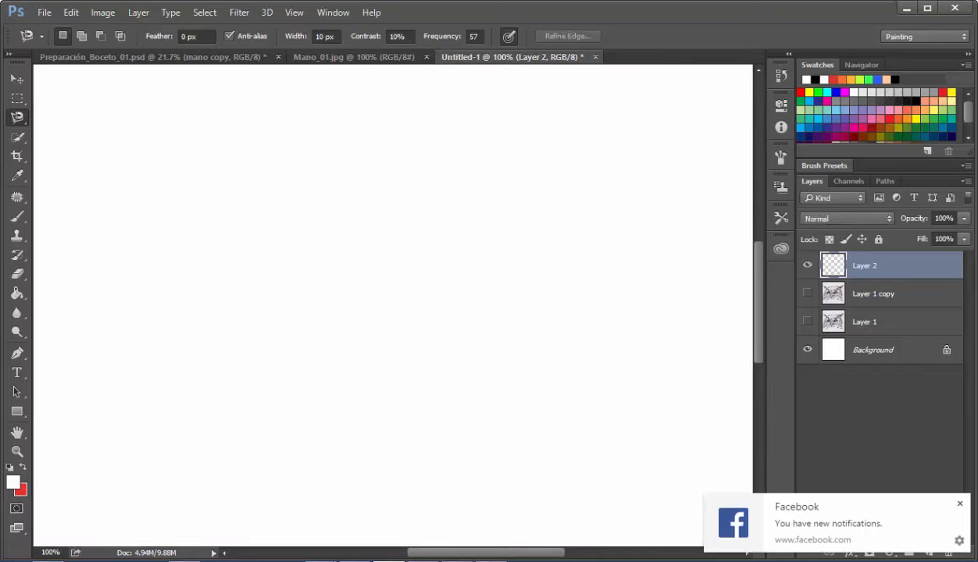
click(379, 138)
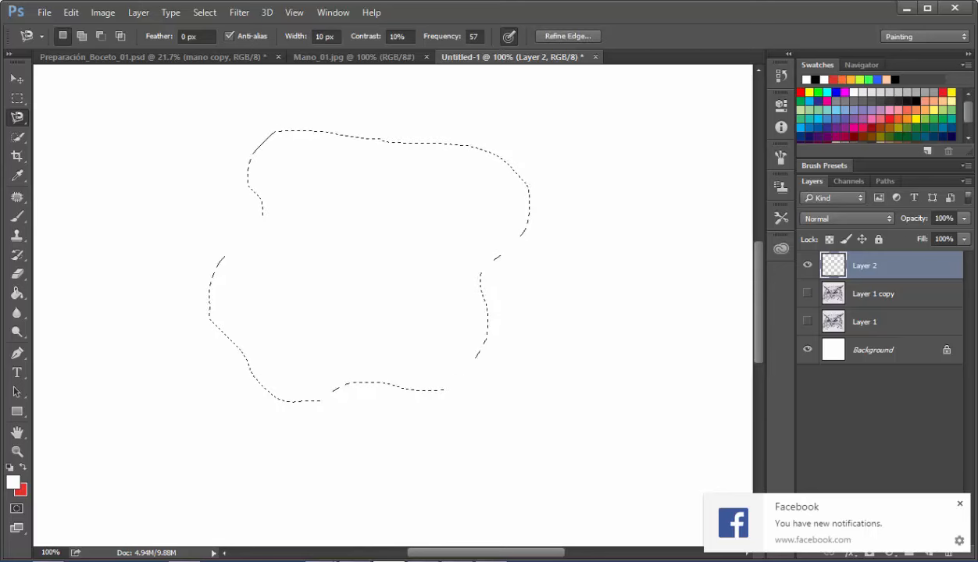
click(379, 138)
key(ctrl+d)
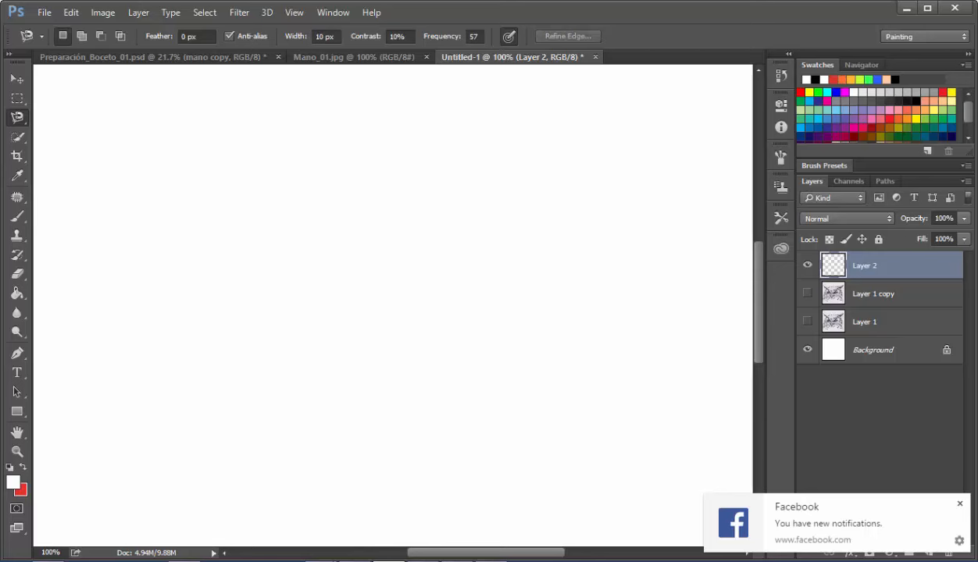
Show Layer 1 copy again, hide the empty Layer 2, and make Layer 1 copy the active layer
click(807, 293)
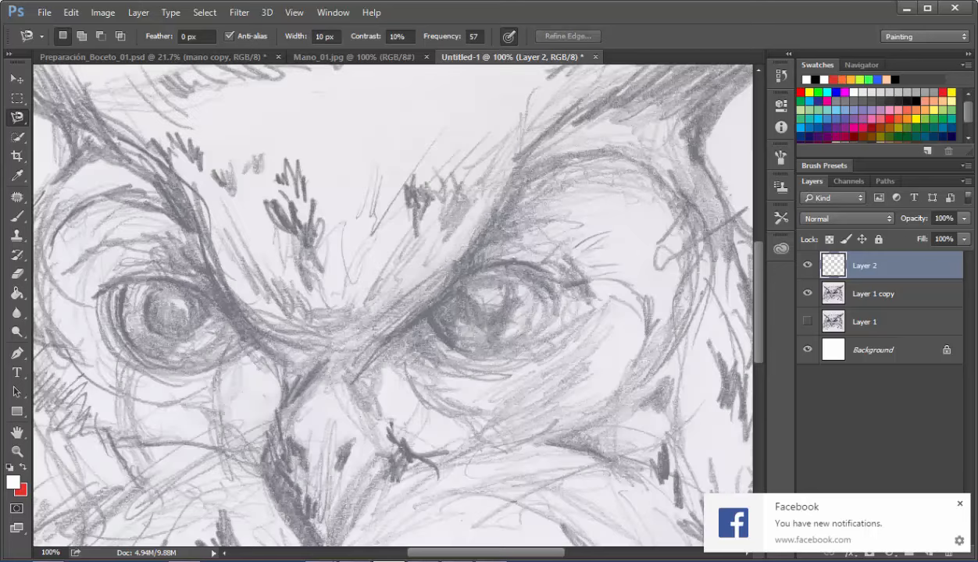
click(807, 265)
click(873, 294)
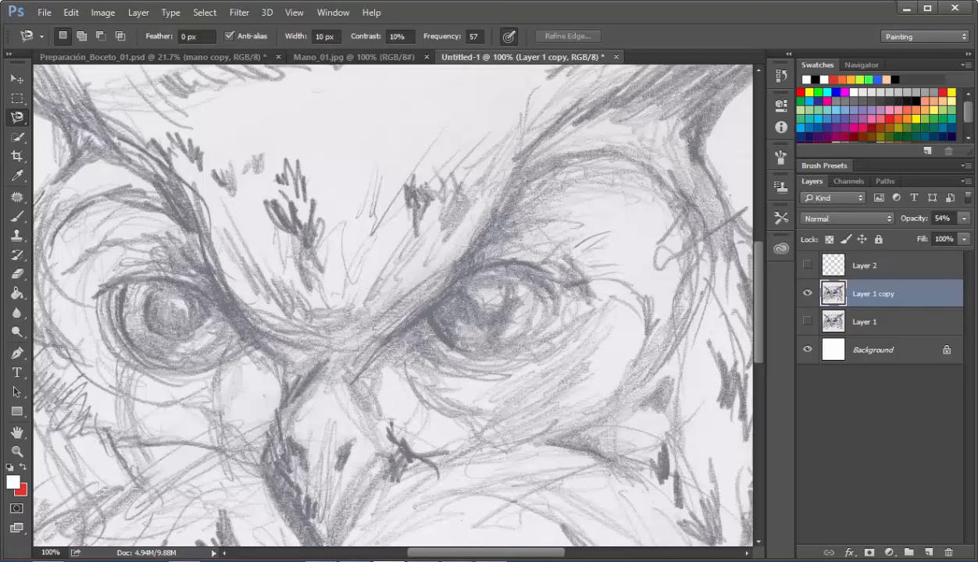
Set Layer 1 copy to 100% opacity and trace a closed Magnetic Lasso selection around the ear tuft and brow above the owl's right-hand eye
click(964, 218)
drag(934, 235, 968, 235)
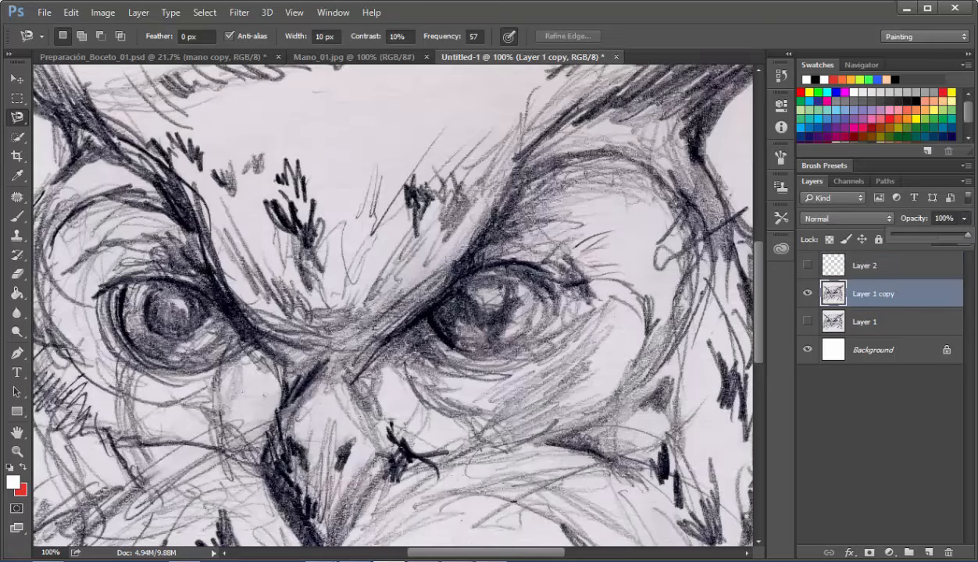
drag(547, 234, 287, 412)
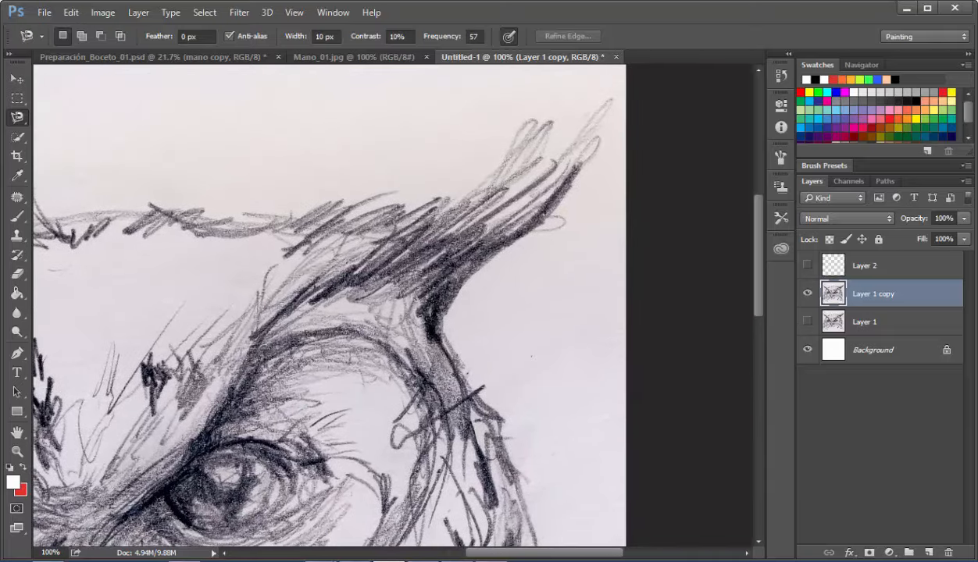
click(582, 167)
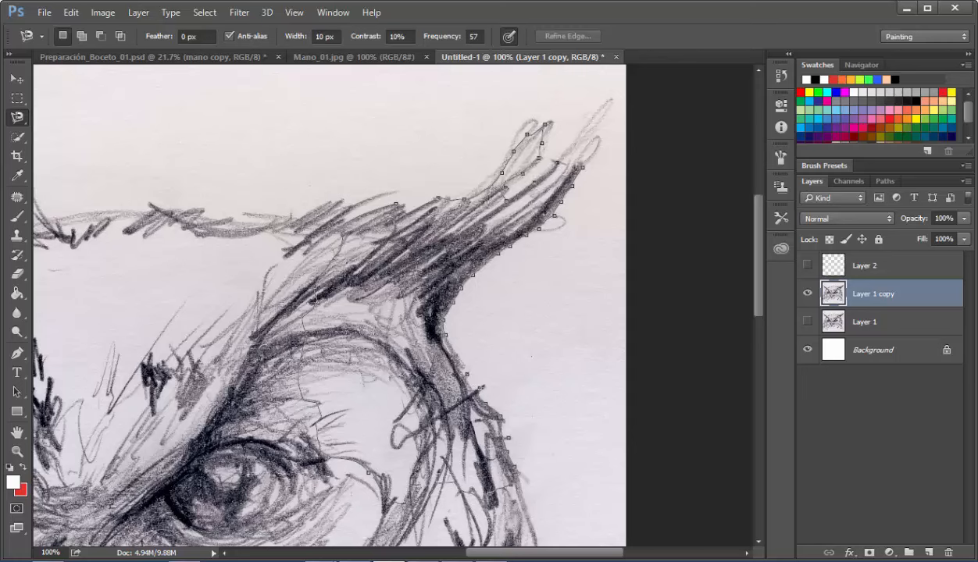
key(Return)
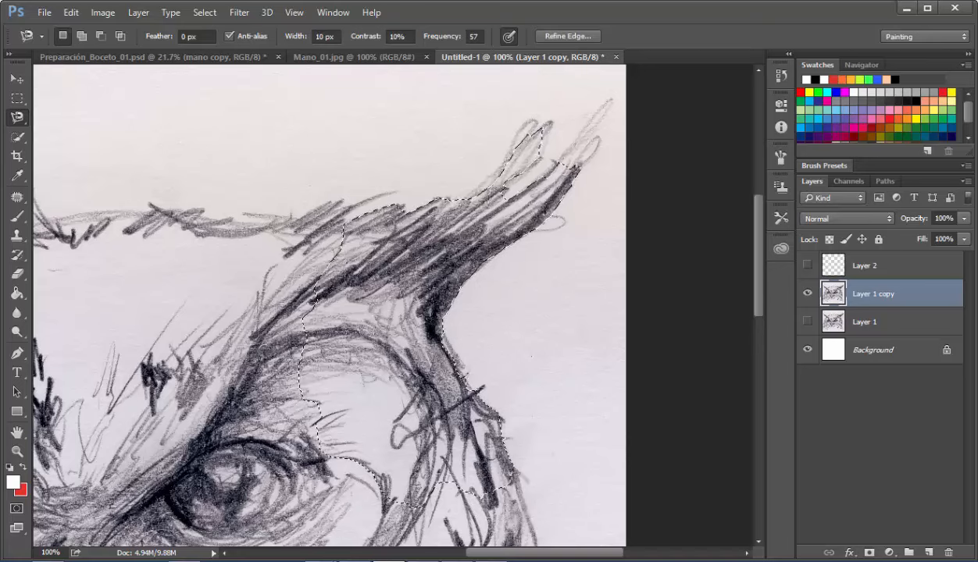
Hide Layer 1 copy and clear the ear-tuft selection, leaving the blank canvas in view
click(807, 294)
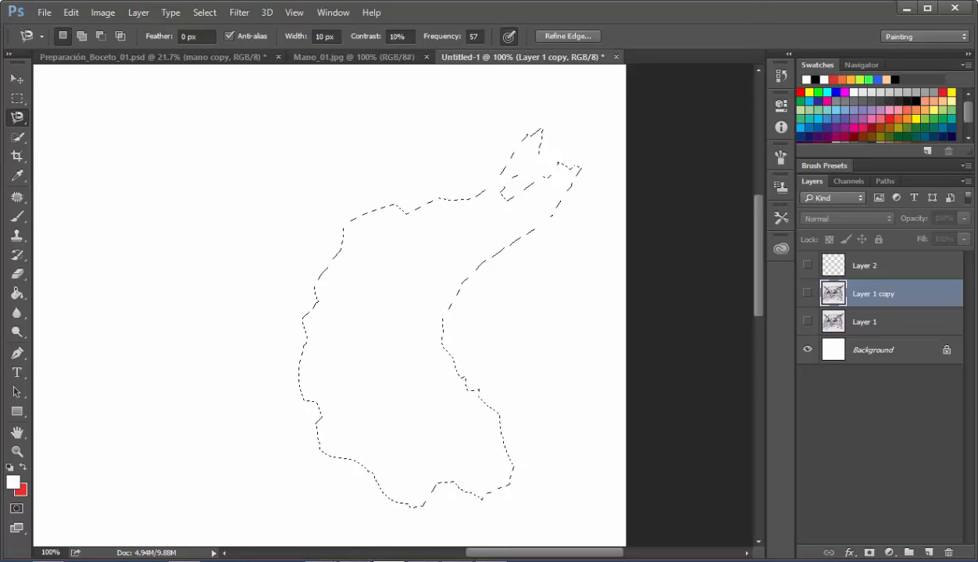
key(ctrl+d)
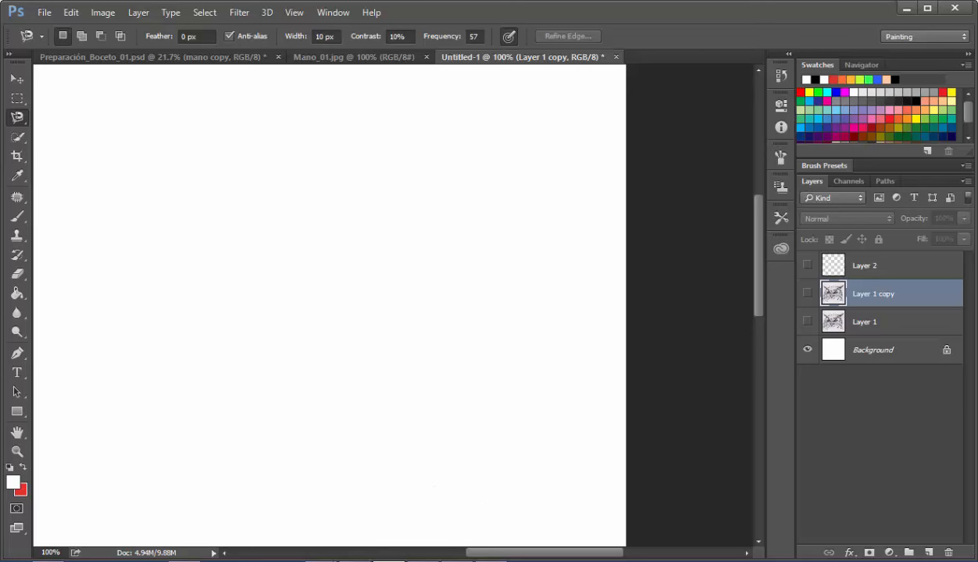
drag(435, 486, 578, 517)
click(17, 118)
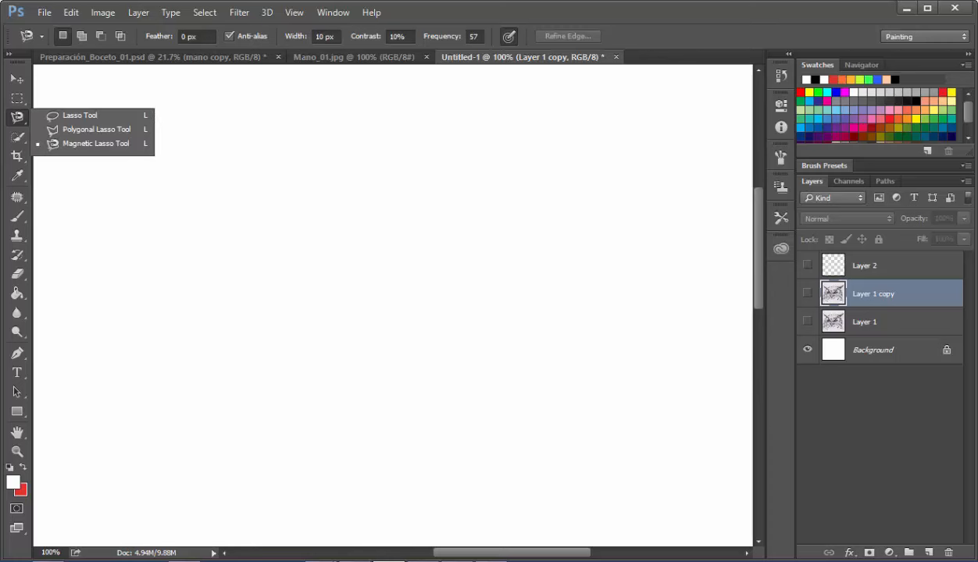
click(64, 111)
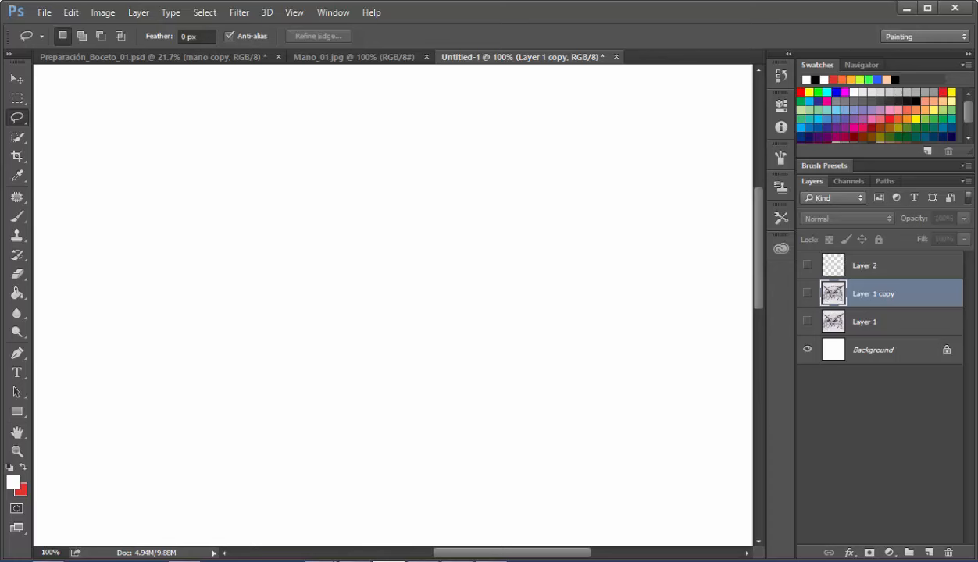
click(17, 117)
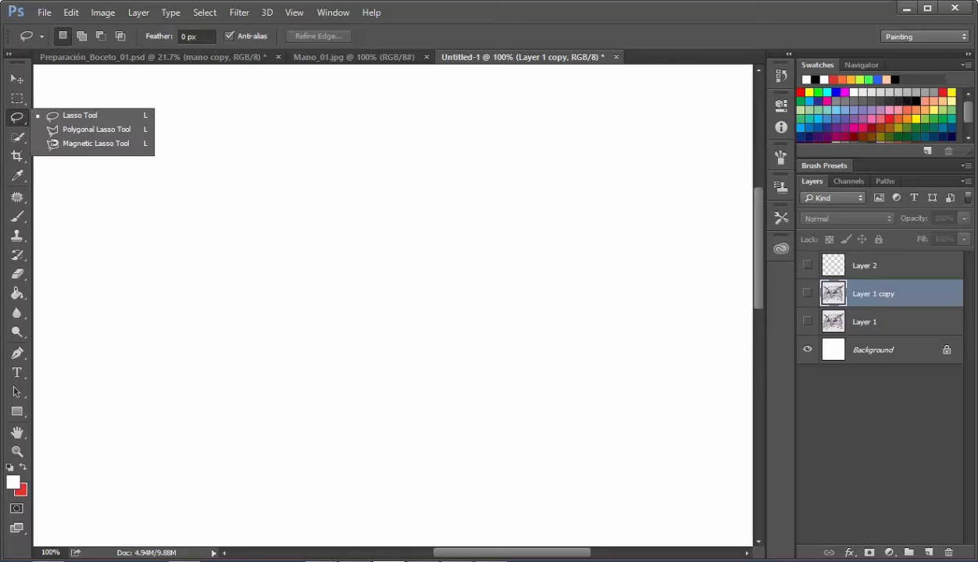
click(78, 142)
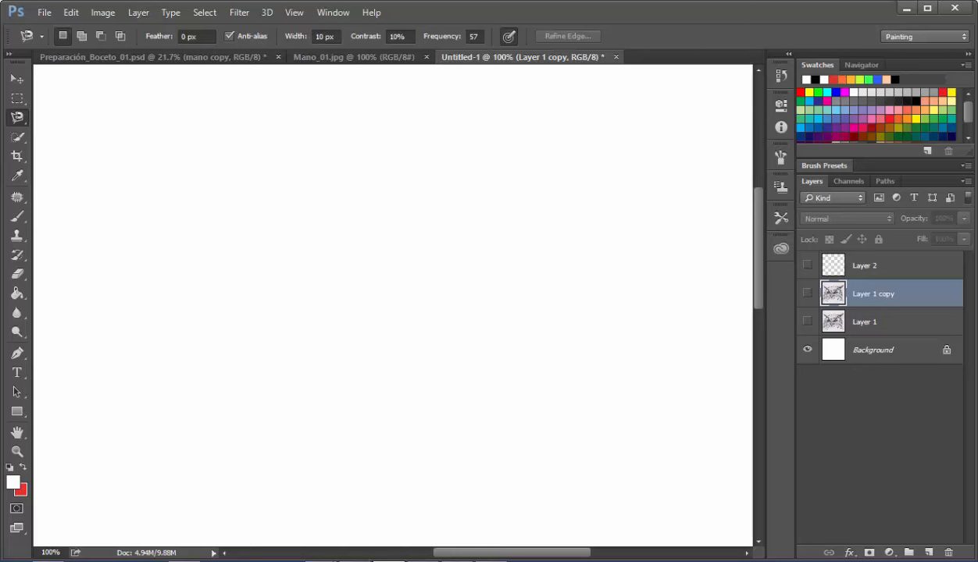
Switch to Notepad, replace the whole note with "alt", and return to Photoshop
click(180, 547)
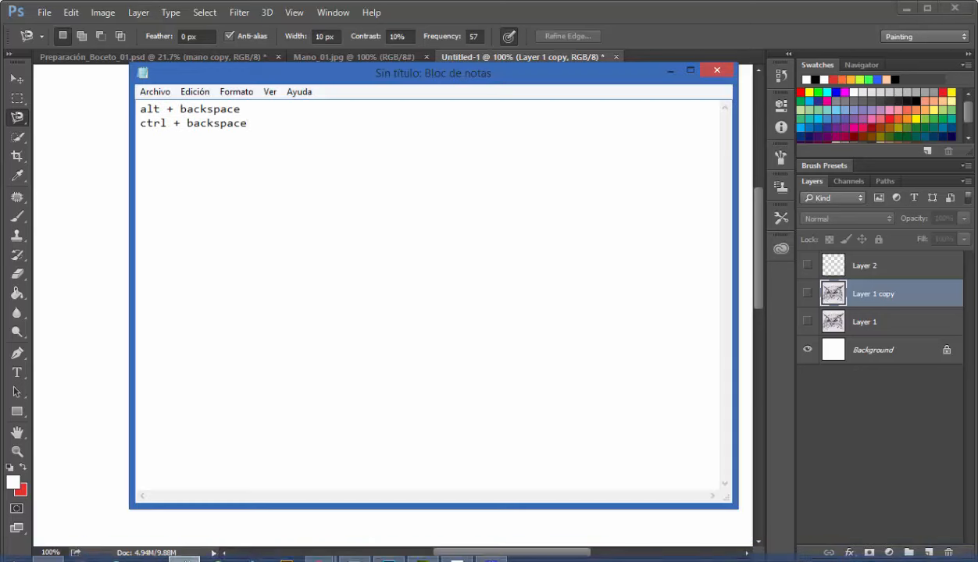
key(ctrl+a)
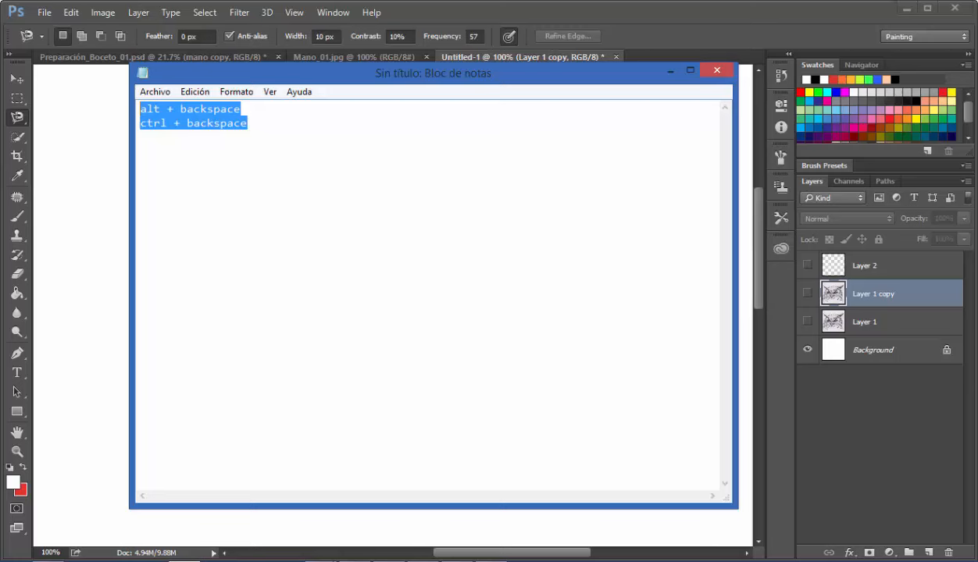
text(alt)
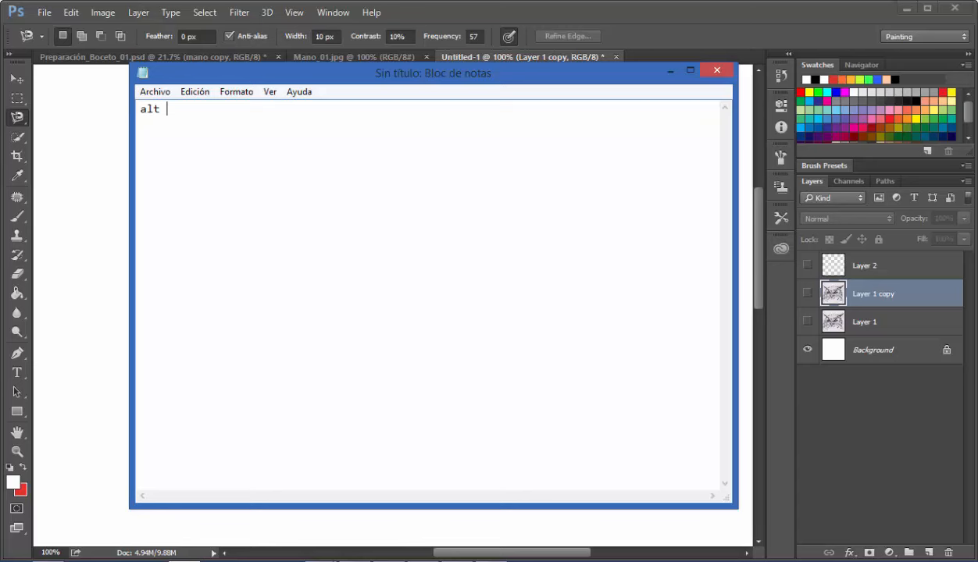
key(alt+Tab)
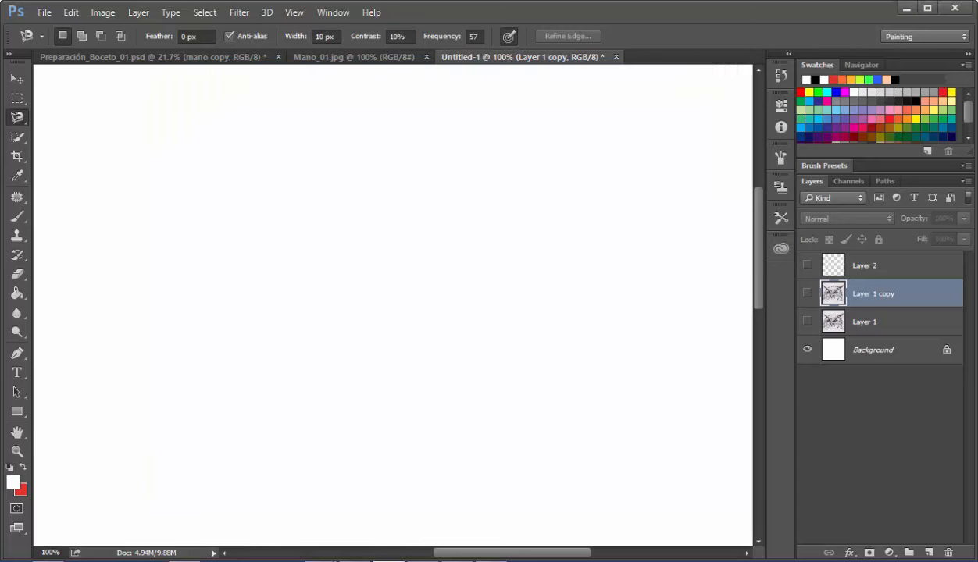
Start a Magnetic Lasso outline on the blank canvas with a nearly horizontal line, continuing it with a freehand curve that bends downward
click(318, 132)
key(Escape)
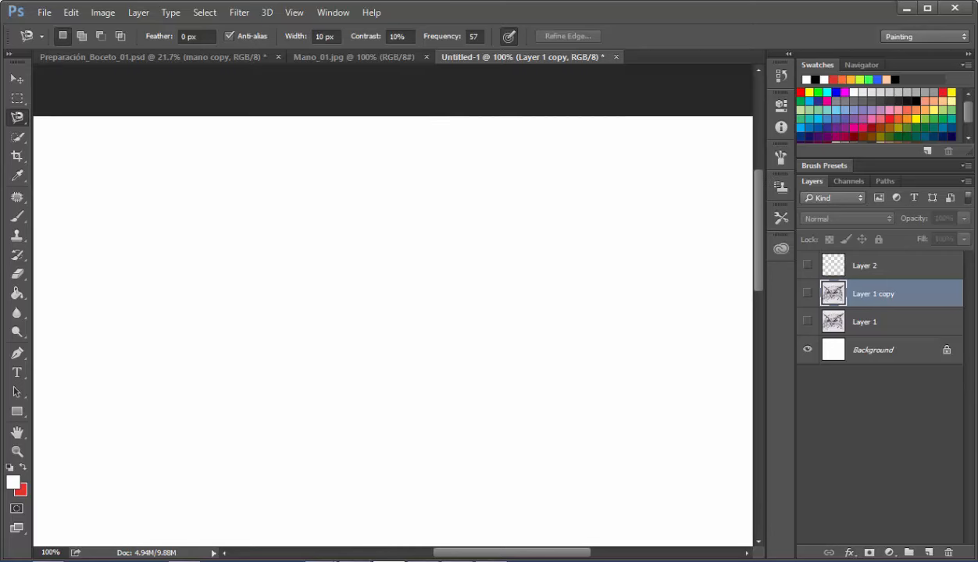
scroll(393, 305, down, 2)
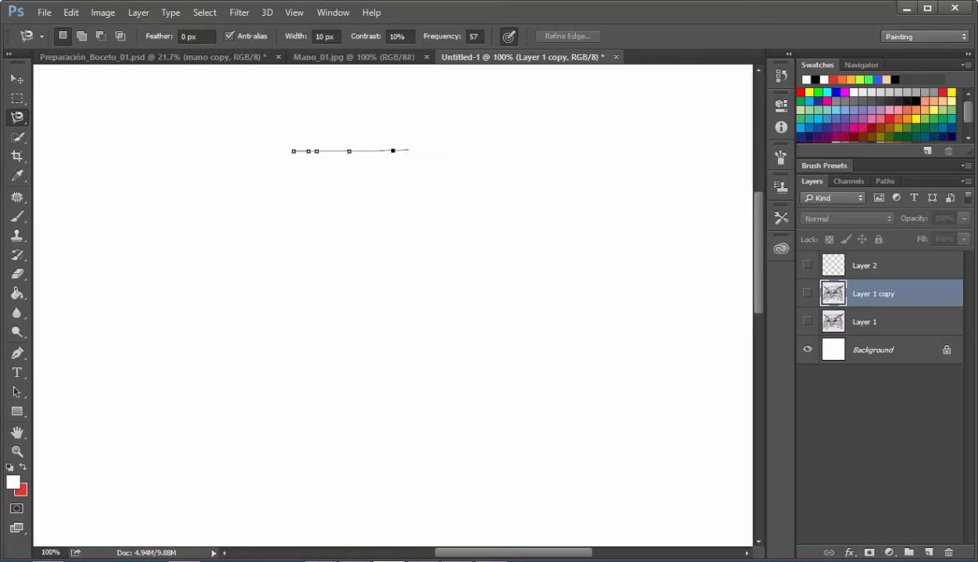
key(alt)
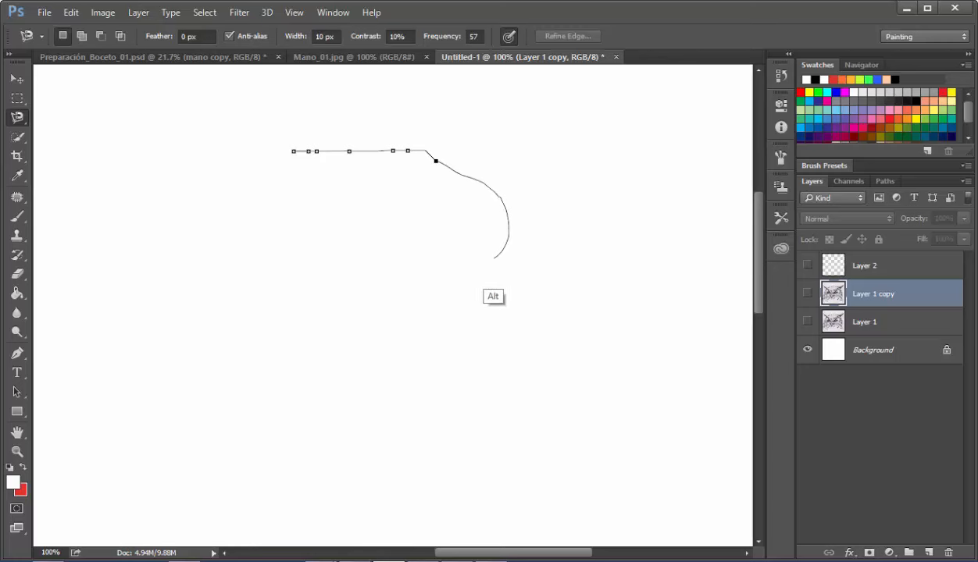
alt+click(493, 259)
key(alt)
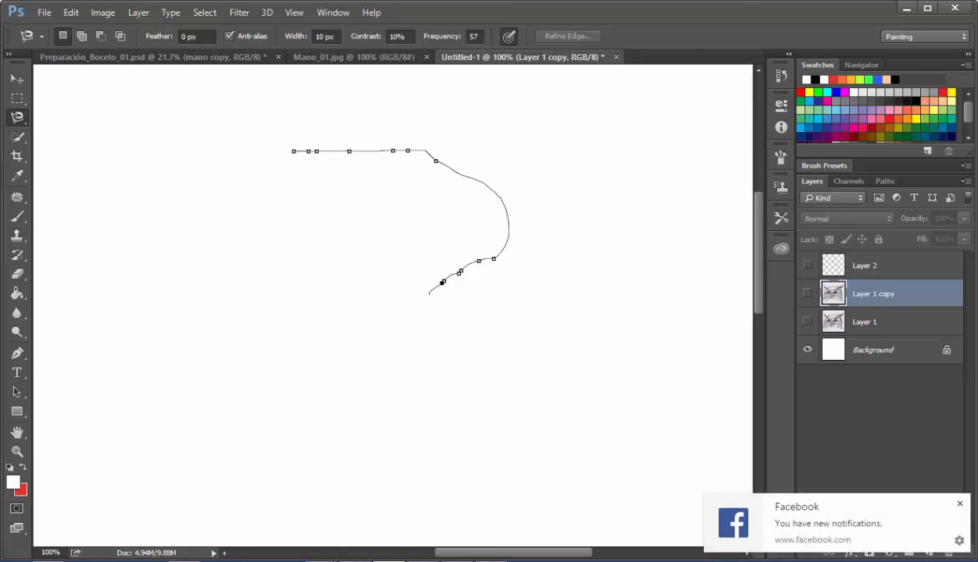
Extend the outline with straight zigzag segments and a freehand curve, and close it at its starting point
scroll(429, 294, up, 1)
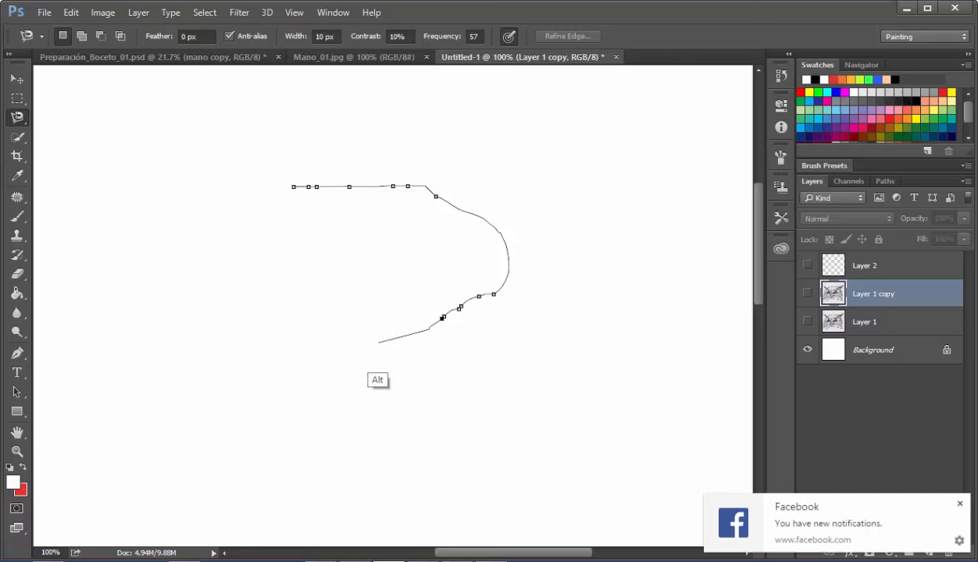
alt+click(378, 344)
alt+click(354, 291)
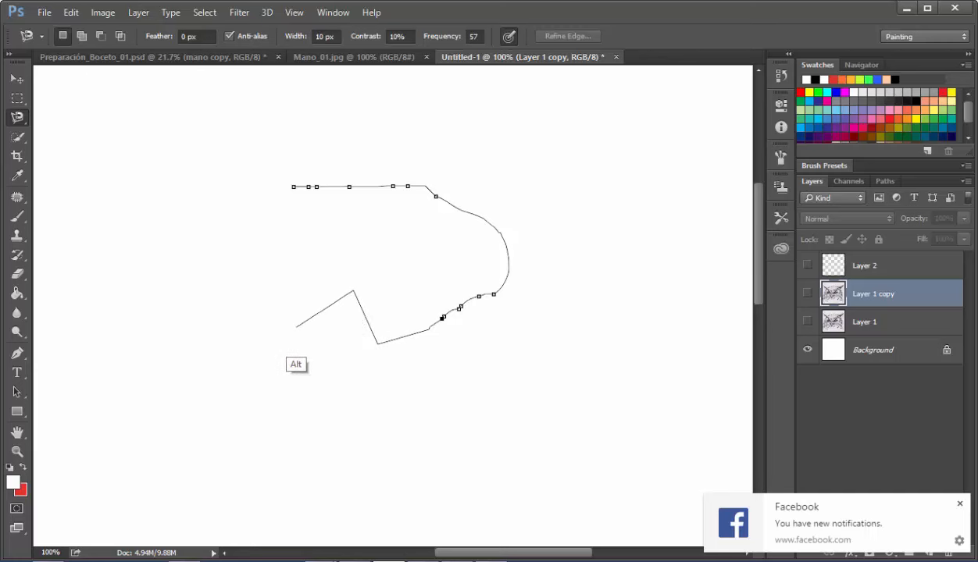
alt+click(293, 326)
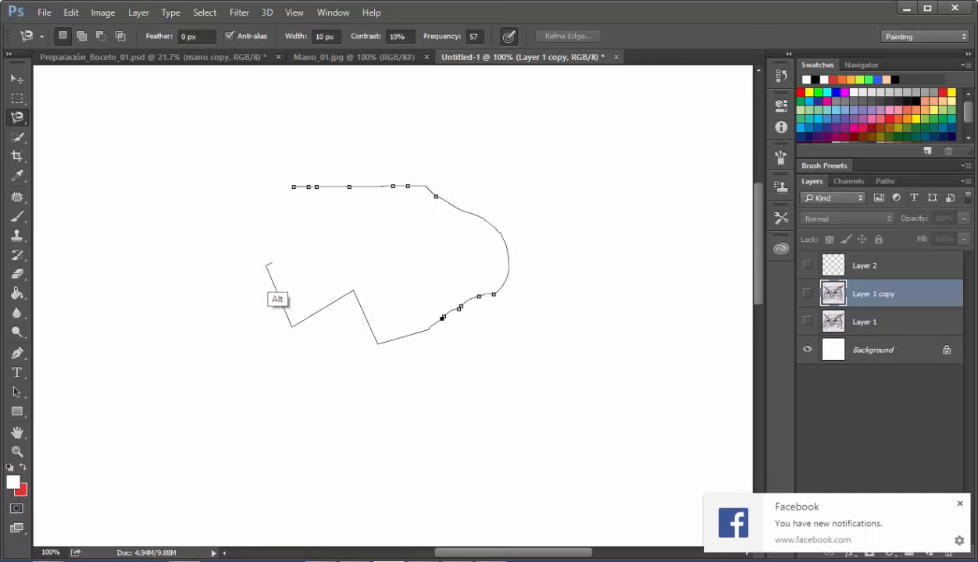
alt+click(266, 266)
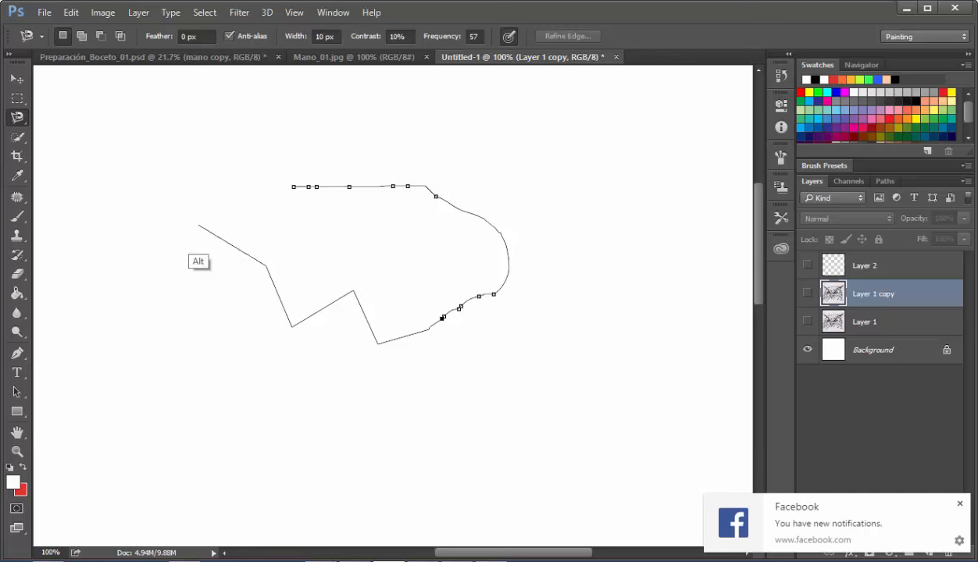
mouse_move(199, 230)
mouse_down()
mouse_move(190, 186)
mouse_move(202, 171)
mouse_move(227, 164)
mouse_move(250, 186)
mouse_up()
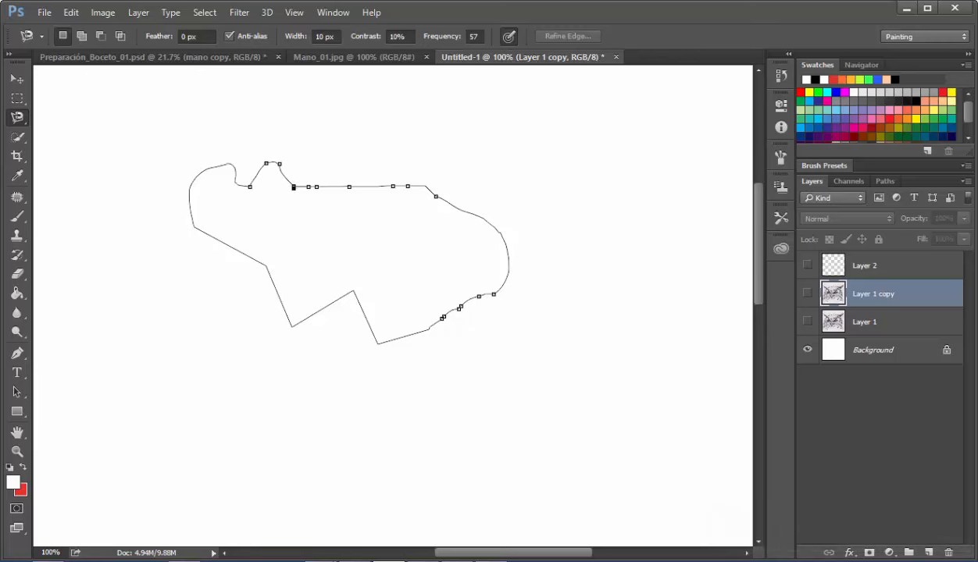
click(294, 186)
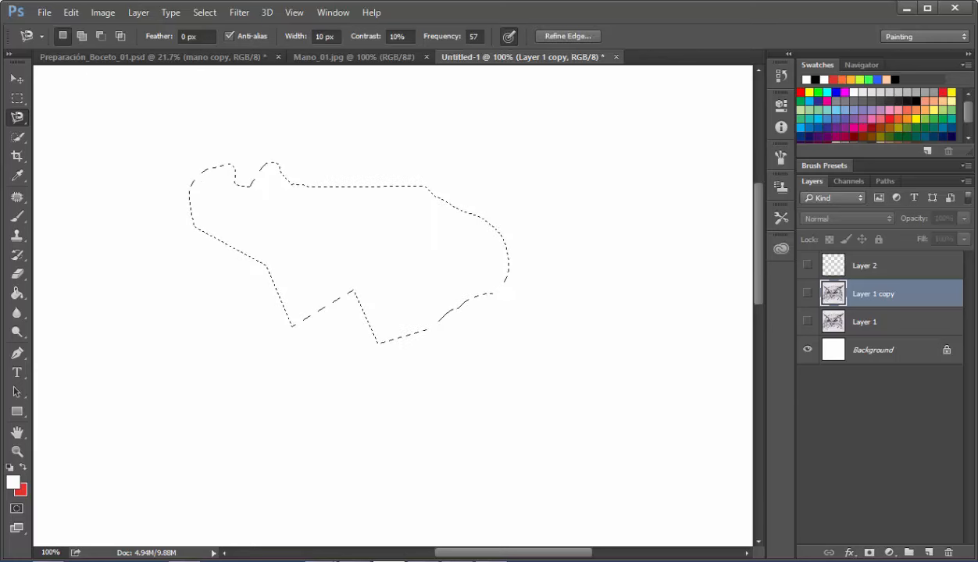
Switch to the Lasso tool and deselect the mixed magnetic, freehand and straight-edged selection
right_click(17, 117)
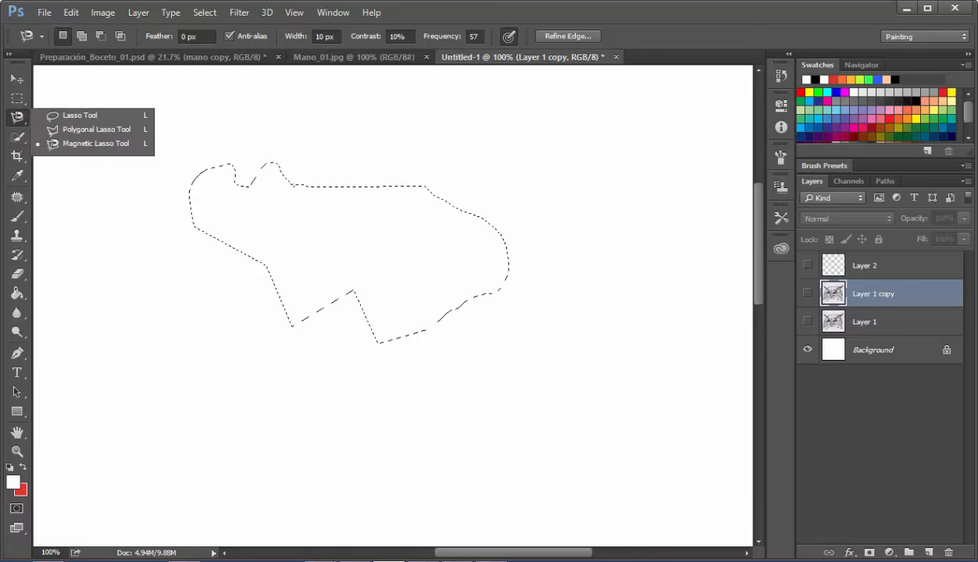
click(87, 113)
key(ctrl)
key(ctrl+d)
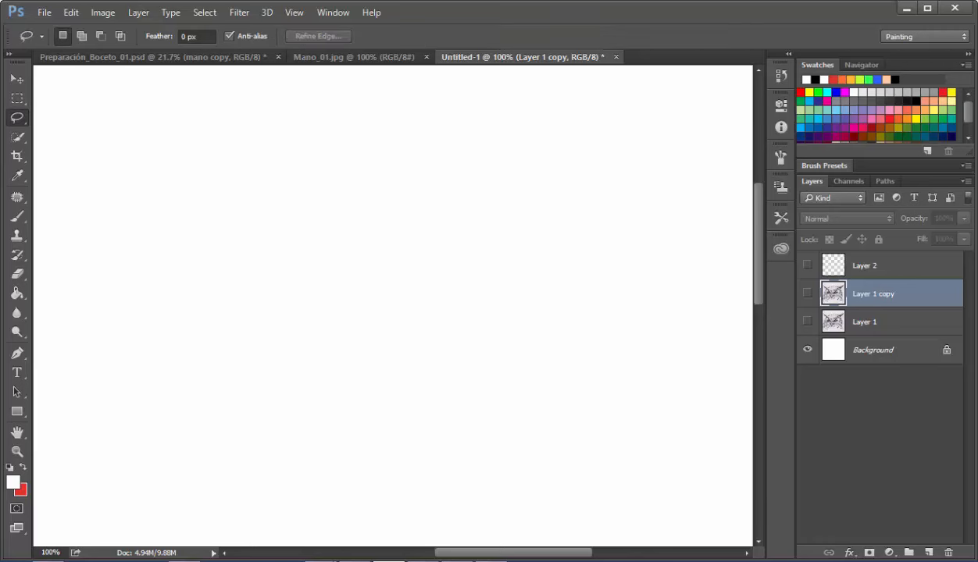
Outline a Lasso selection combining a wavy freehand edge with straight segments on the blank canvas, and deselect it
mouse_move(244, 162)
mouse_down()
mouse_move(208, 211)
mouse_move(197, 255)
mouse_up()
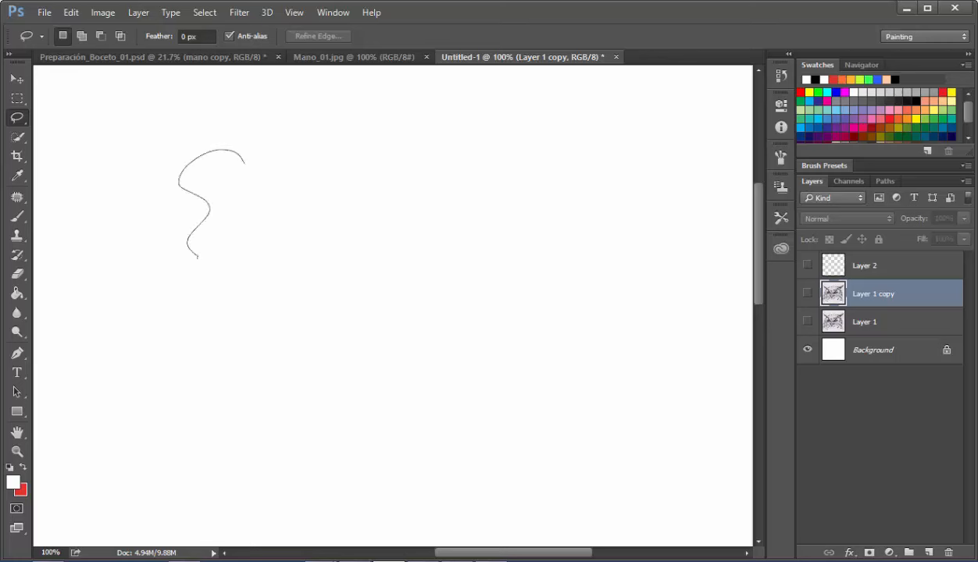
key(alt)
click(227, 336)
click(332, 307)
click(331, 219)
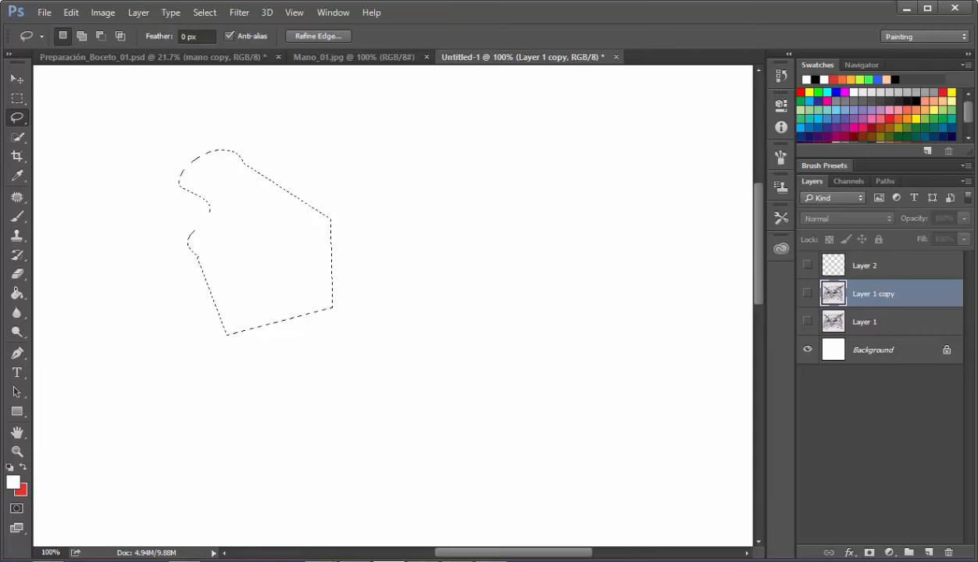
key(ctrl+d)
Start another Magnetic Lasso outline on the blank canvas with a magnetic arc, continuing it with a wavy freehand edge
click(16, 118)
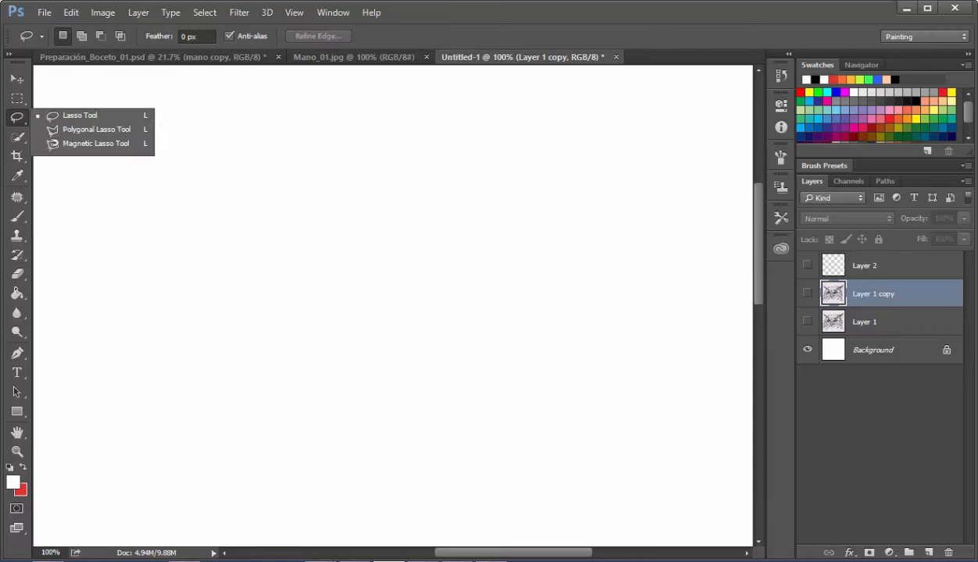
click(95, 143)
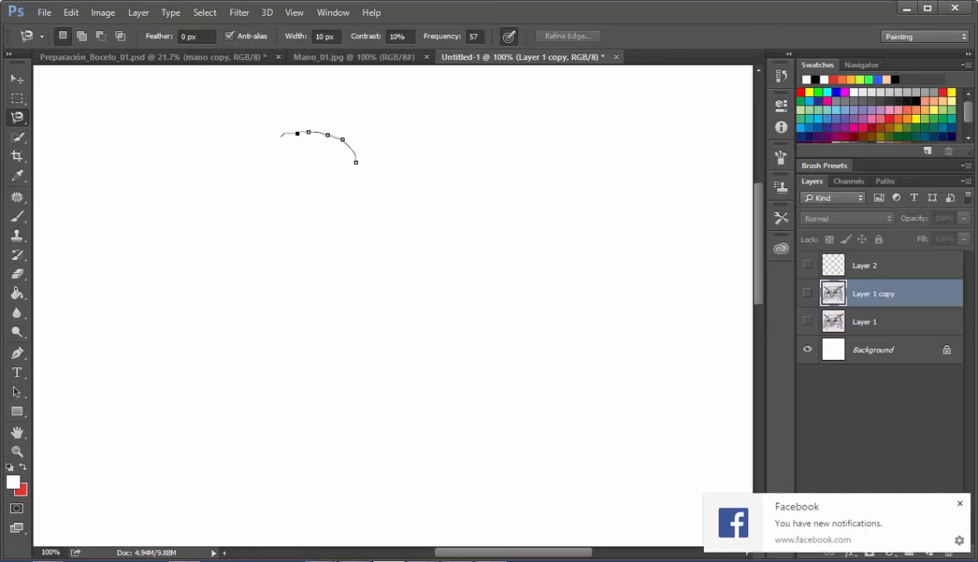
key(alt)
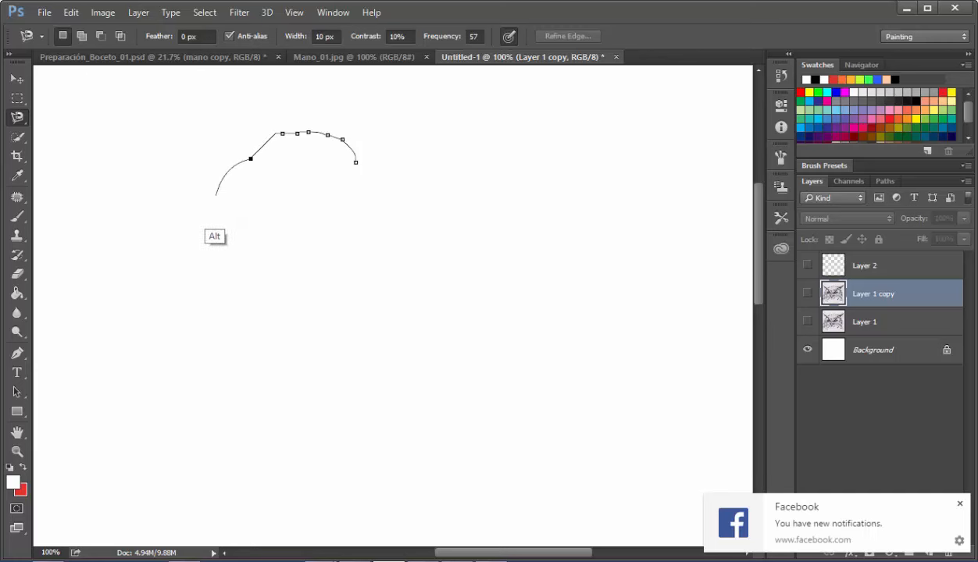
mouse_move(215, 195)
mouse_down()
mouse_move(217, 231)
mouse_move(237, 262)
mouse_move(227, 305)
mouse_move(264, 303)
mouse_move(282, 317)
mouse_up()
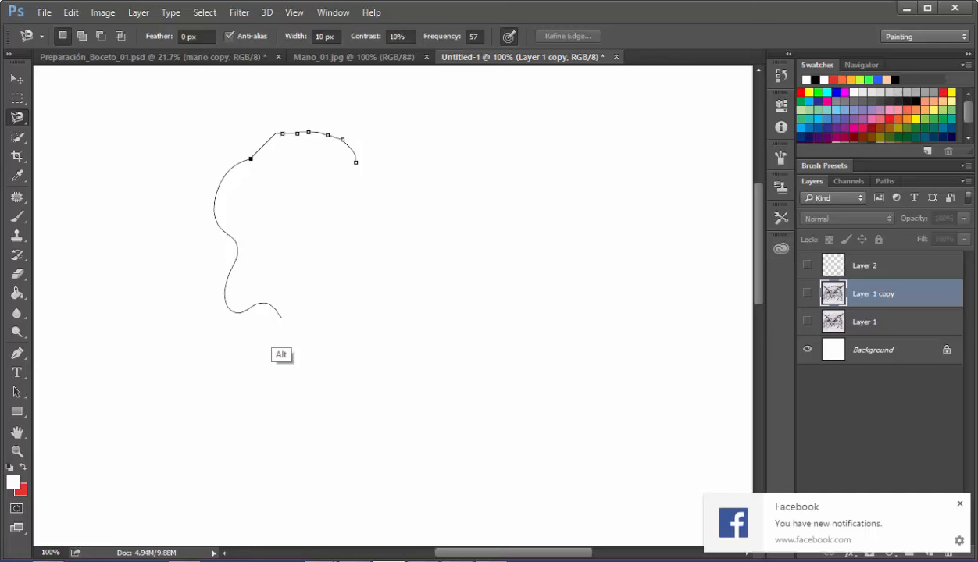
drag(281, 317, 284, 318)
Continue the open Magnetic Lasso outline with a run of straight zigzag segments across the blank canvas
click(315, 283)
click(349, 369)
click(451, 318)
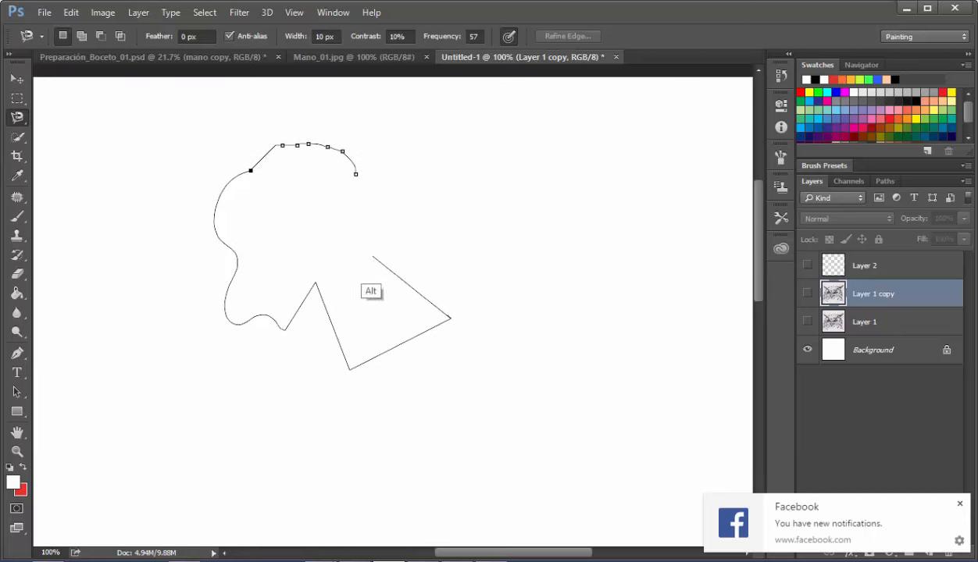
click(375, 256)
click(481, 209)
click(465, 143)
click(377, 192)
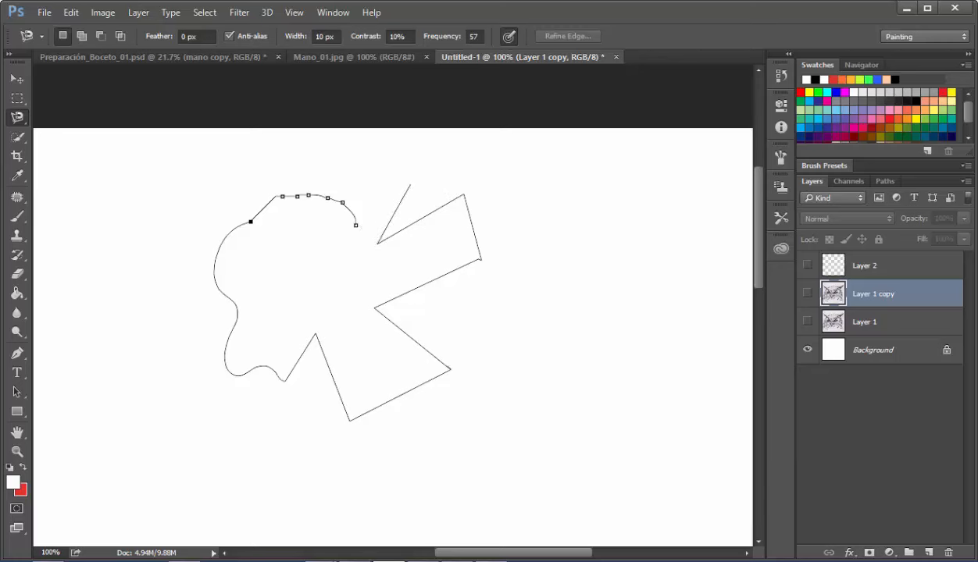
Finish the outline with a short magnetic stretch, close it into a selection, and deselect it
click(334, 275)
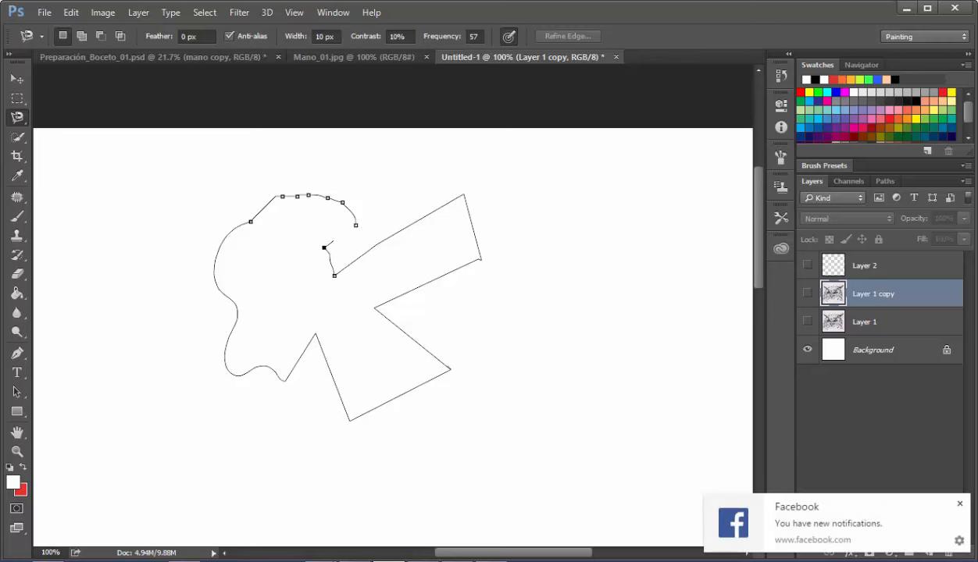
key(Return)
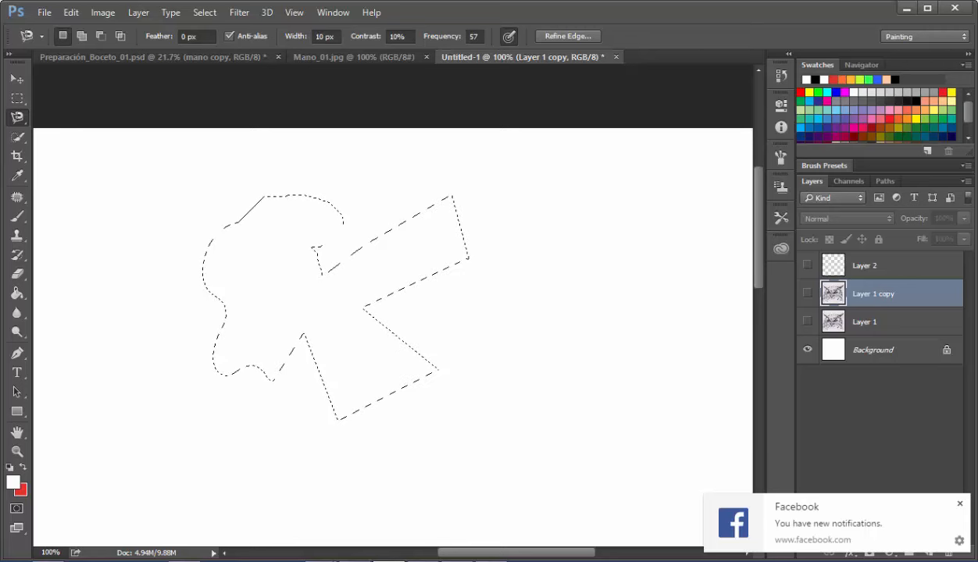
key(ctrl+d)
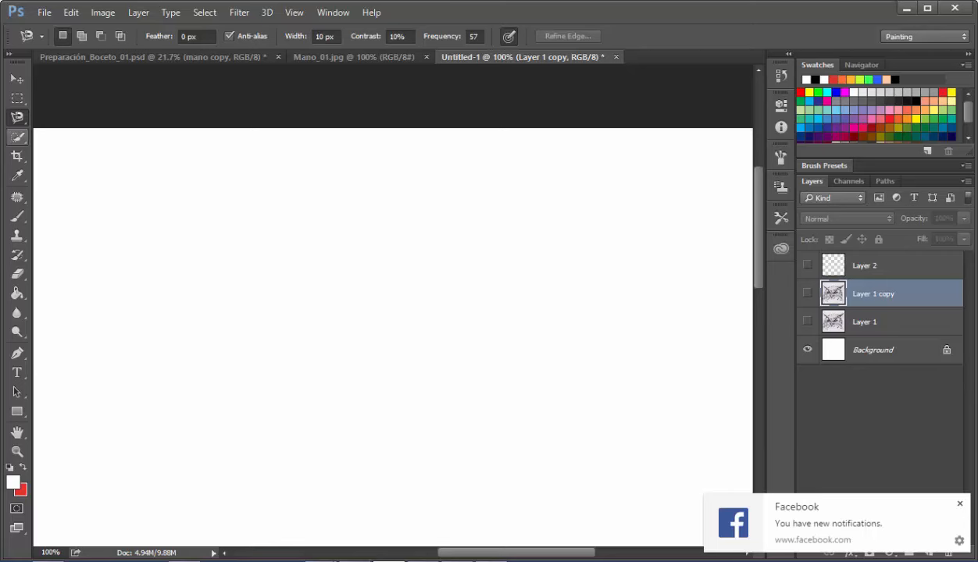
Switch to the Magic Wand tool and make Layer 1 copy with the owl sketch visible
key(w)
click(17, 136)
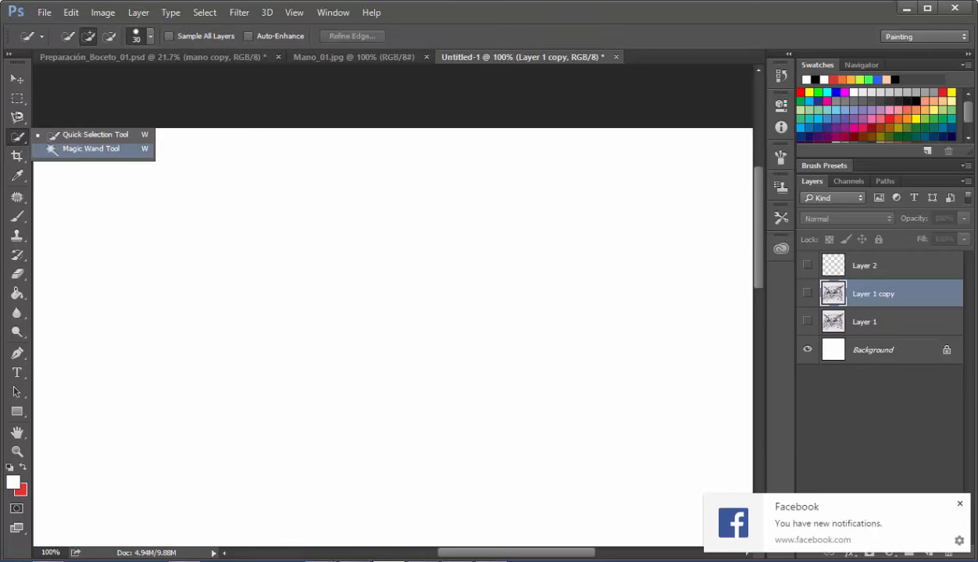
click(86, 149)
click(807, 293)
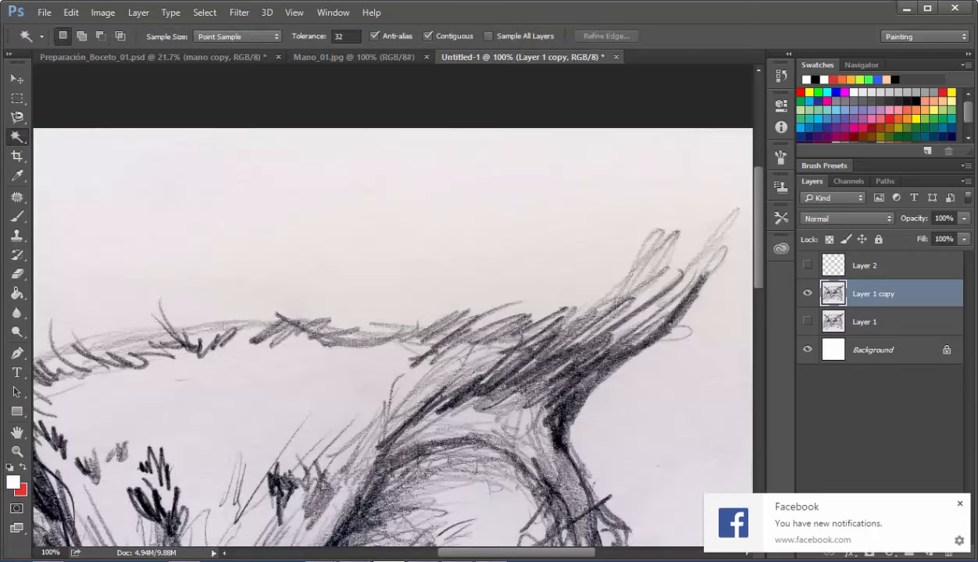
Select the light paper at the owl's forehead with the Magic Wand at tolerance 32, inspect the whole selection, and deselect it
drag(234, 328, 569, 289)
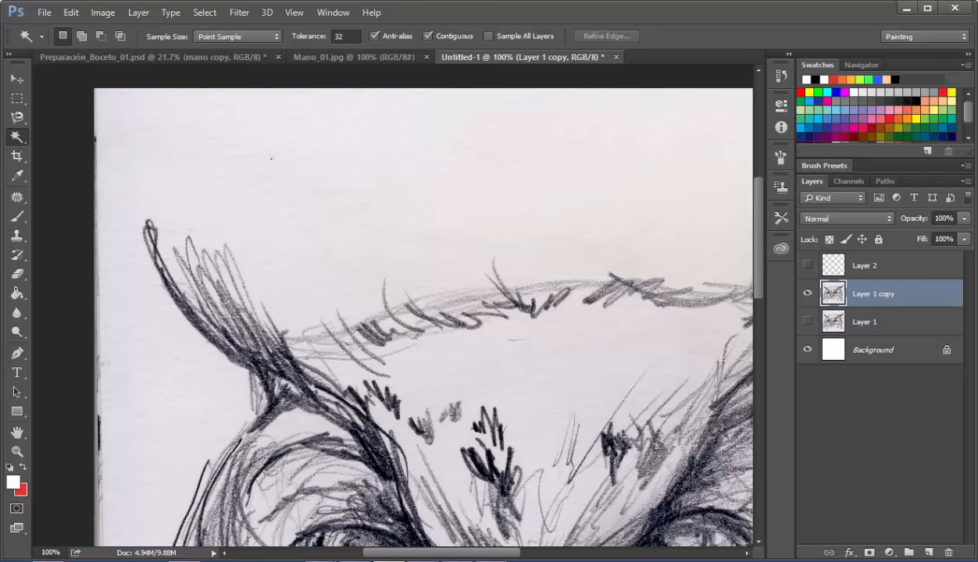
drag(469, 328, 333, 220)
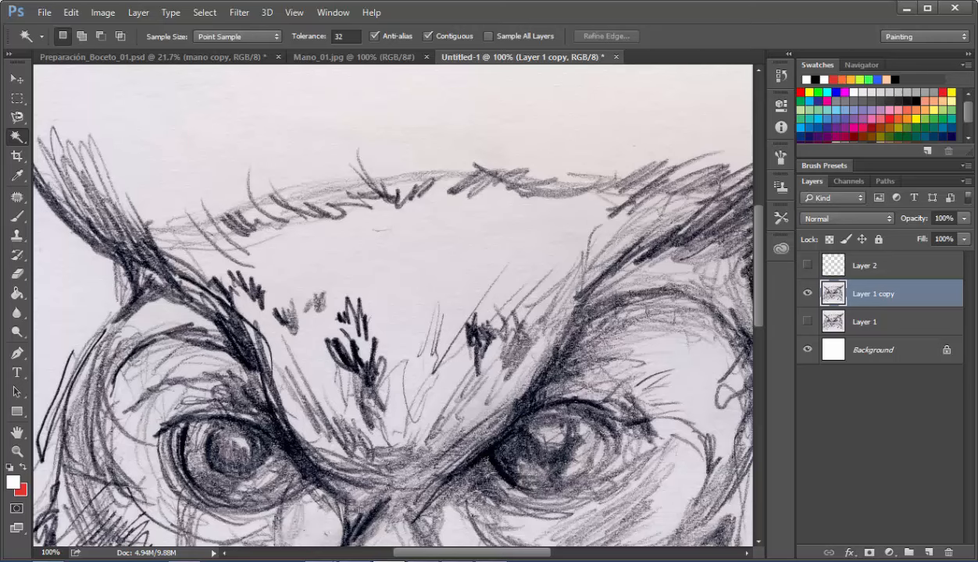
click(340, 36)
click(437, 250)
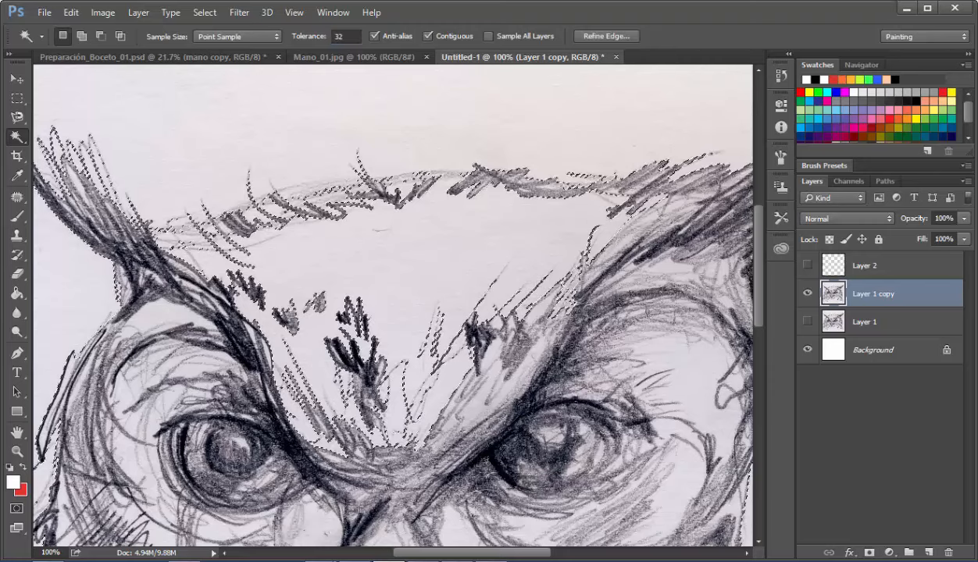
key(ctrl+minus)
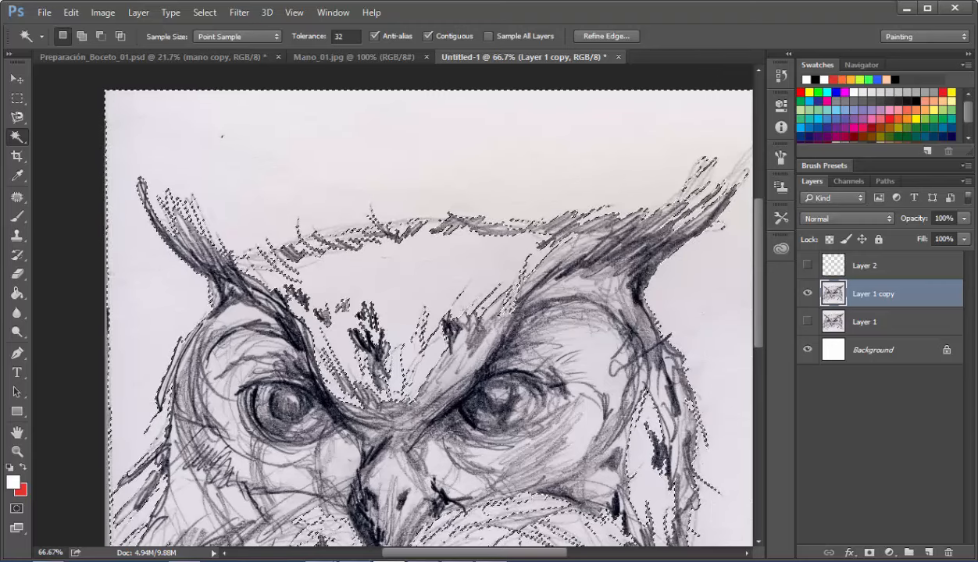
key(ctrl+0)
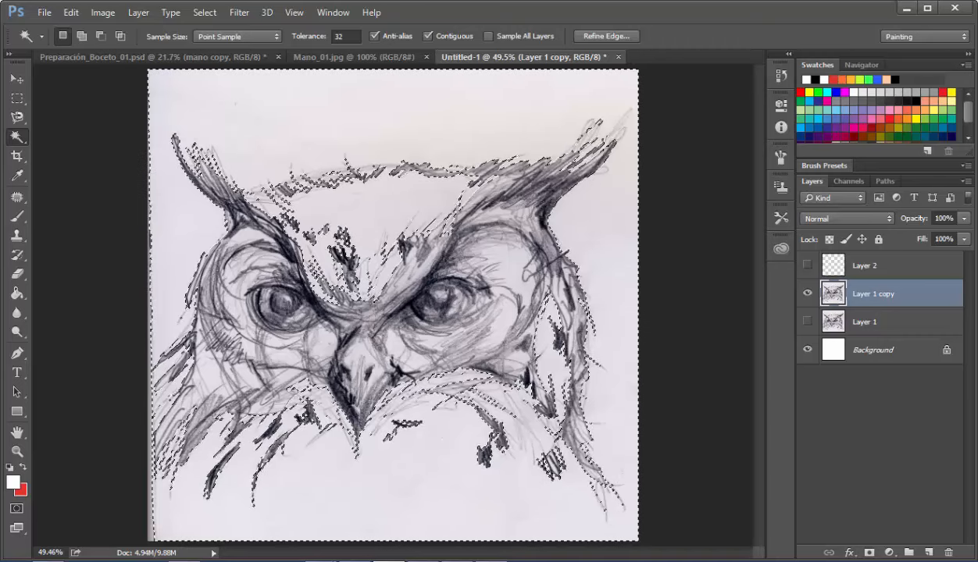
key(ctrl+d)
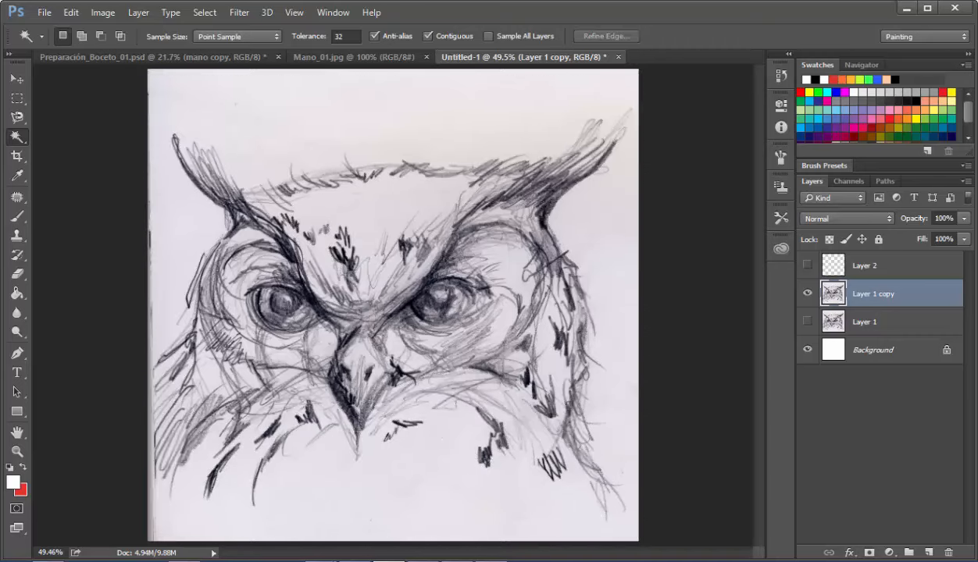
Set the Magic Wand tolerance to 5, select the owl's forehead, and deselect it
double_click(339, 36)
text(5)
key(Return)
click(358, 207)
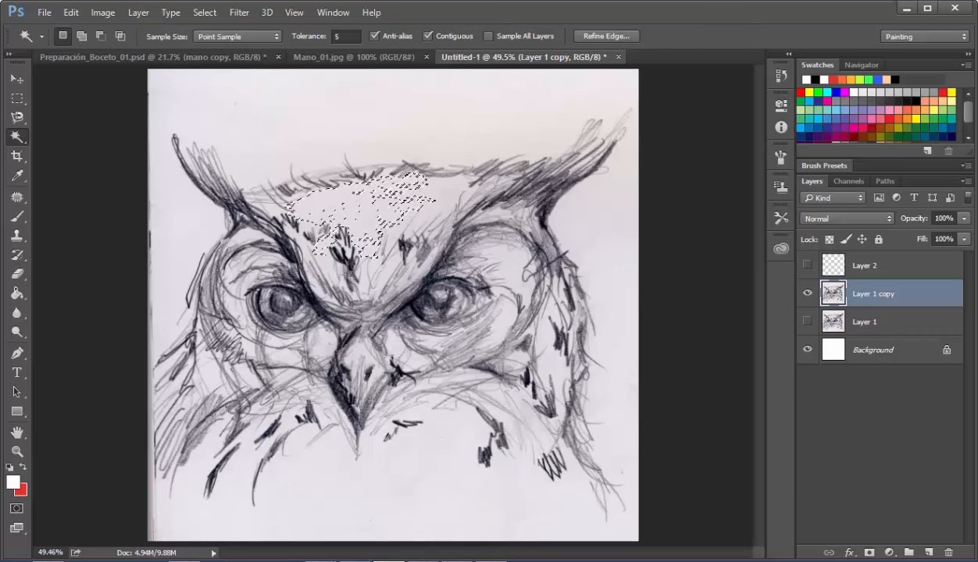
key(ctrl+d)
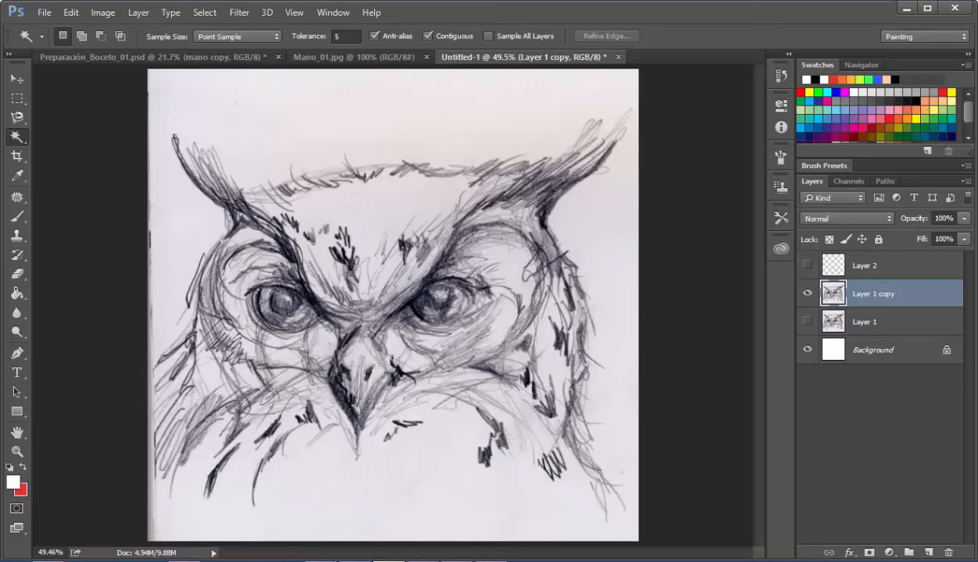
Turn off Anti-alias and Contiguous, enable Sample All Layers, and make Layer 1 visible
click(374, 36)
click(428, 36)
click(489, 36)
click(808, 321)
click(867, 321)
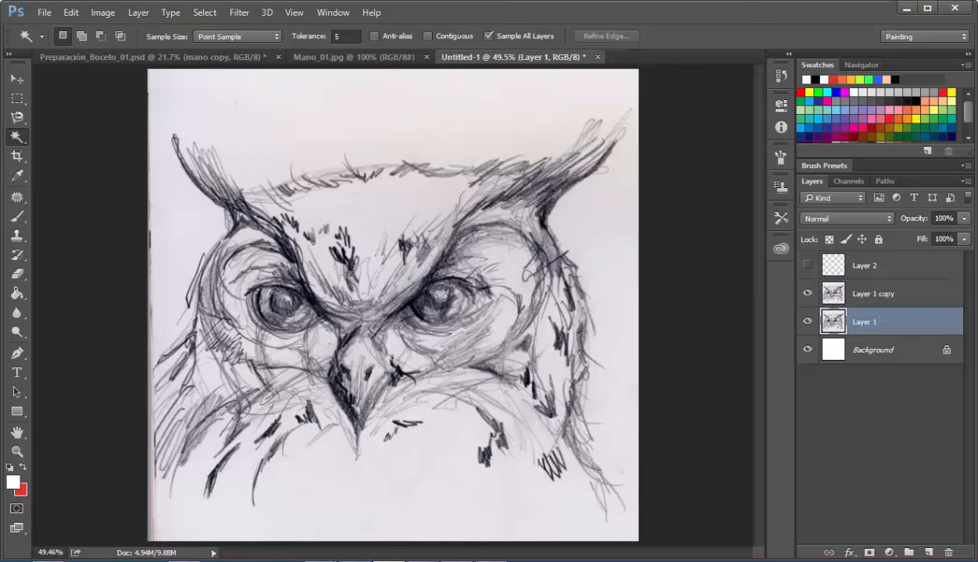
Shift Layer 1 copy to the left of the original sketch and lower its opacity to 51%
click(879, 294)
key(v)
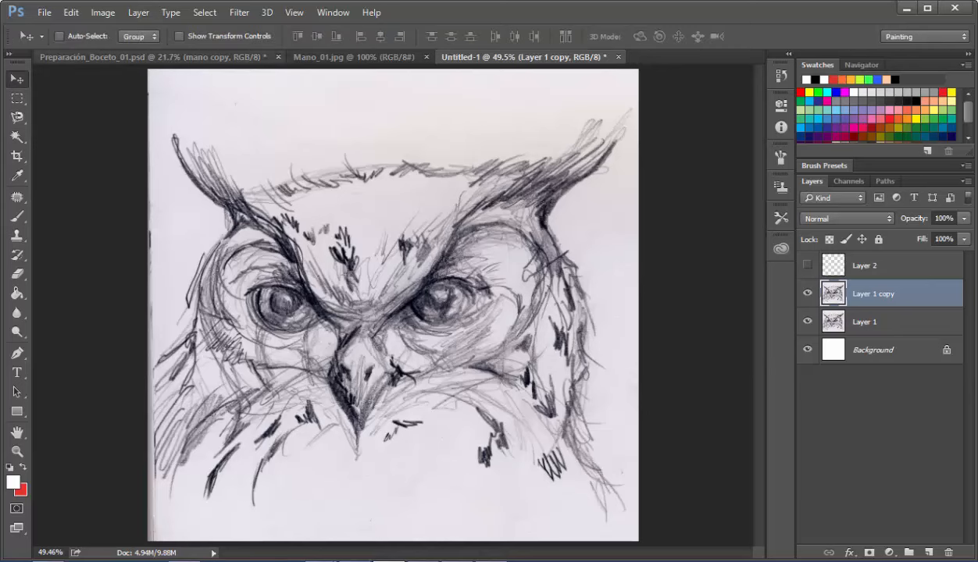
drag(417, 252, 329, 254)
click(964, 219)
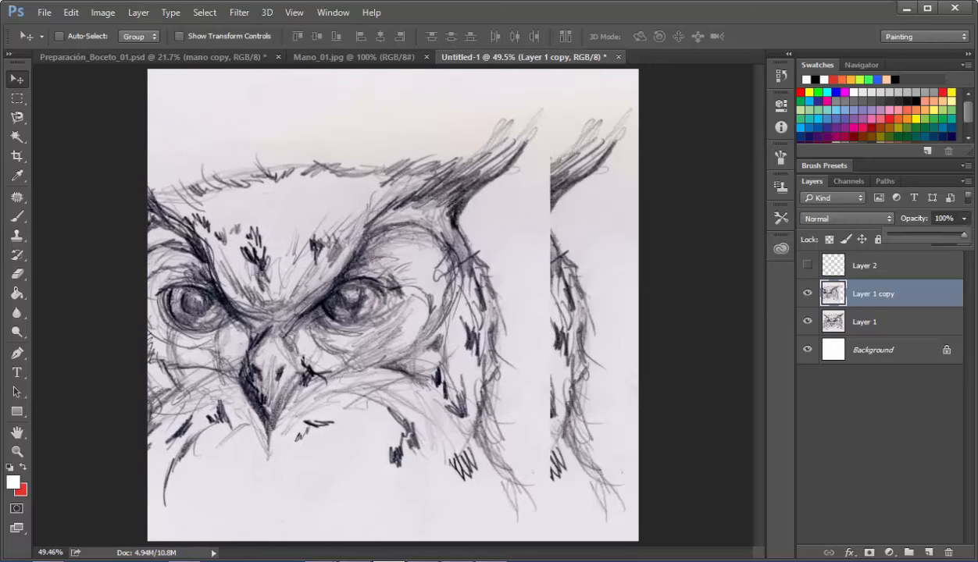
mouse_move(946, 234)
mouse_down()
mouse_move(913, 235)
mouse_move(928, 235)
mouse_up()
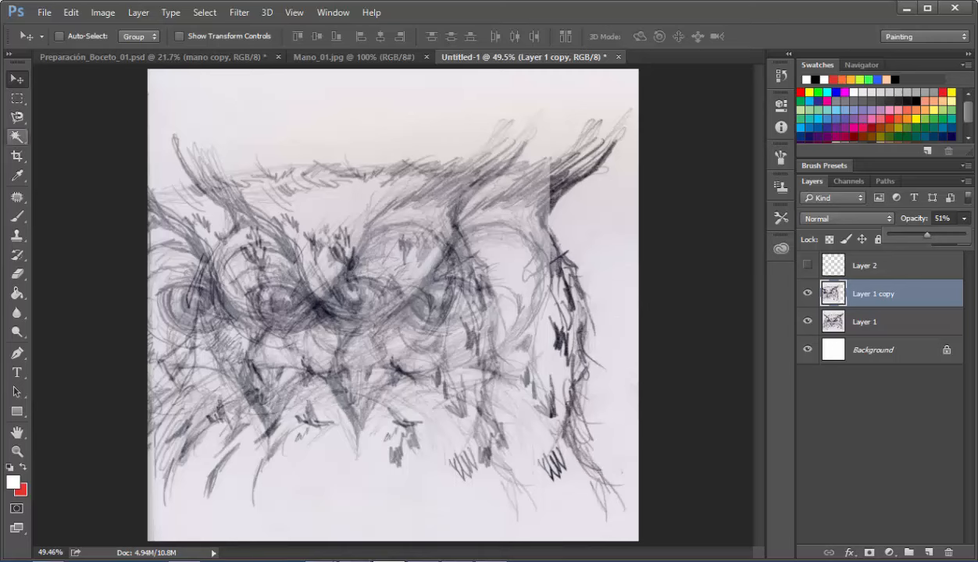
Select the light paper tone below the owls across all layers with the non-contiguous Magic Wand, and deselect it
click(17, 136)
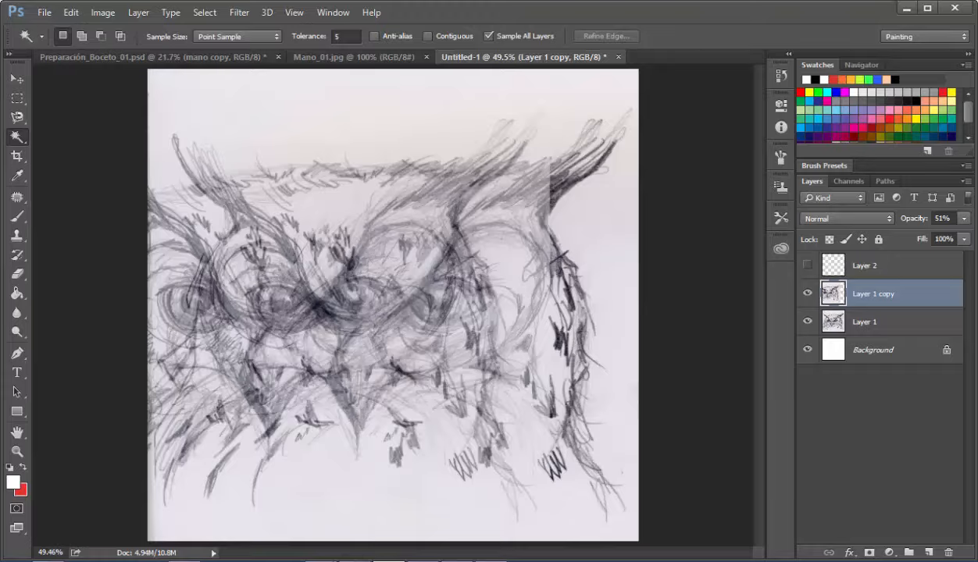
click(391, 500)
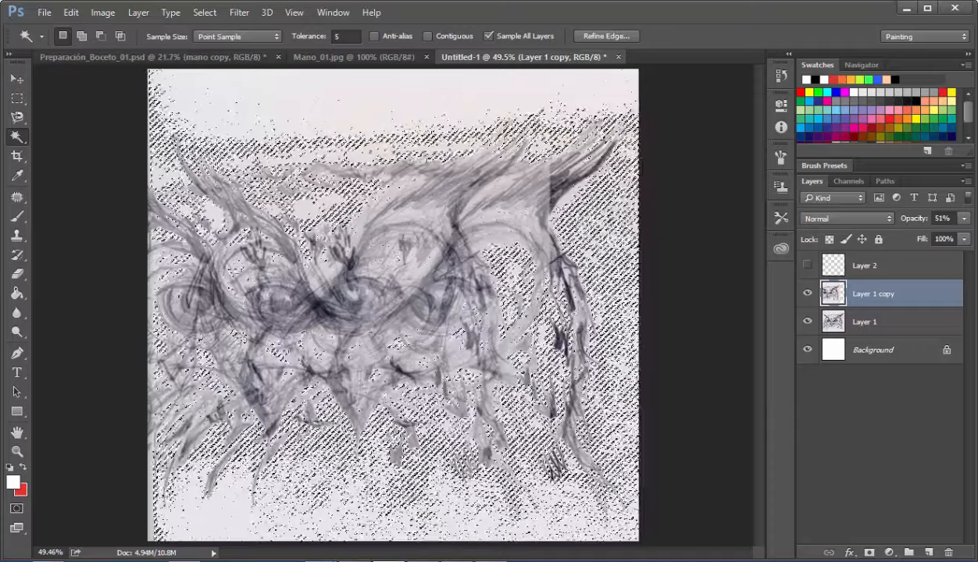
key(ctrl+d)
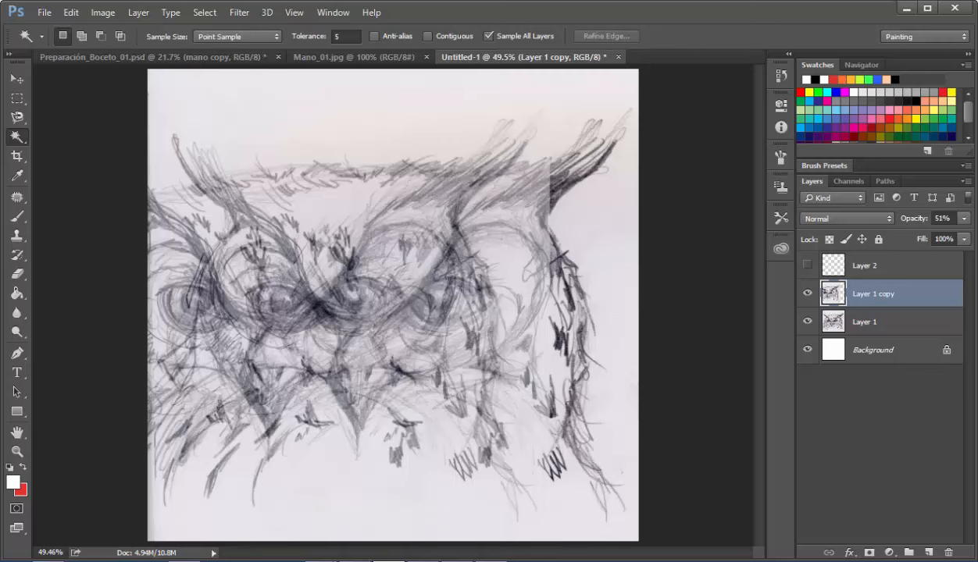
Enable Contiguous, select the light forehead patch between the overlapping owls, and deselect it
click(428, 36)
click(325, 204)
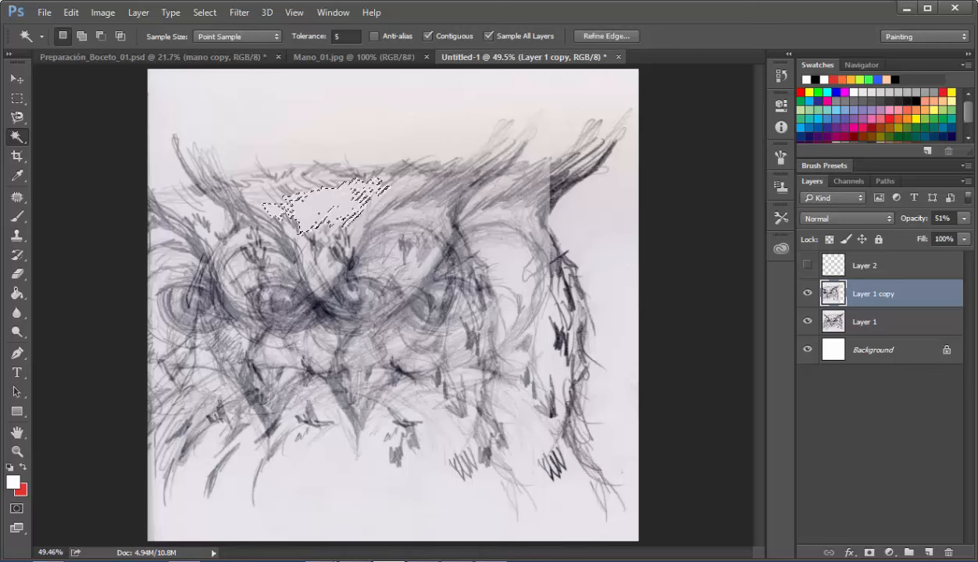
key(ctrl+d)
scroll(344, 305, down, 1)
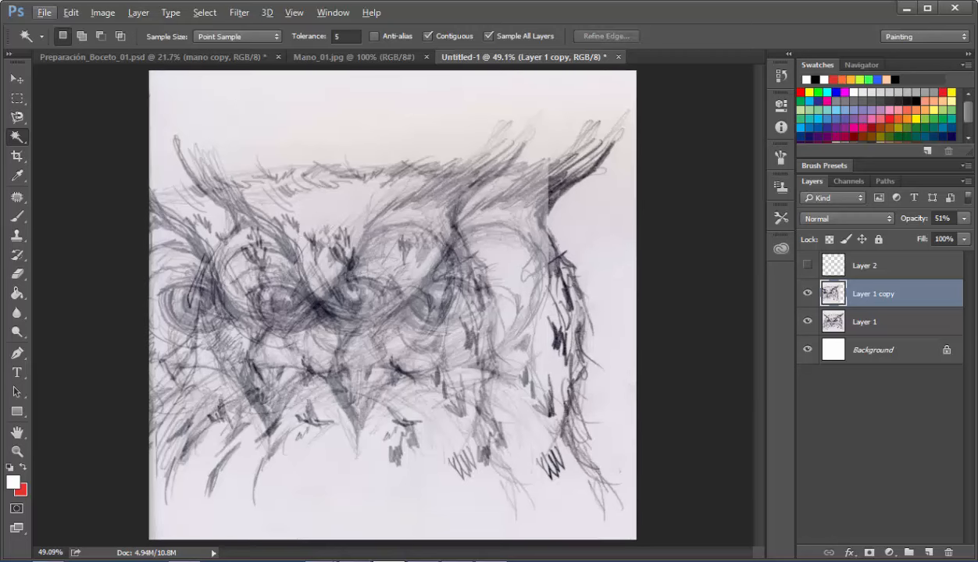
Disable Contiguous, select the matching light tones throughout the overlapping sketches, and deselect them
click(427, 36)
click(342, 228)
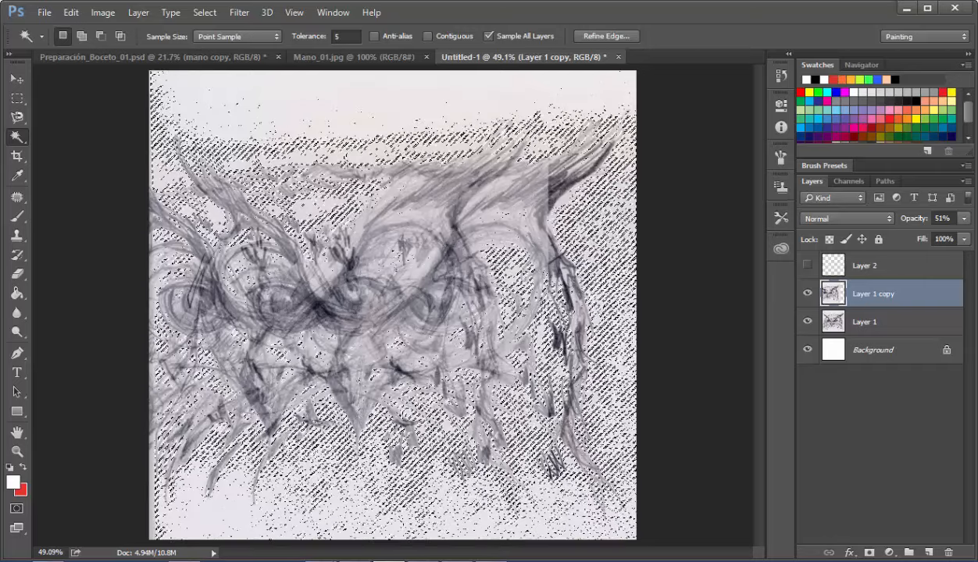
key(ctrl+d)
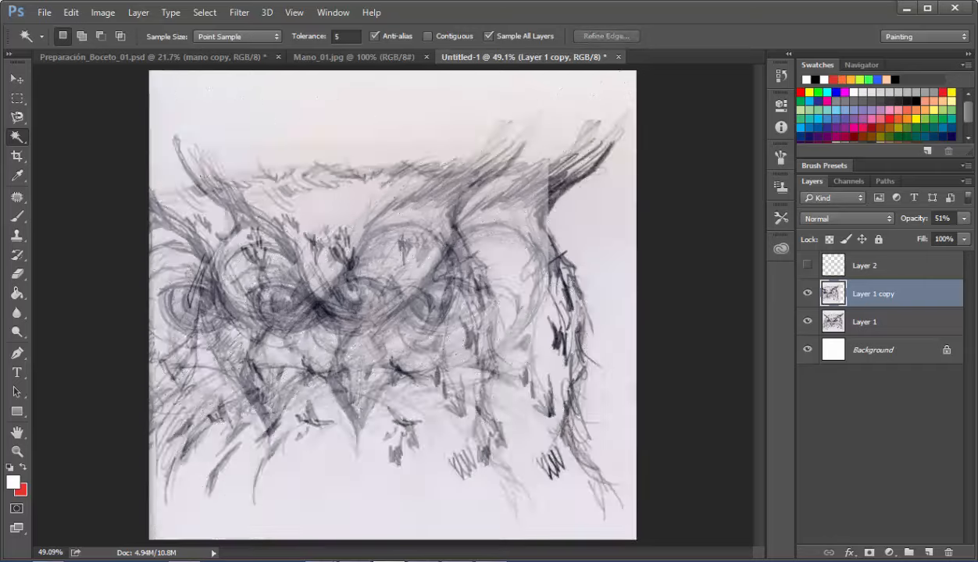
Turn off Anti-alias, enable Contiguous again, and select the light forehead patch with the Magic Wand
click(374, 36)
click(427, 36)
click(332, 205)
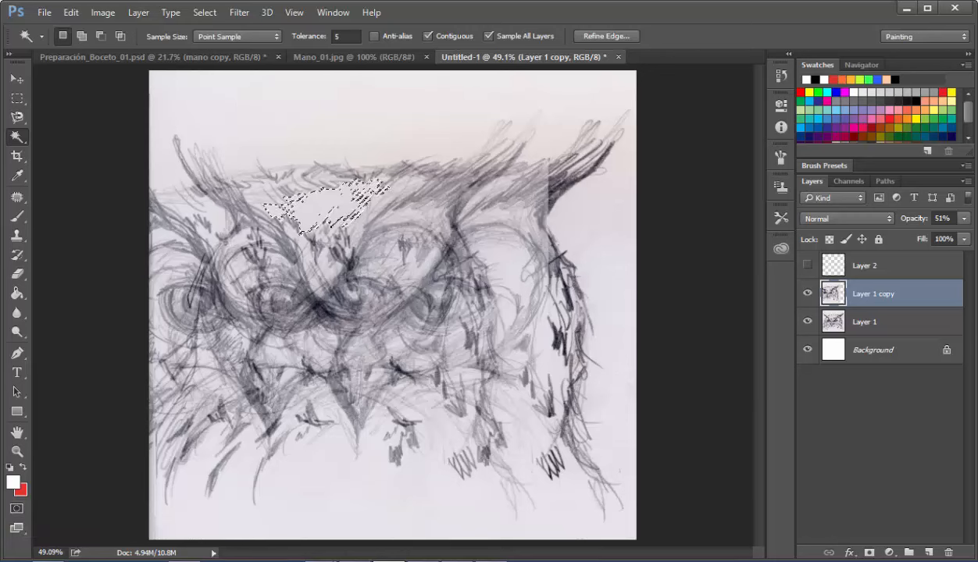
Toggle Quick Mask on and off to compare the forehead selection with its red mask overlay, and deselect it
key(d)
click(15, 509)
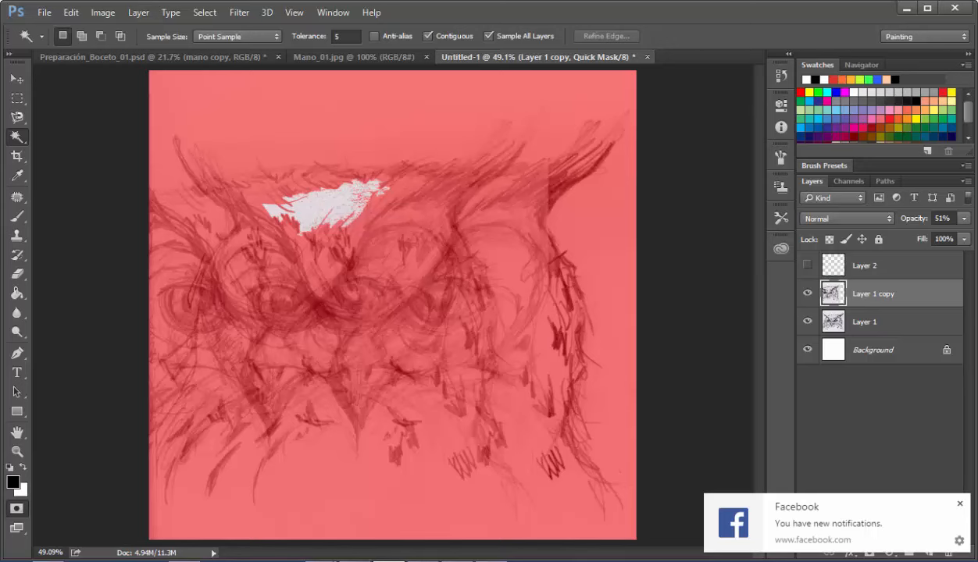
key(q)
key(q)
key(q)
key(q)
key(q)
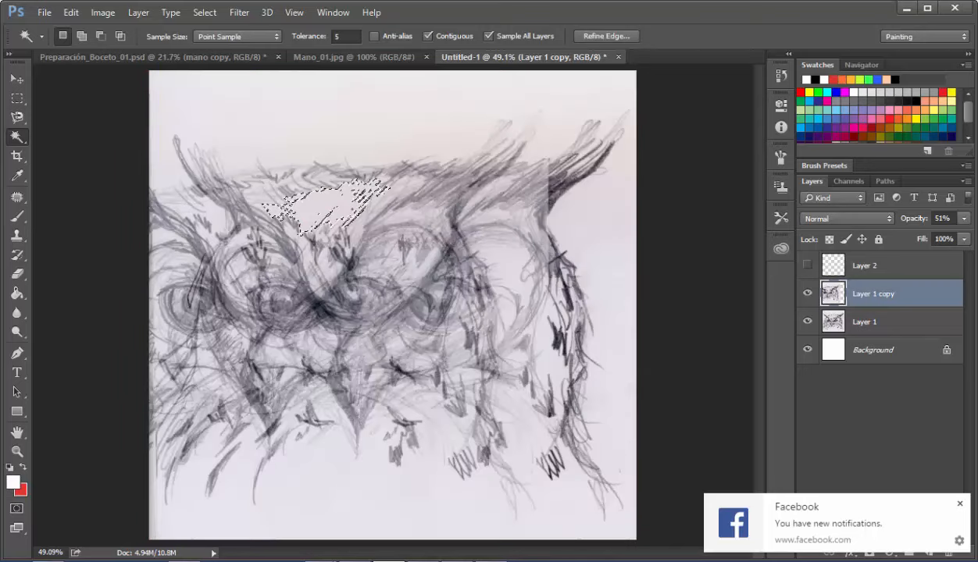
key(q)
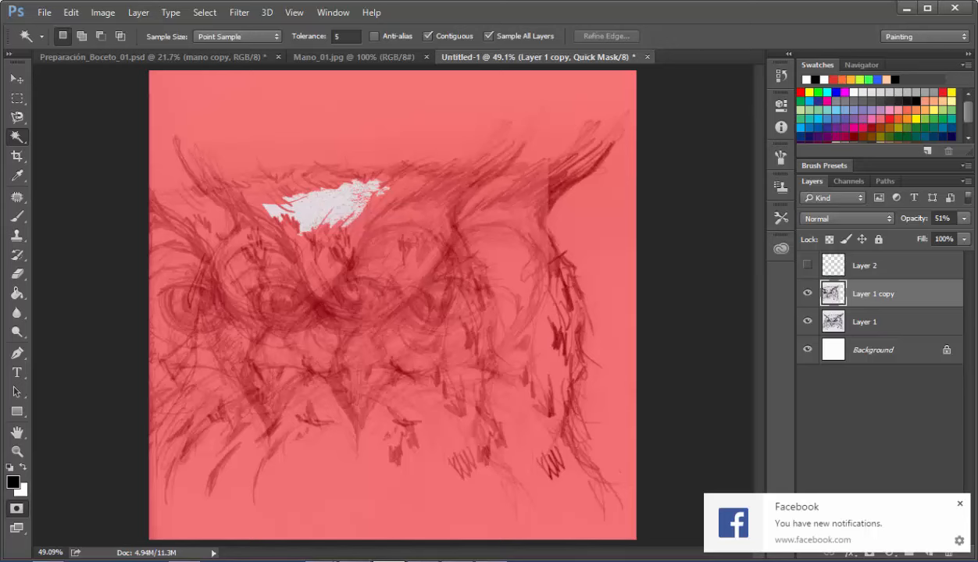
key(q)
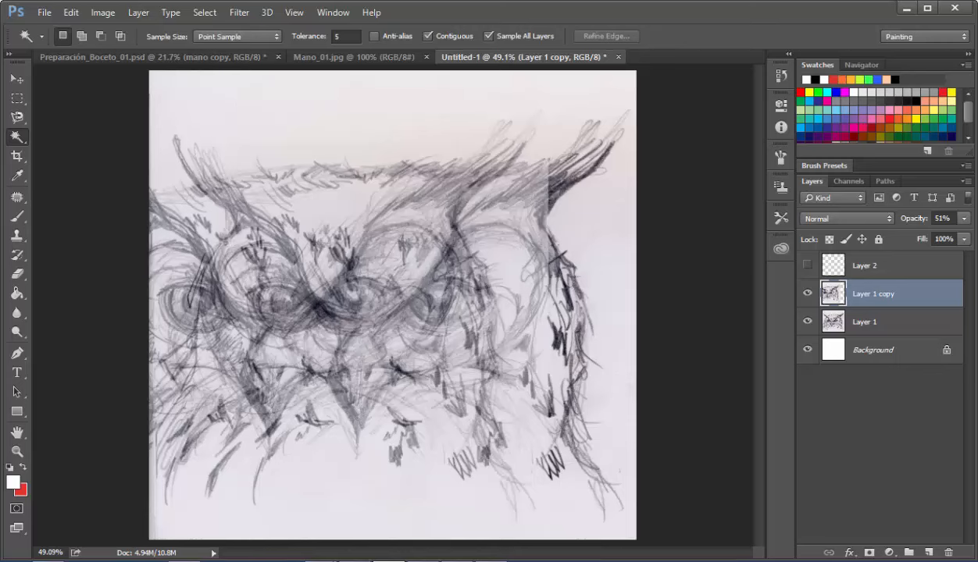
key(d)
Enter Quick Mask mode without a selection and draw a linear black-to-white gradient across the canvas from left to right
key(q)
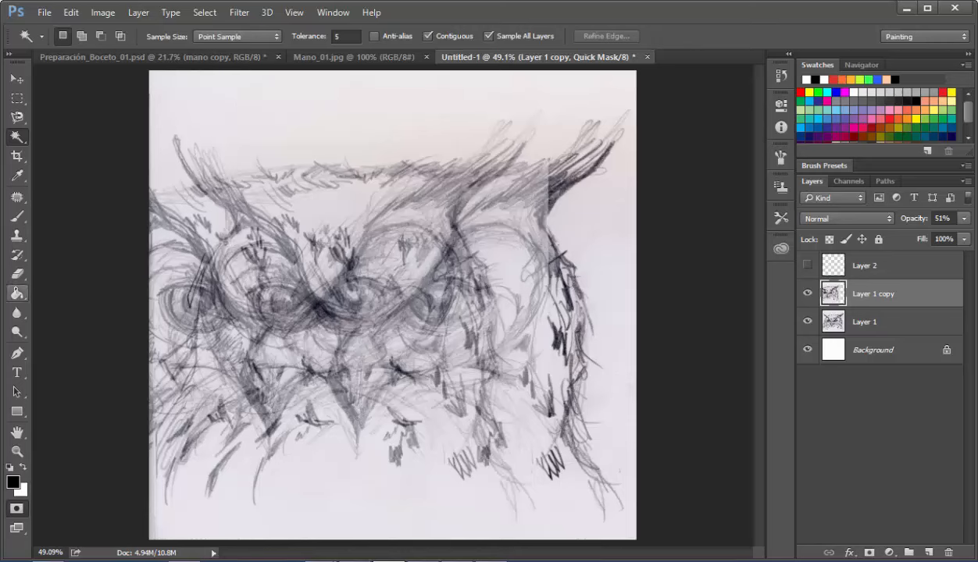
click(16, 293)
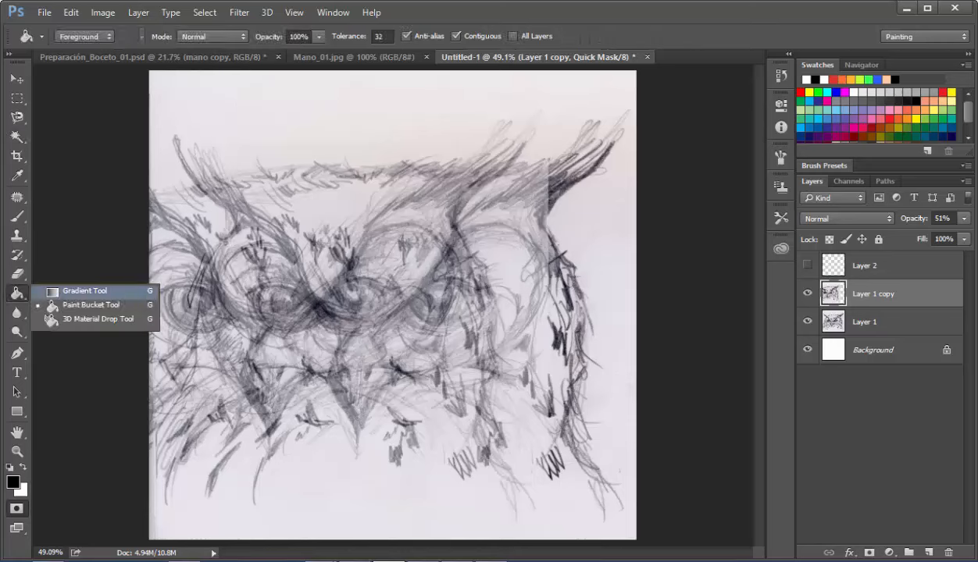
click(85, 290)
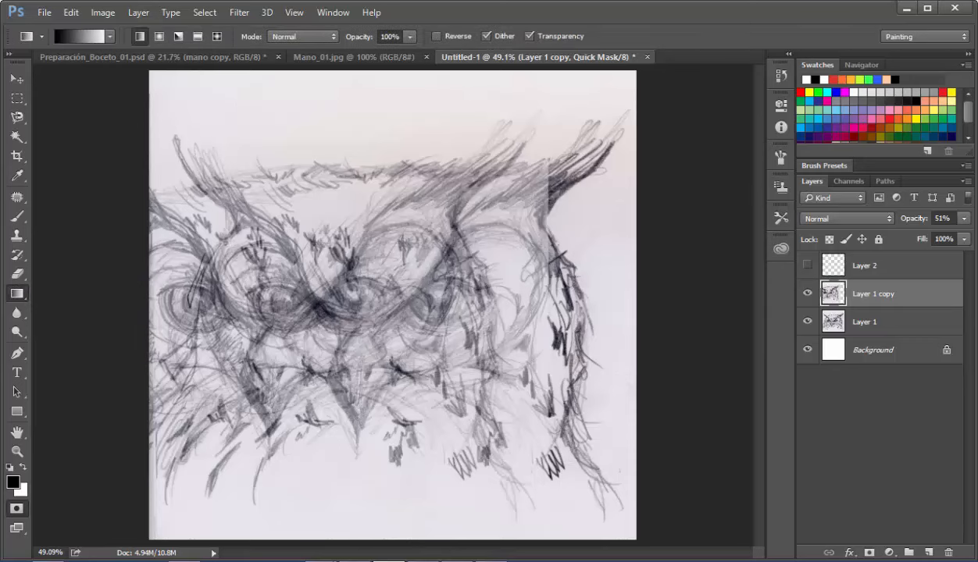
drag(174, 119, 599, 242)
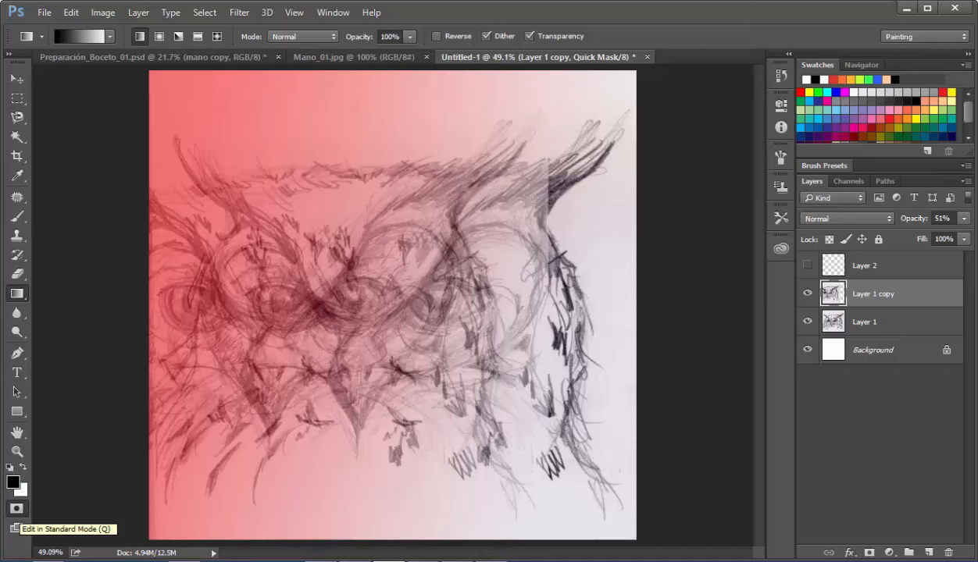
Return to Standard Mode to turn the gradient mask into a selection, and hide both owl sketch layers
click(17, 509)
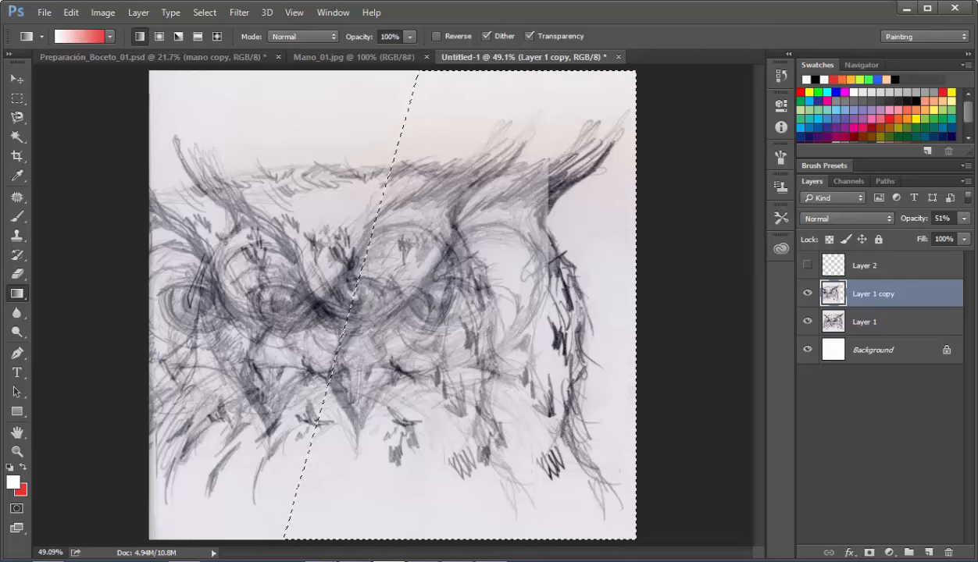
click(16, 98)
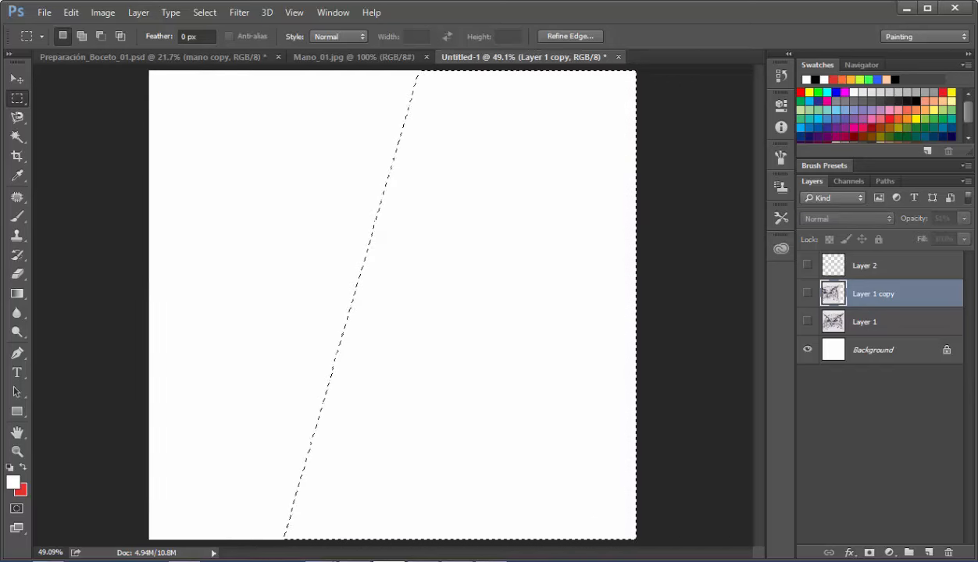
key(g)
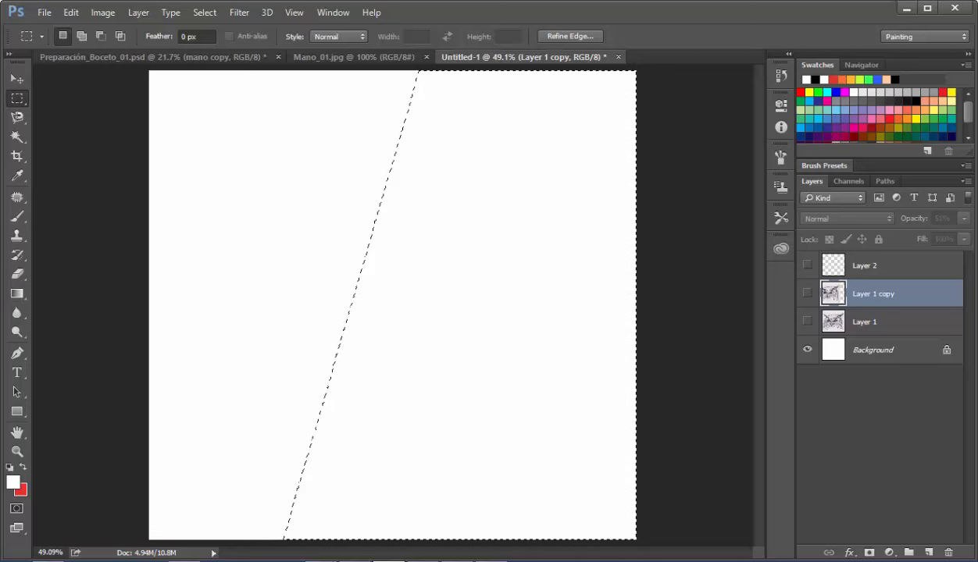
Create a solid colour fill layer from the gradient selection in black, 000000
click(138, 12)
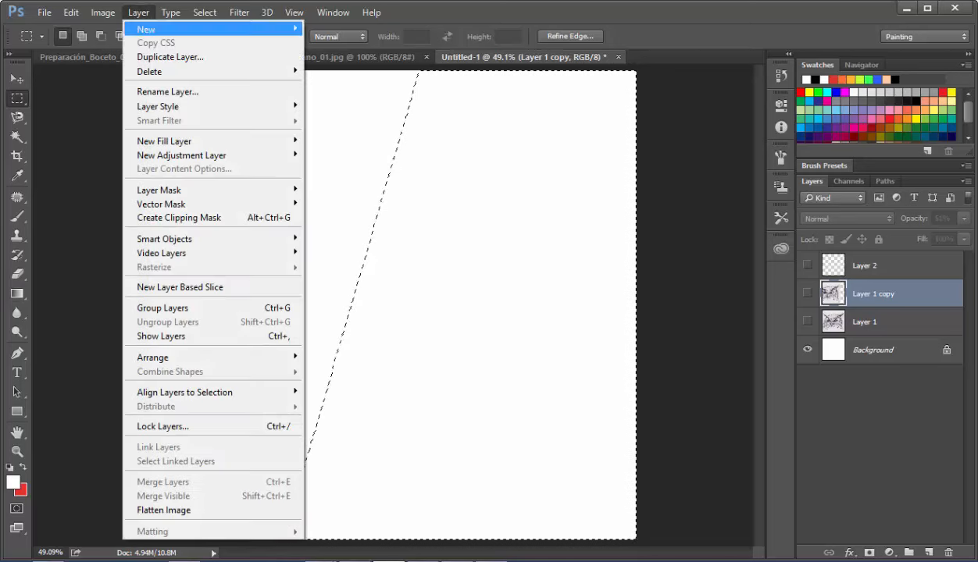
mouse_move(247, 140)
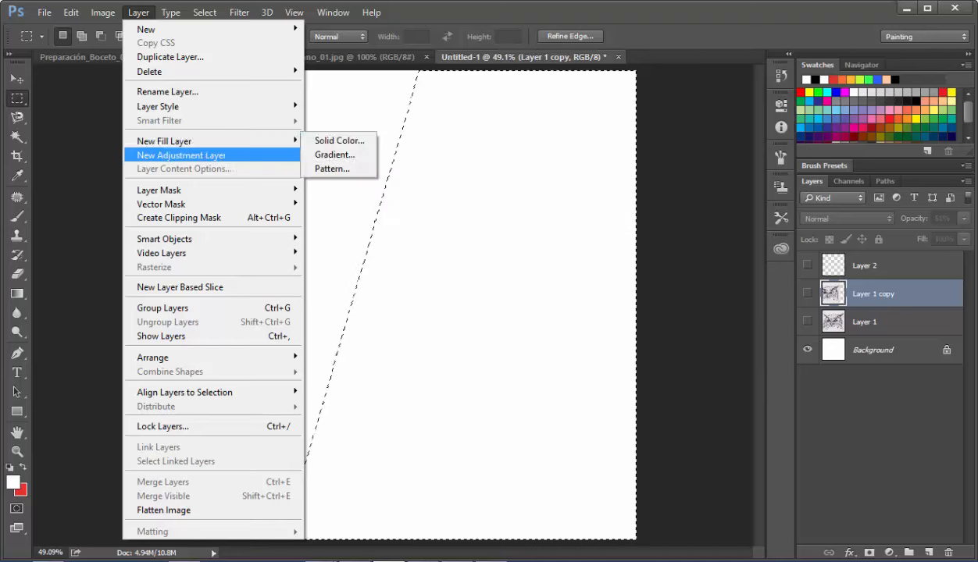
click(336, 141)
key(Return)
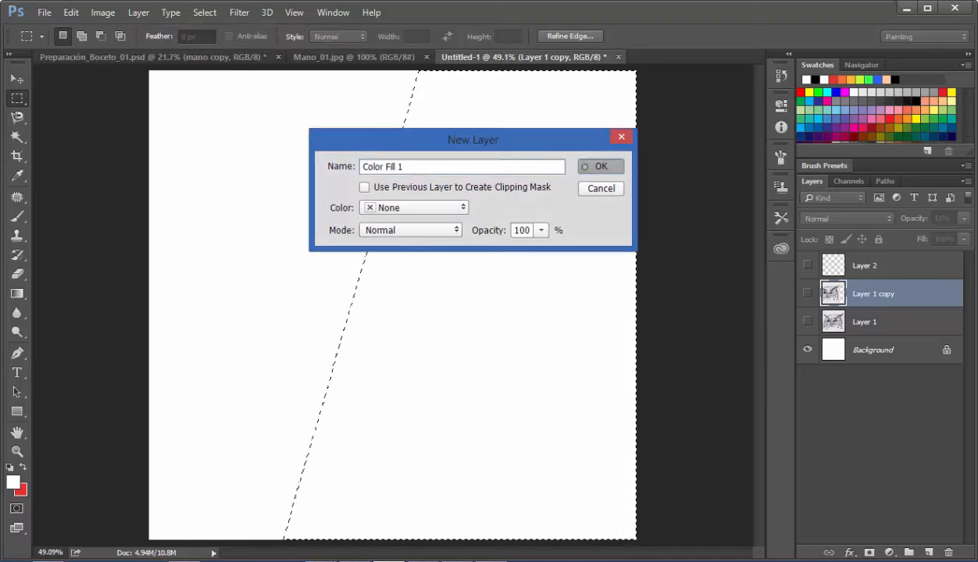
text(000000)
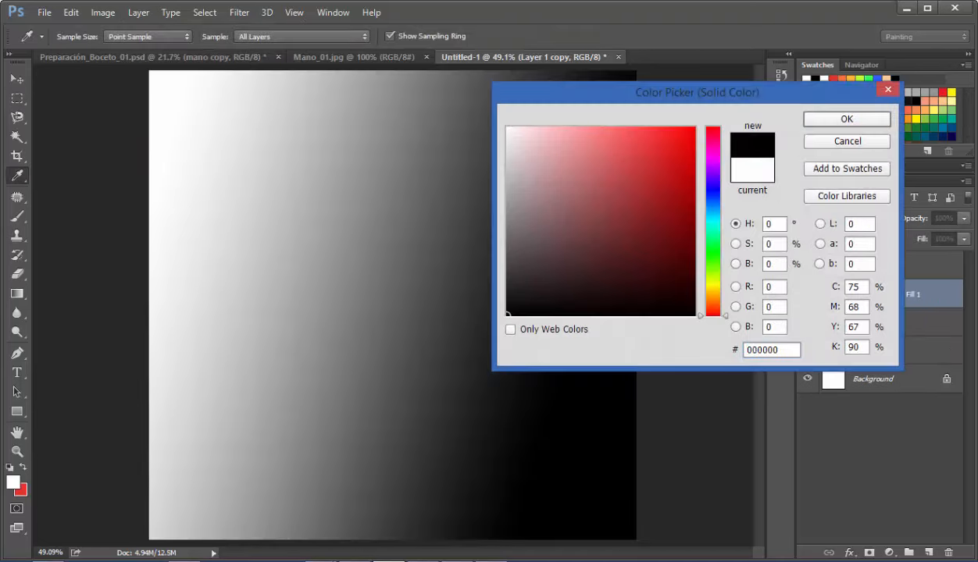
drag(593, 92, 522, 110)
key(Return)
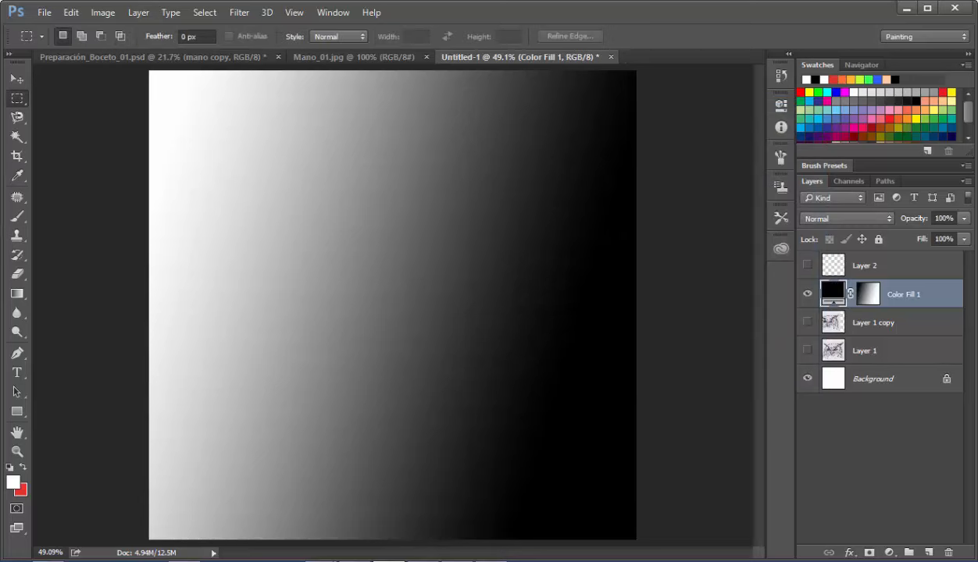
Hide the Background, select the black fill layer's gradient mask, and delete the fill layer
click(807, 379)
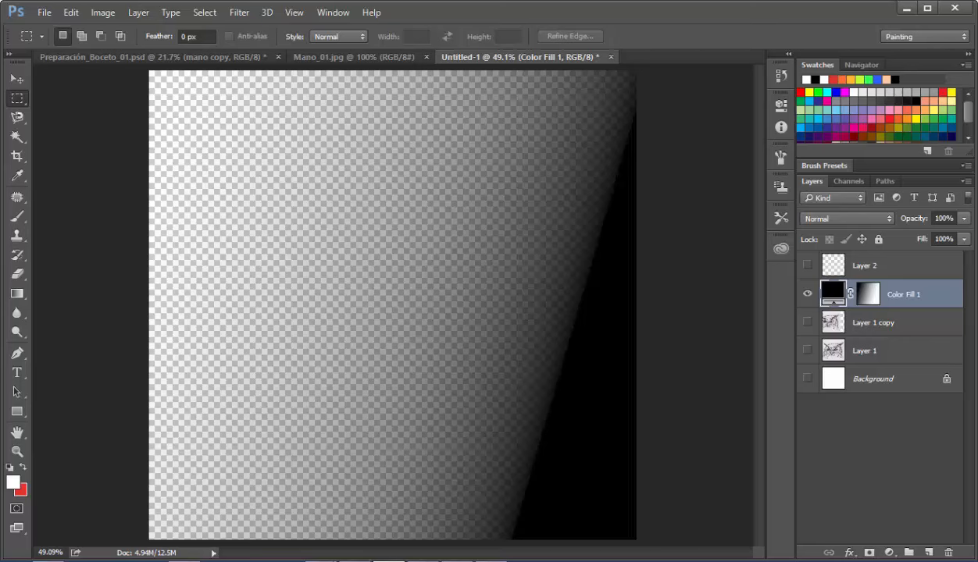
click(868, 293)
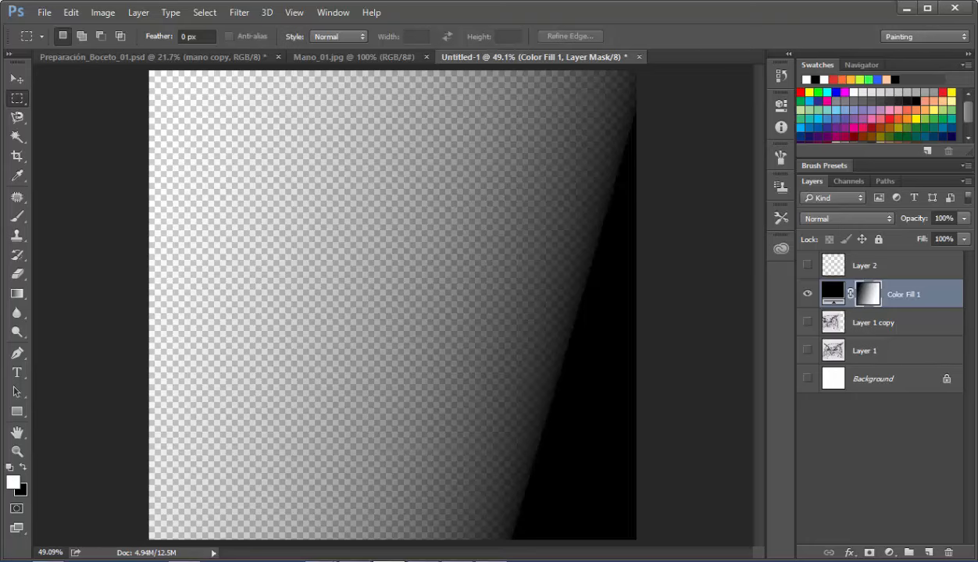
drag(898, 293, 949, 552)
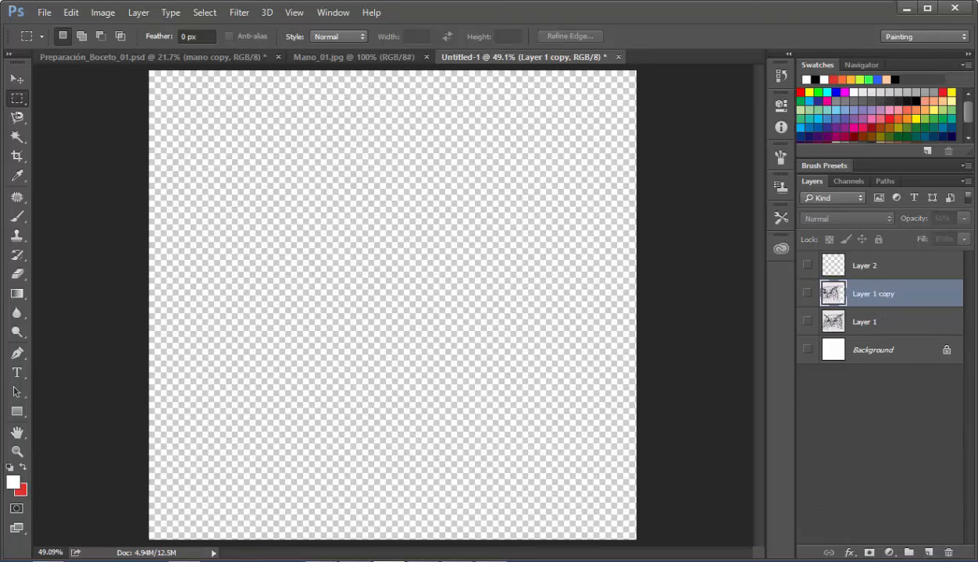
Show Layer 1 copy and Layer 1 again, and set Layer 1 copy's opacity to 100%
click(808, 293)
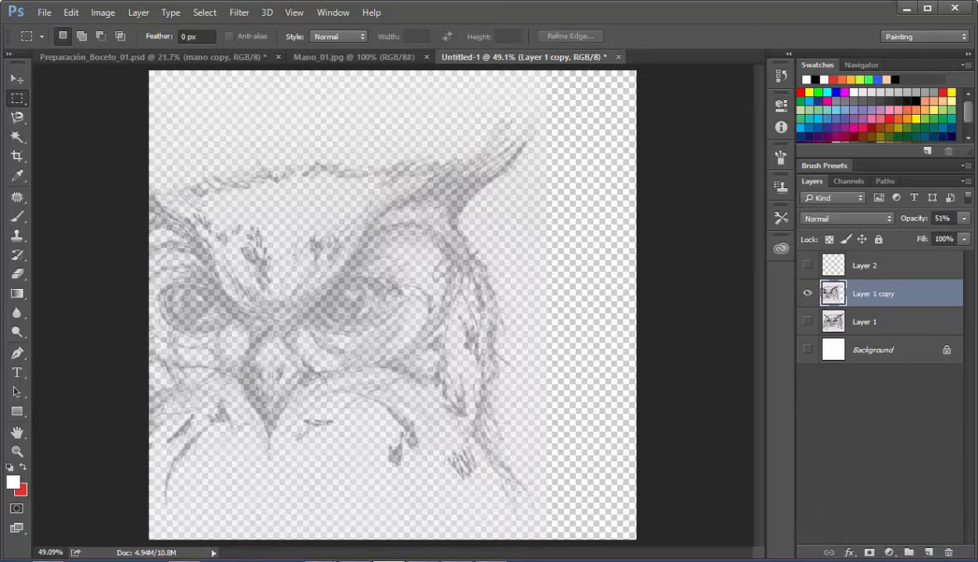
click(808, 321)
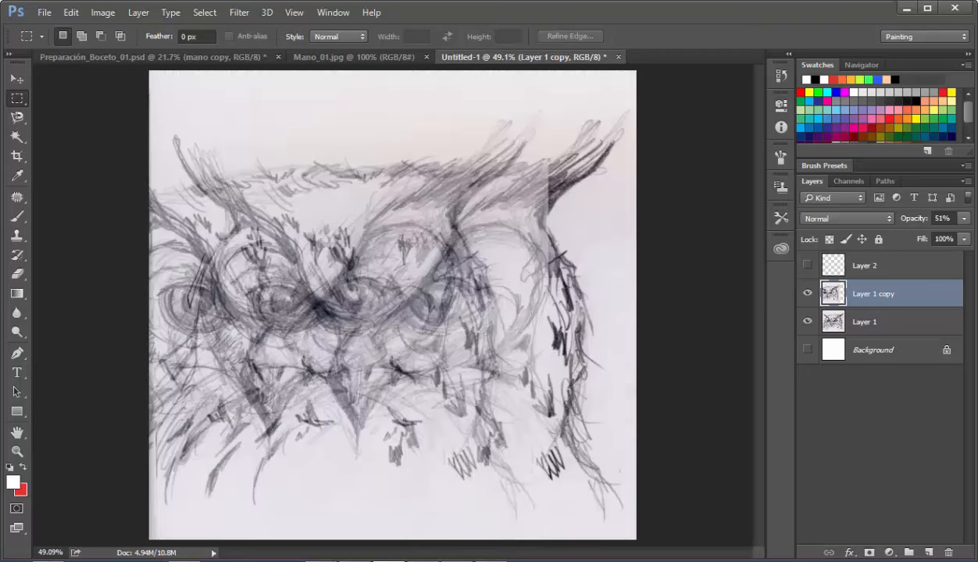
click(964, 219)
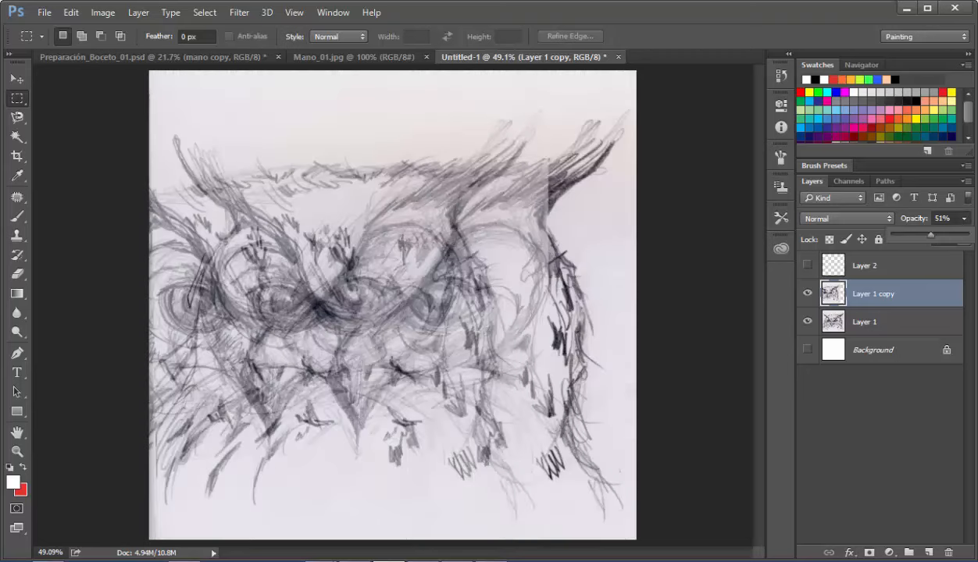
drag(930, 235, 967, 235)
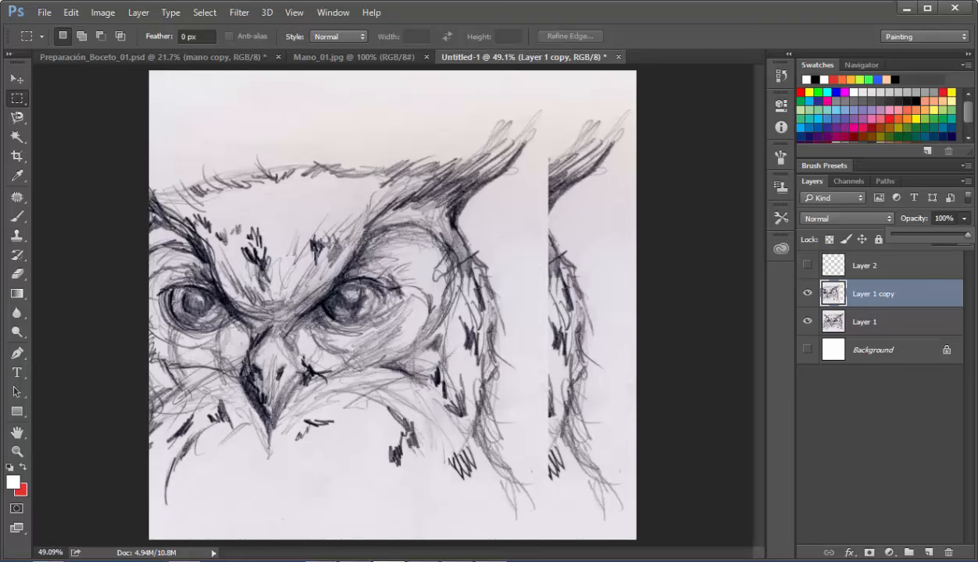
Move Layer 1 copy with Free Transform so that its owl lines up exactly over the owl on Layer 1
key(v)
drag(272, 238, 304, 258)
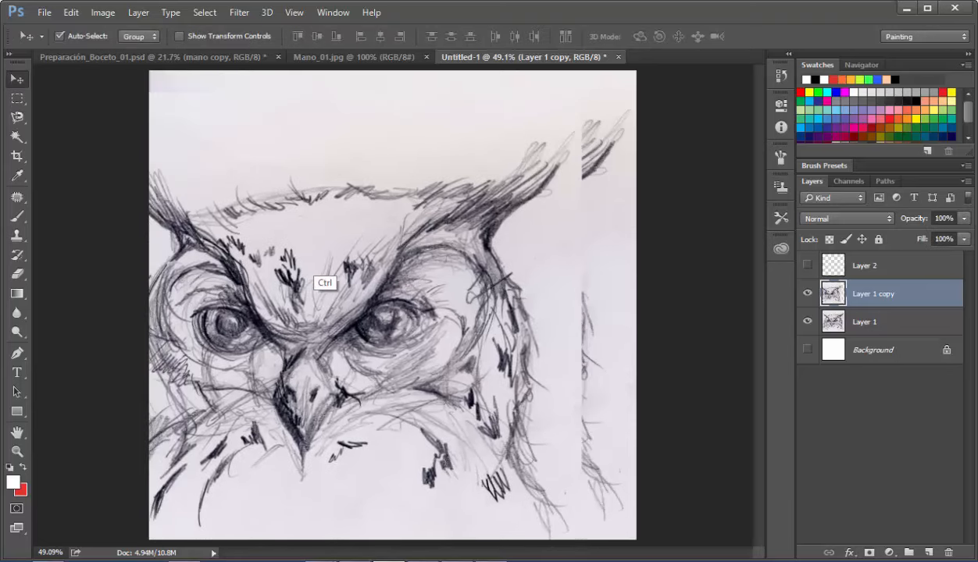
key(ctrl+t)
drag(315, 217, 371, 195)
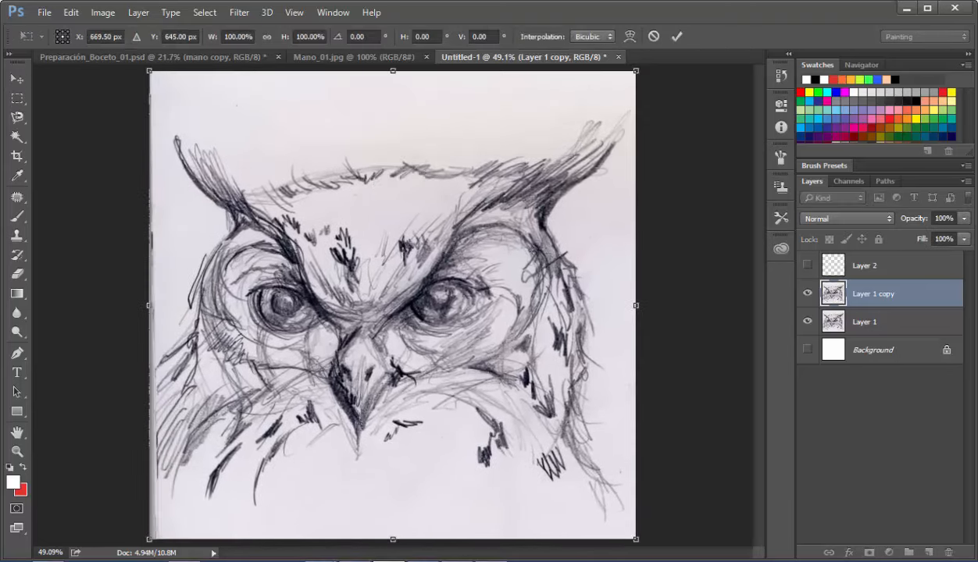
key(Return)
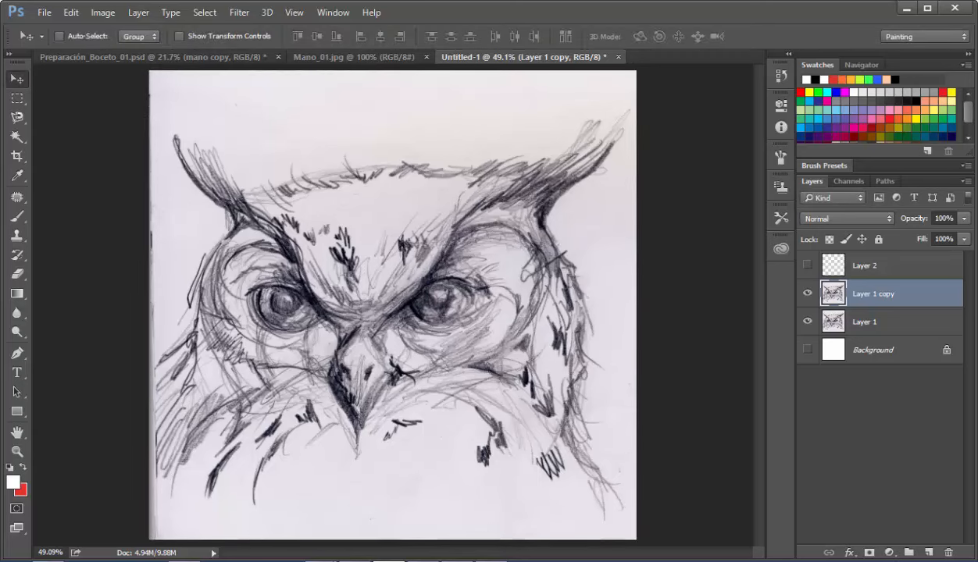
Open cortina_01.jpg and duplicate its curtain Background onto a new layer
click(454, 550)
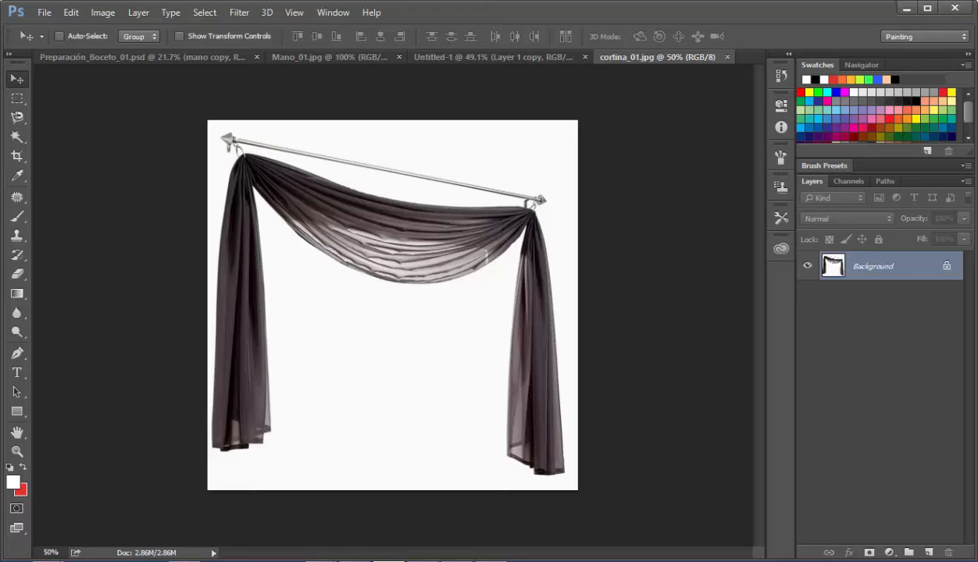
key(z)
right_click(421, 212)
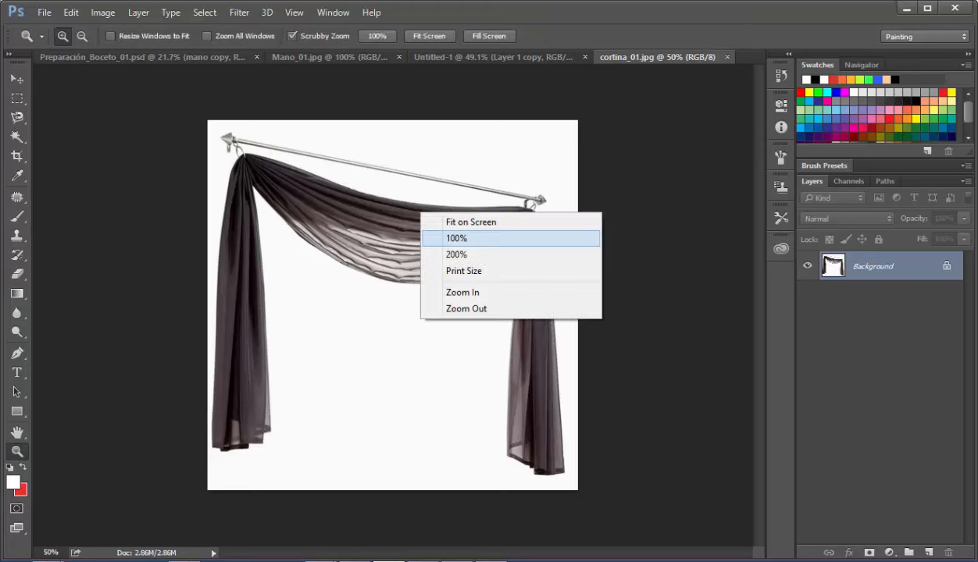
click(457, 240)
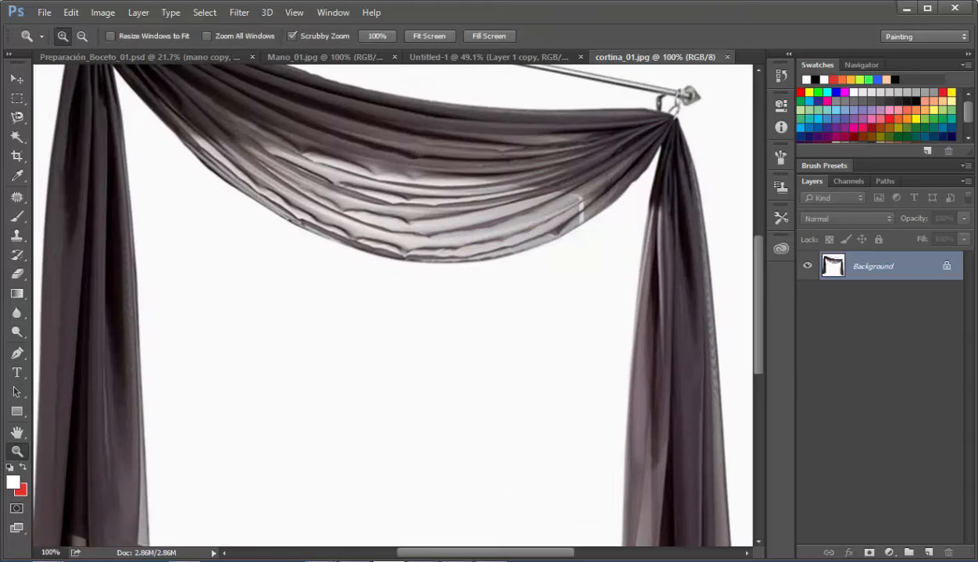
drag(457, 240, 510, 347)
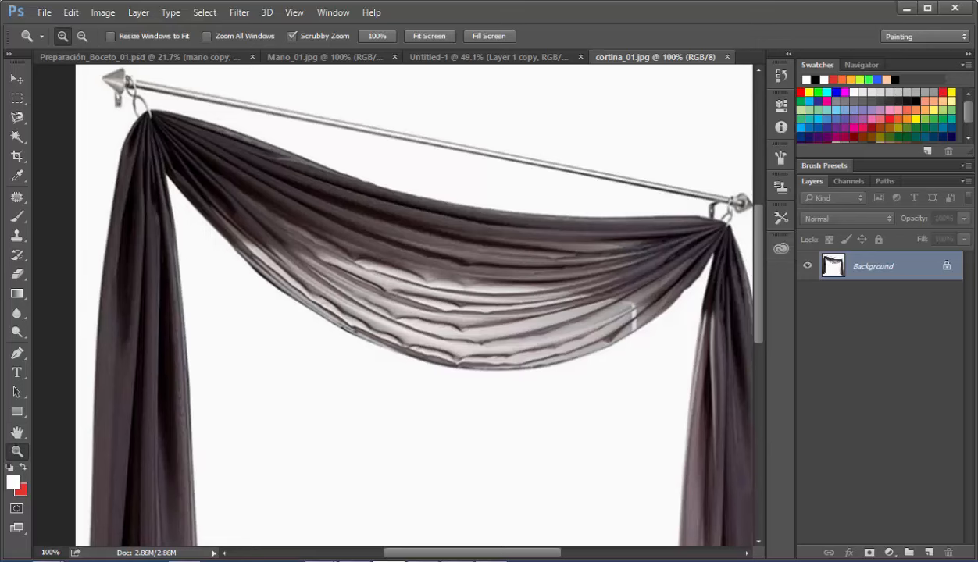
key(ctrl+j)
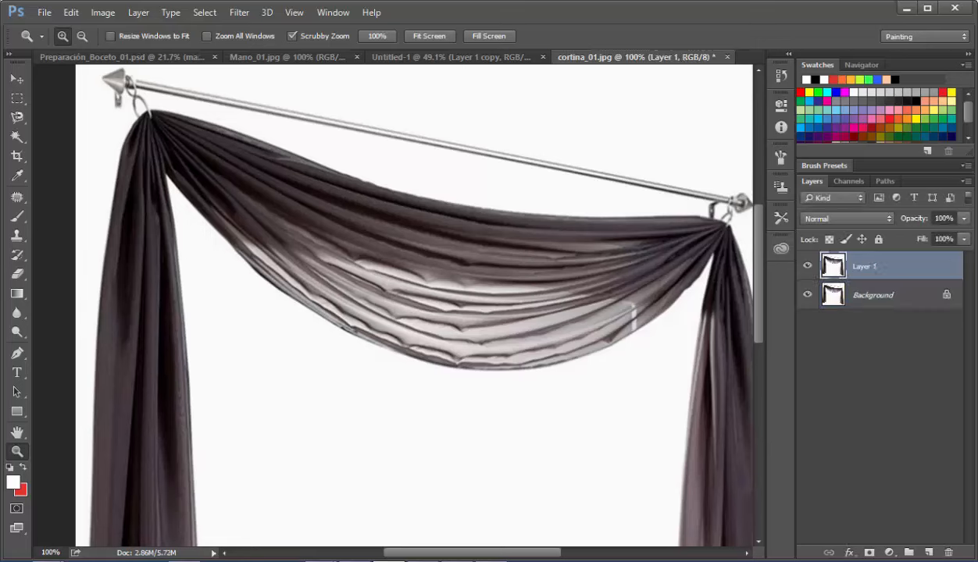
Add a solid colour fill layer in mid grey, 868686, directly above the Background
click(878, 295)
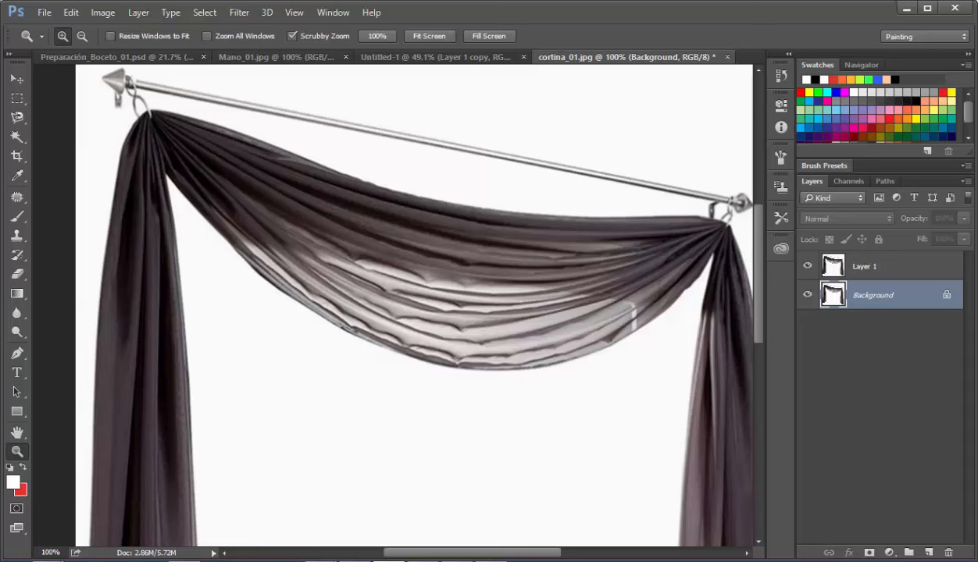
click(138, 12)
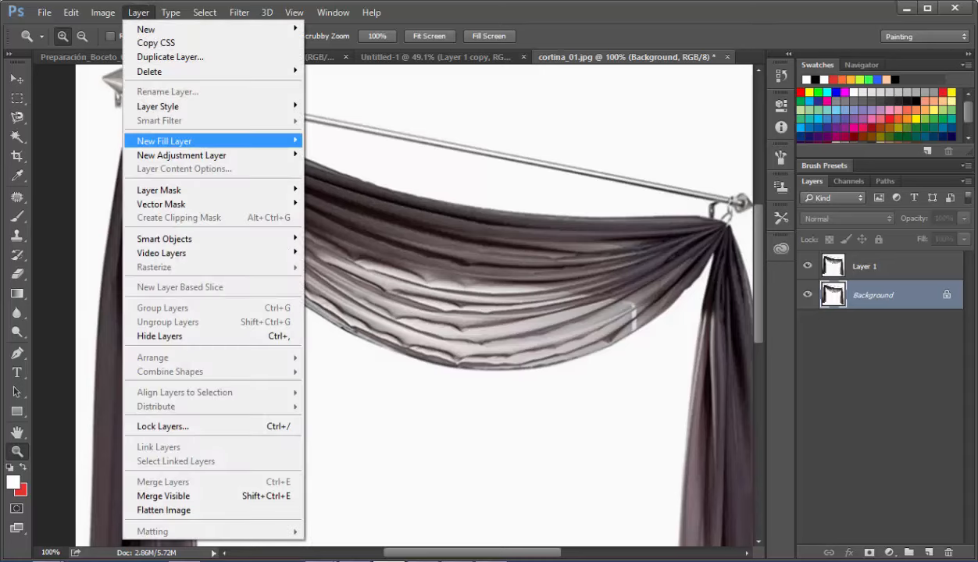
mouse_move(212, 140)
click(339, 141)
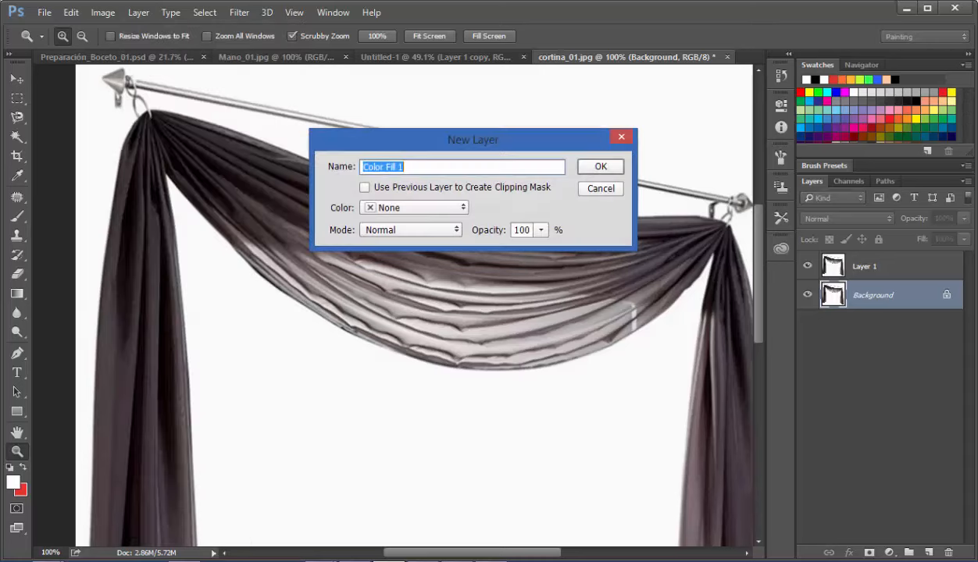
key(Return)
drag(459, 236, 436, 234)
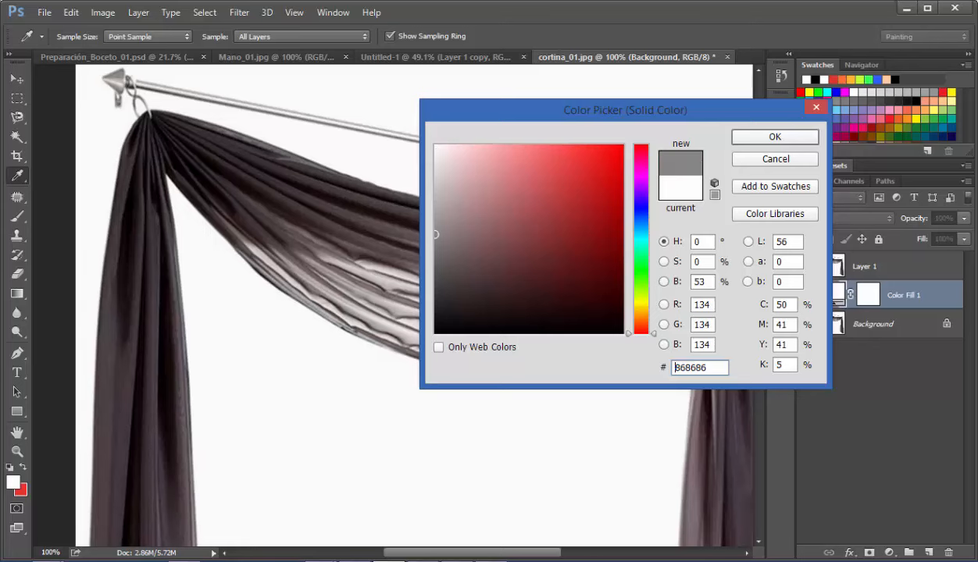
click(751, 136)
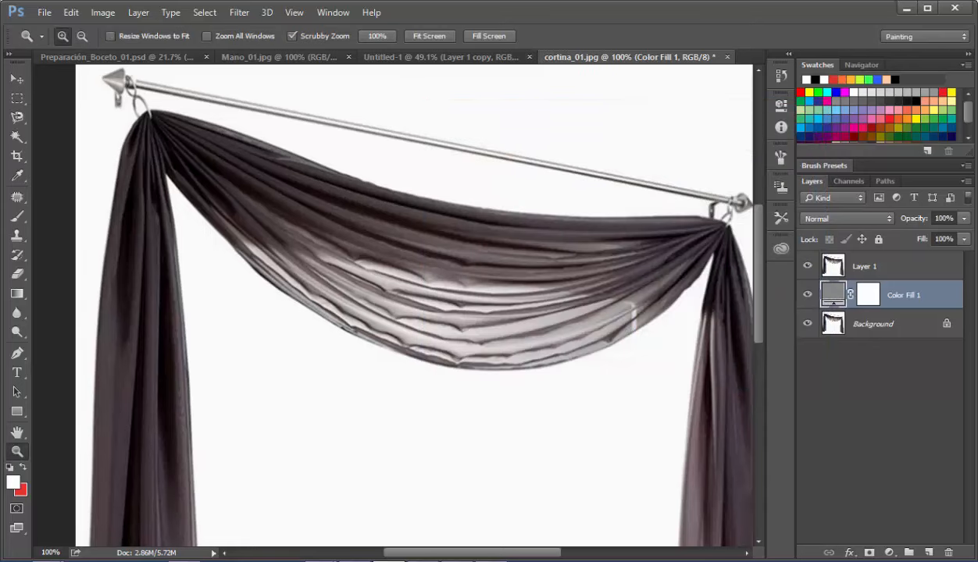
Add a Black & White adjustment layer with the Default preset above Layer 1, and expand the collapsed side panels
click(891, 267)
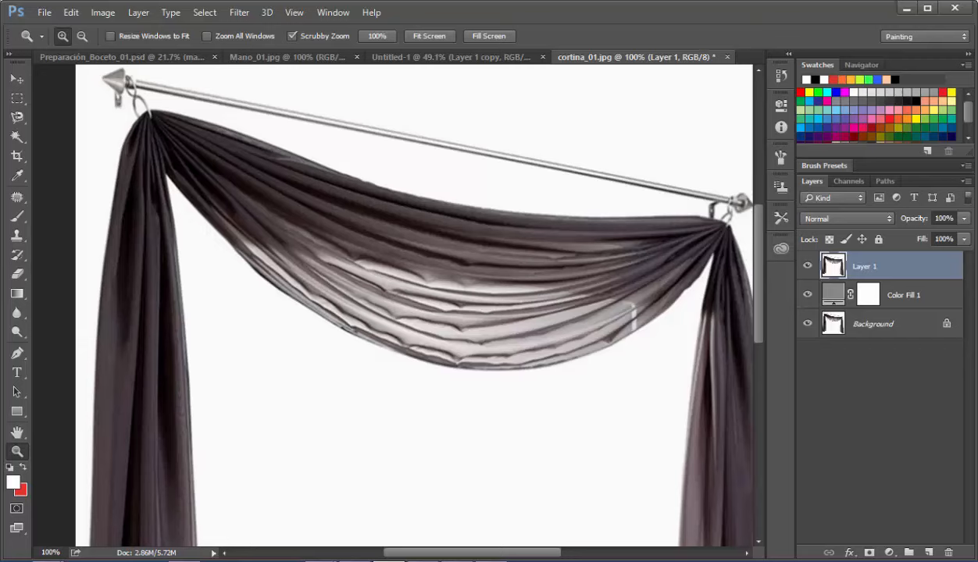
key(ctrl+0)
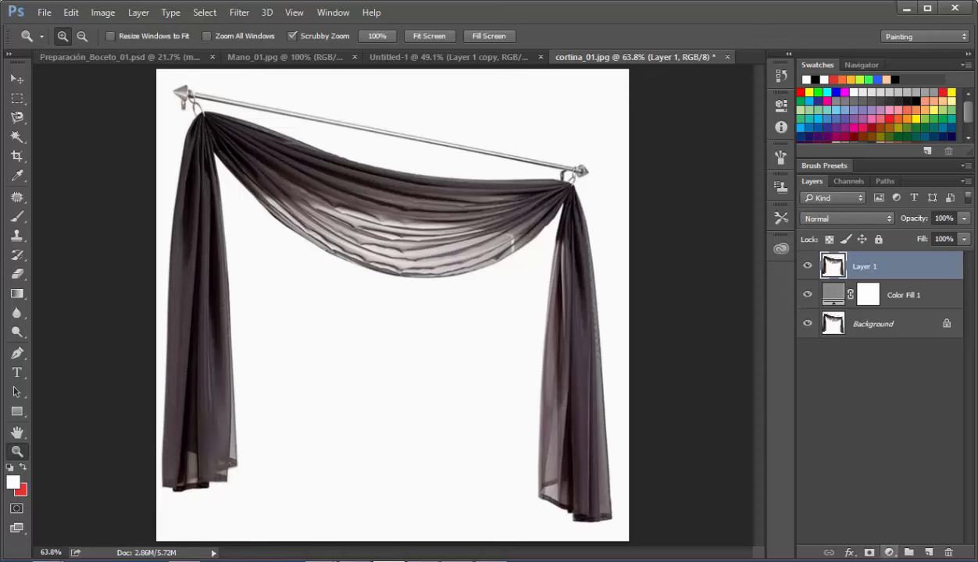
click(889, 552)
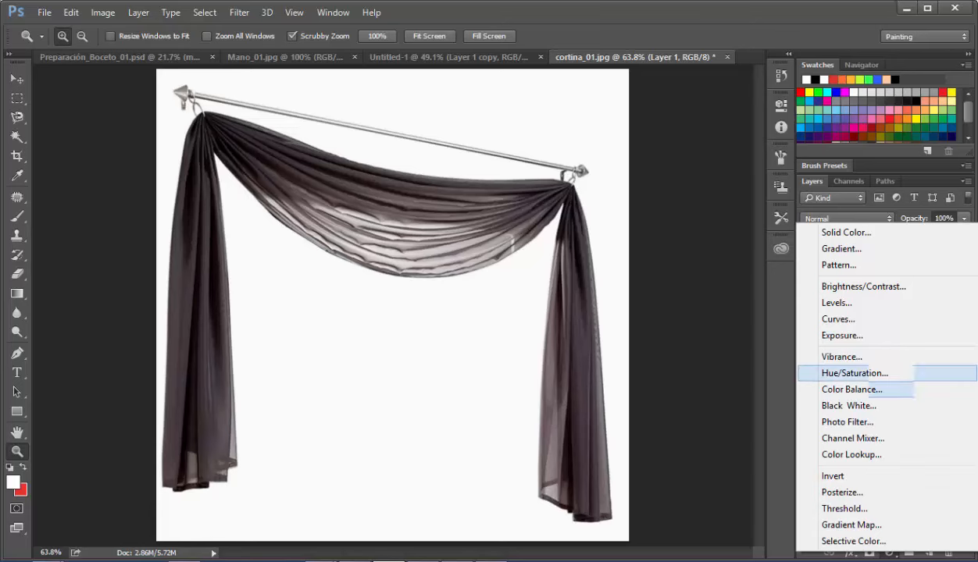
click(848, 405)
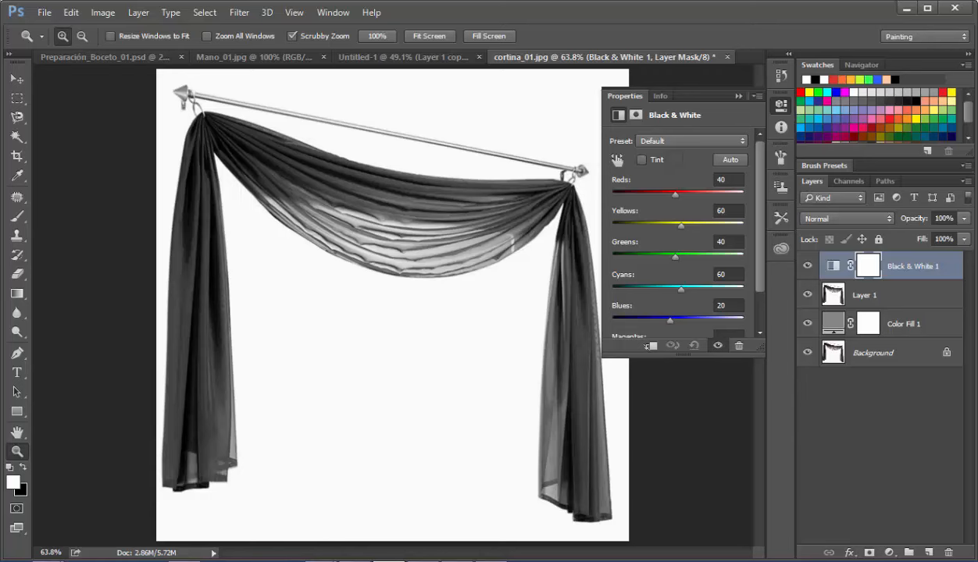
click(737, 96)
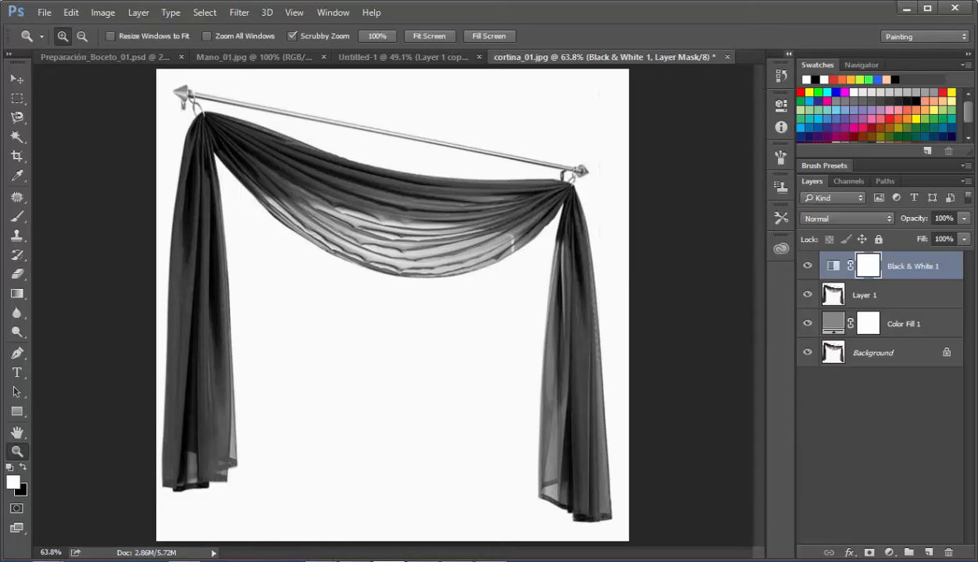
click(771, 54)
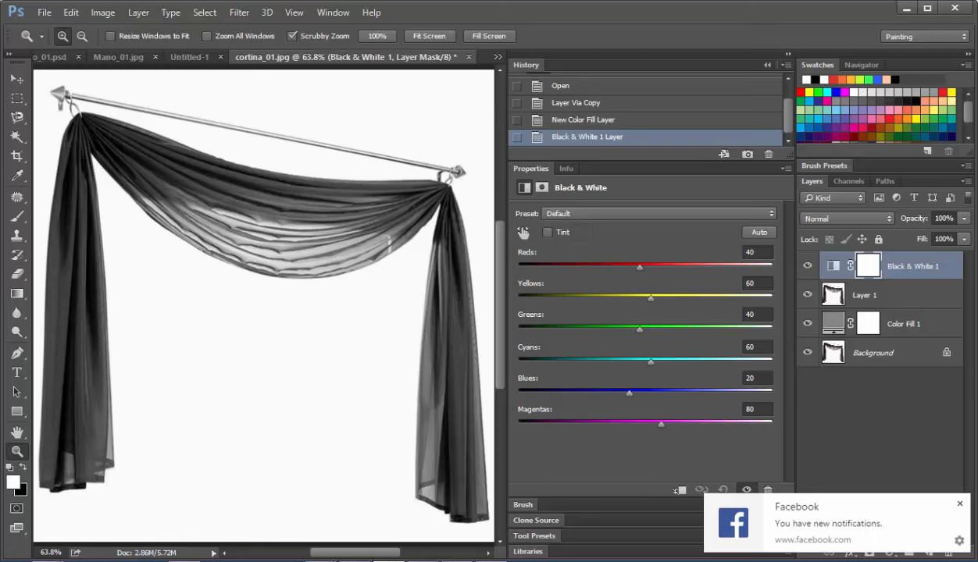
key(ctrl+minus)
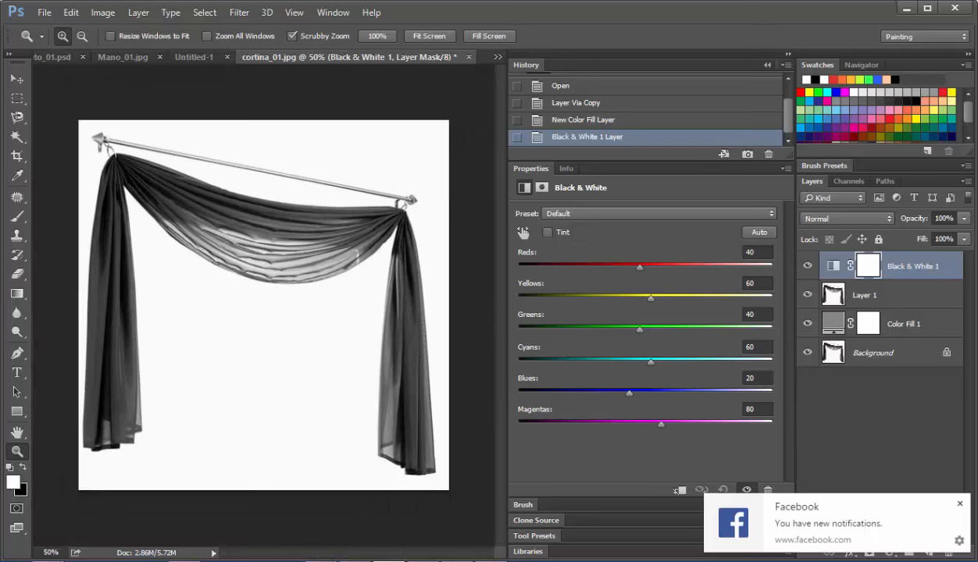
Set the reds, yellows, greens, cyans, blues and magentas of the Black & White adjustment all to -200
drag(639, 266, 518, 266)
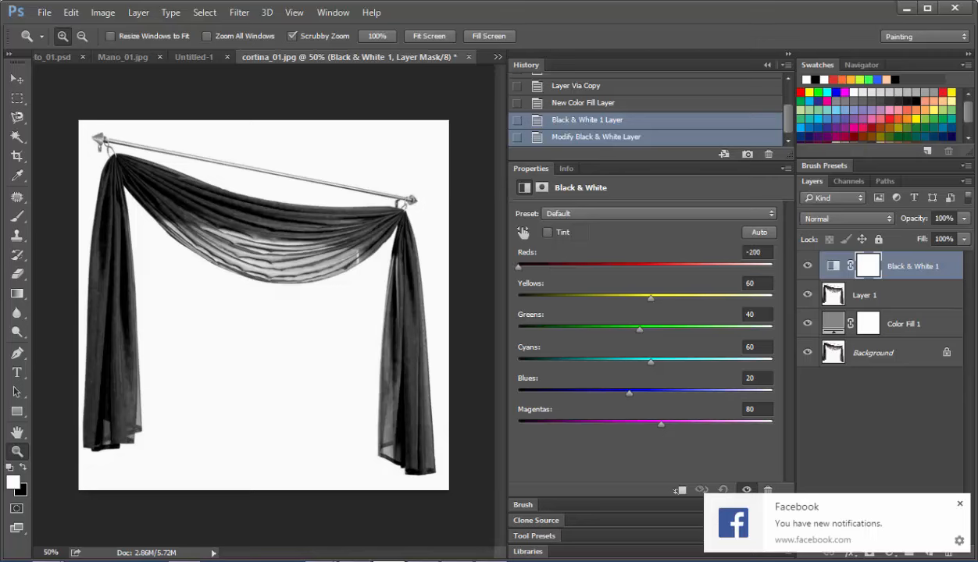
drag(651, 297, 518, 298)
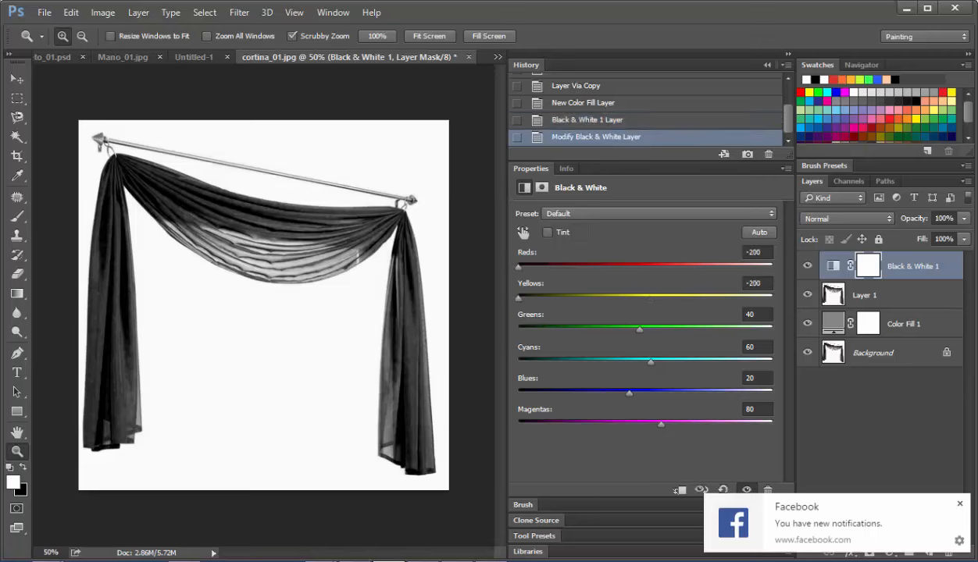
drag(639, 329, 518, 329)
drag(651, 362, 506, 355)
drag(629, 391, 508, 384)
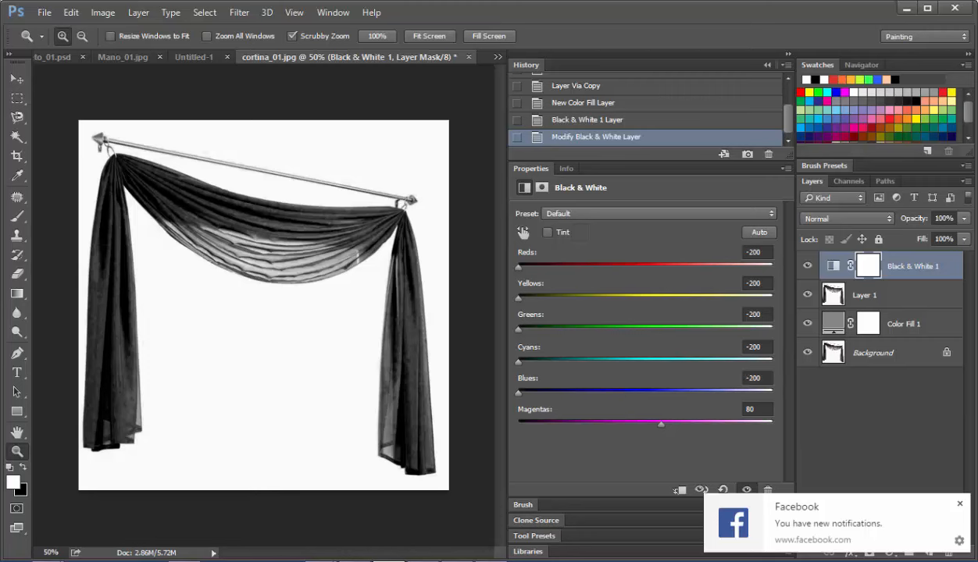
drag(647, 415, 518, 423)
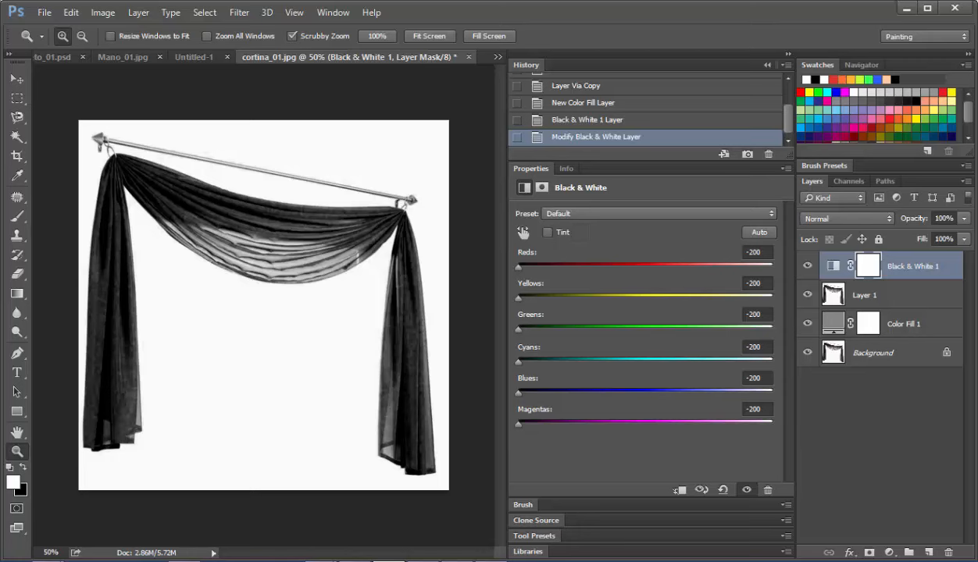
Merge the Black & White adjustment layer with Layer 1 and duplicate the merged layer
drag(100, 292, 173, 292)
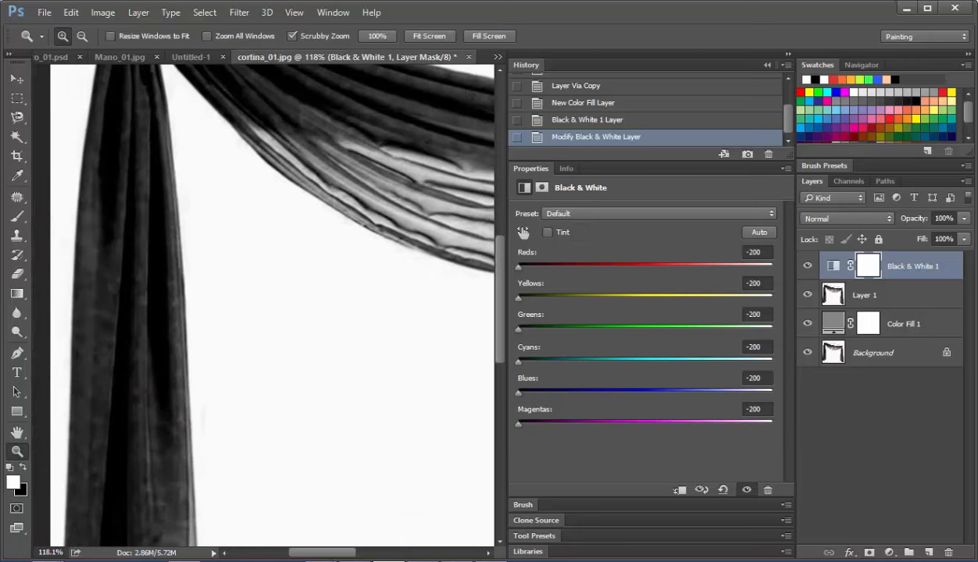
key(ctrl+minus)
key(ctrl+minus)
key(ctrl+minus)
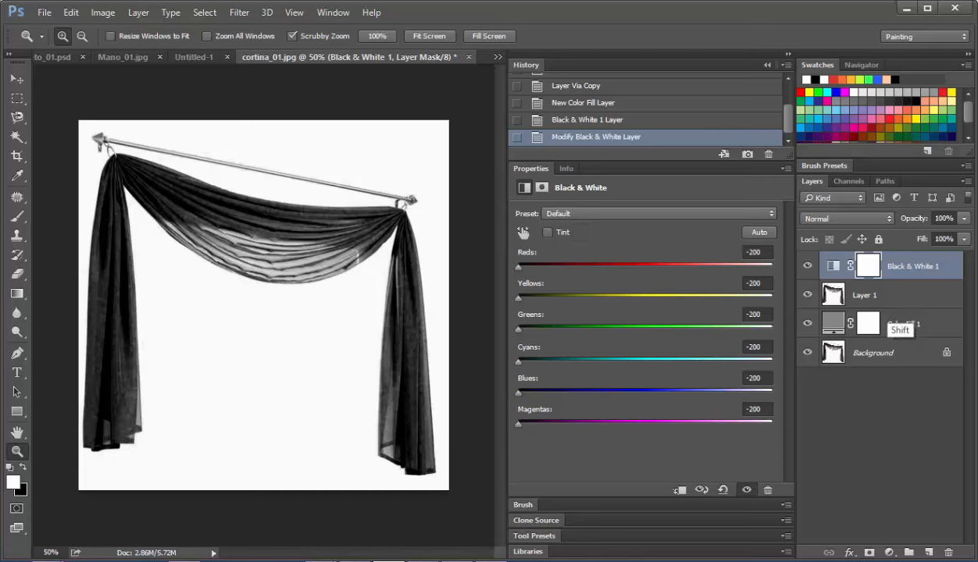
shift+click(855, 301)
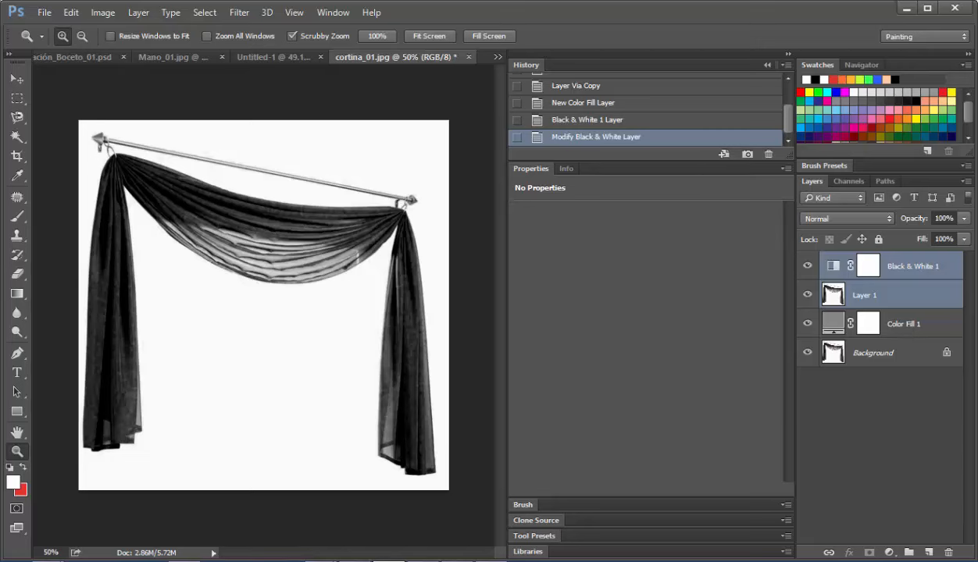
key(ctrl+e)
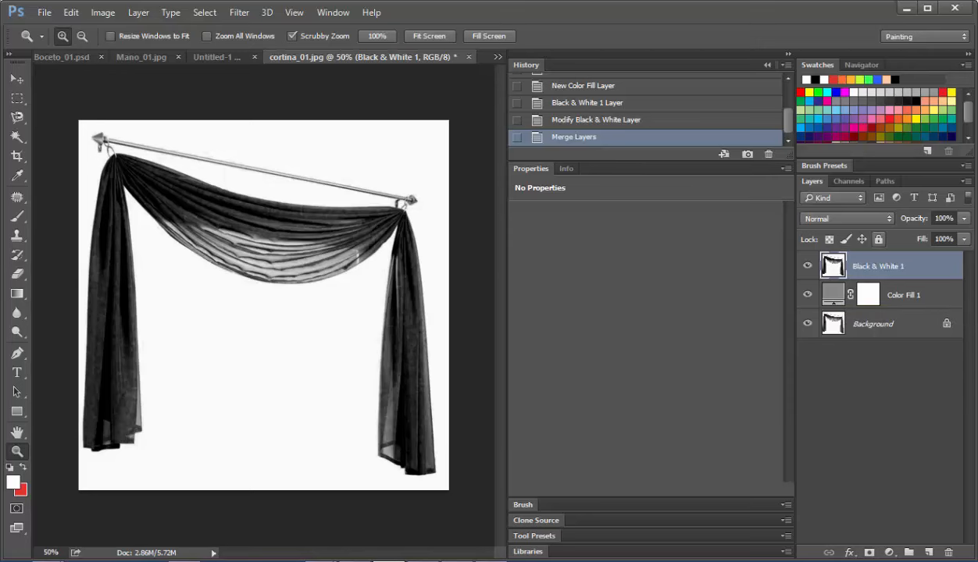
key(ctrl+j)
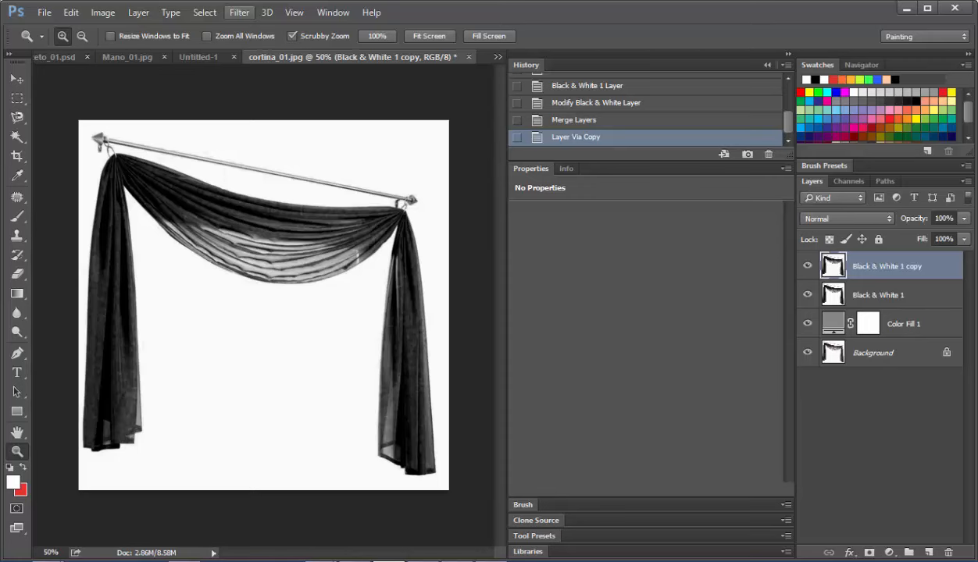
Apply Reduce Noise to the copied layer with strength 10, preserve details 0%, reduce color noise 100%, sharpen details 0% and Remove JPEG Artifact on
click(239, 13)
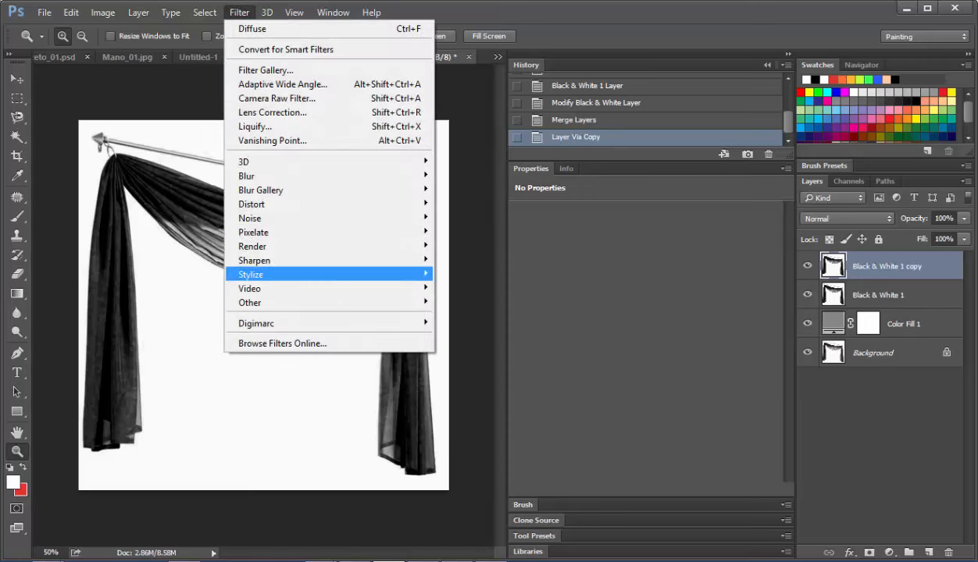
click(475, 274)
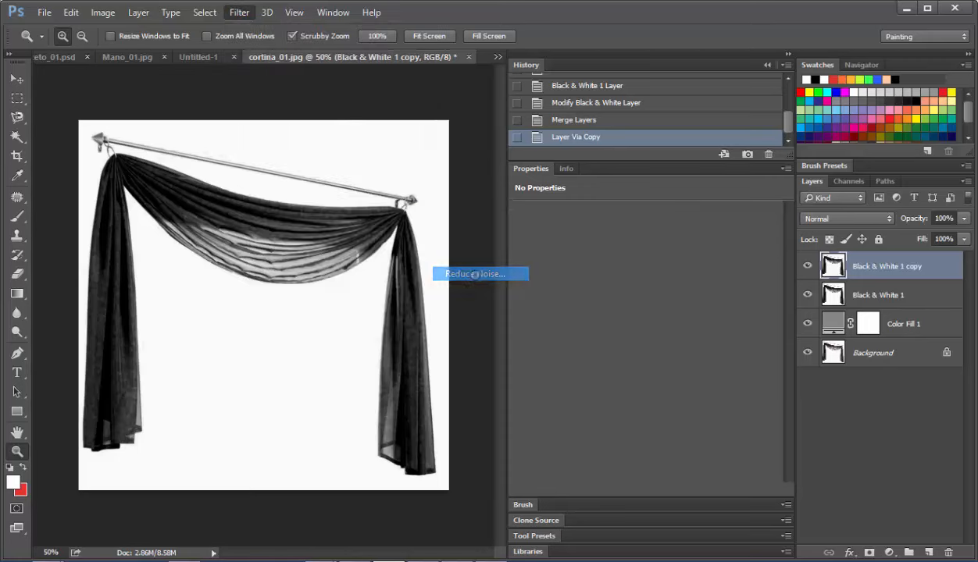
drag(266, 188, 467, 309)
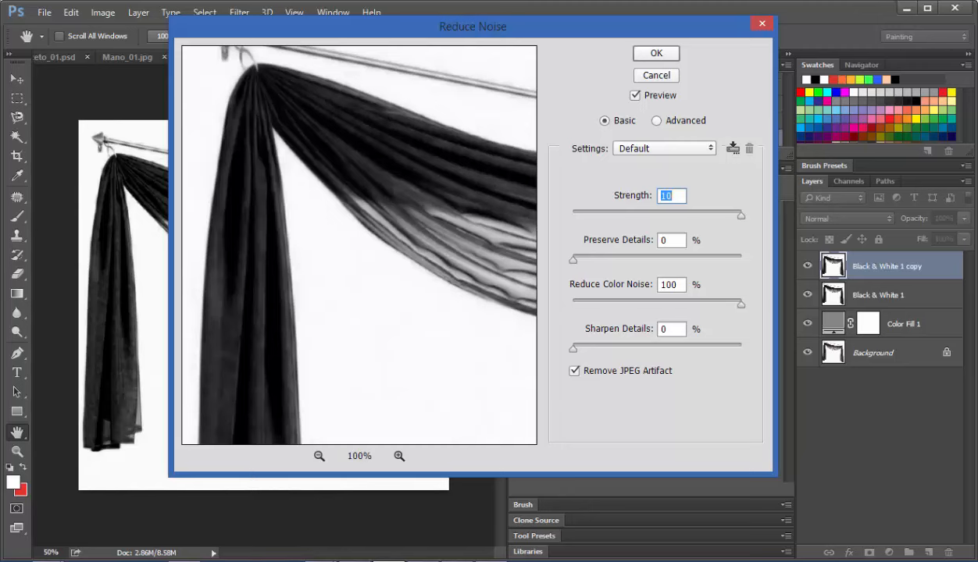
key(Tab)
key(Tab)
key(Tab)
key(Tab)
key(space)
key(space)
key(Return)
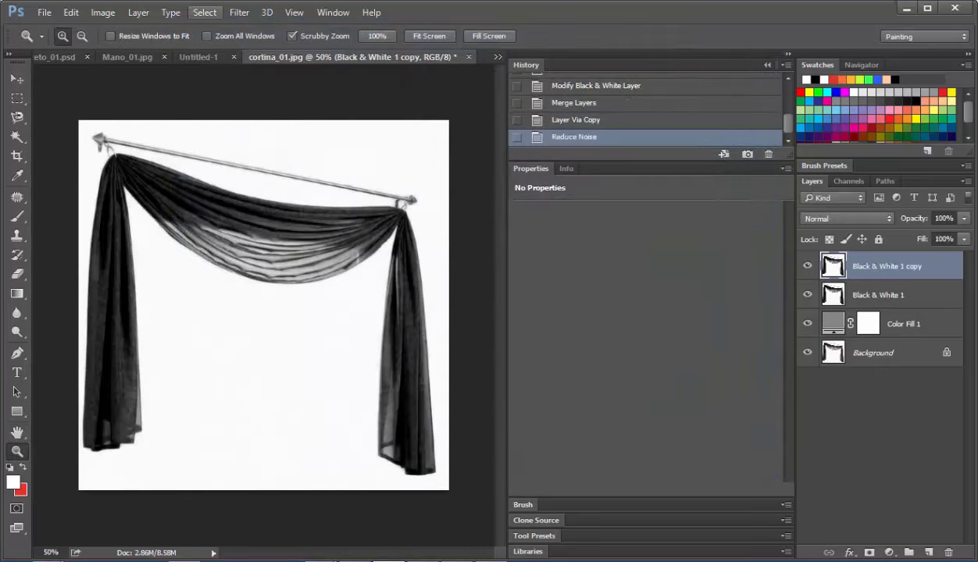
Apply the Diffuse filter to the Black & White 1 copy layer and compare the curtain with that layer hidden and shown
click(239, 12)
mouse_move(288, 275)
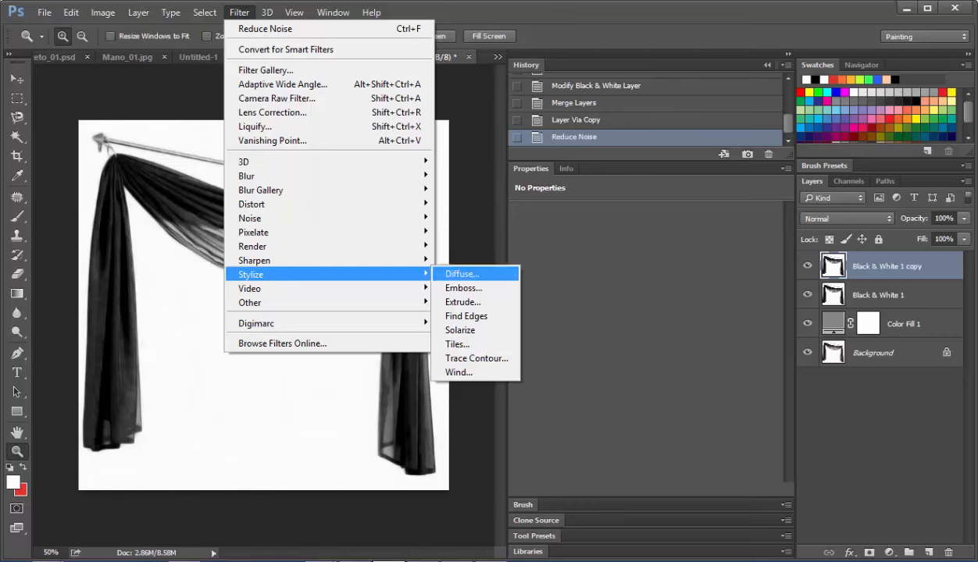
click(462, 274)
drag(547, 157, 837, 213)
click(703, 131)
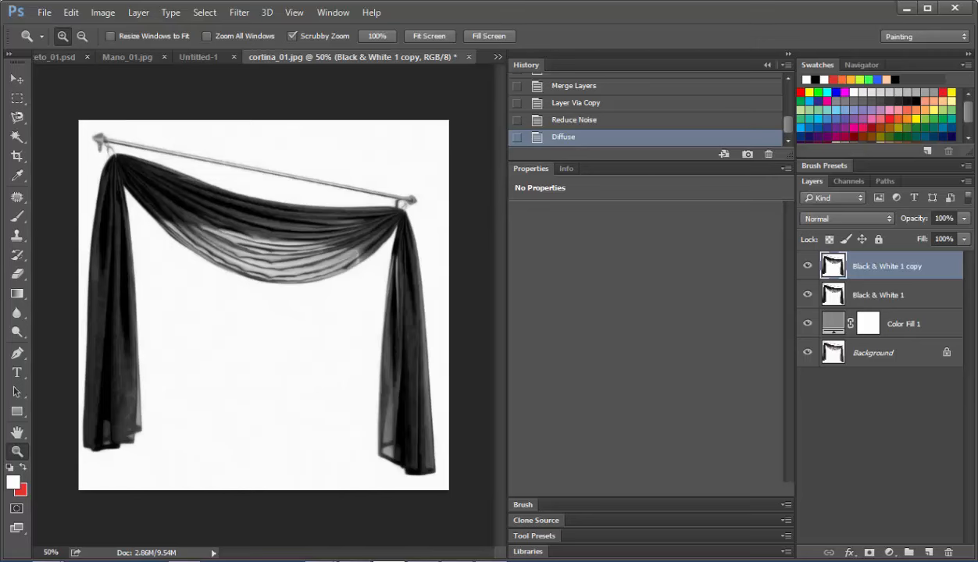
click(807, 265)
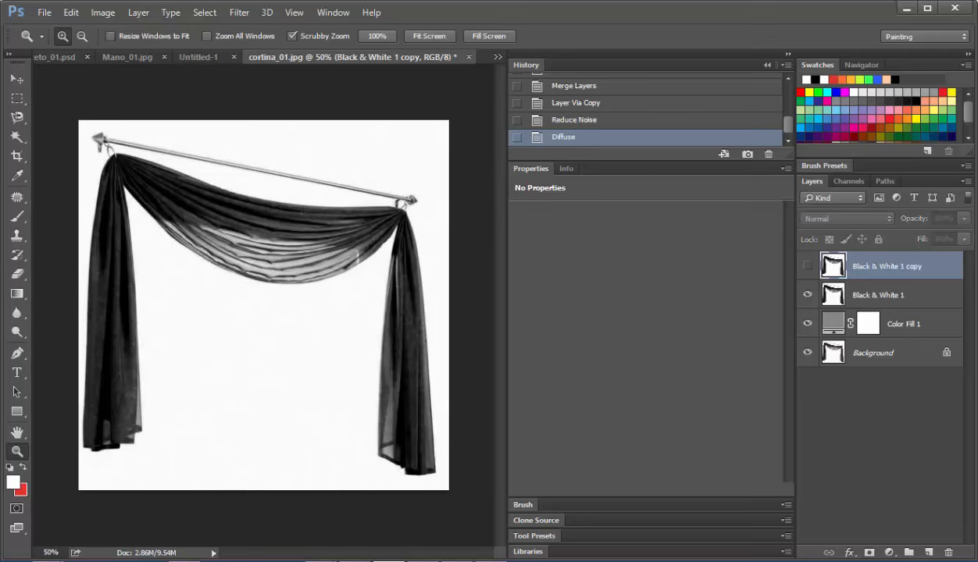
click(807, 265)
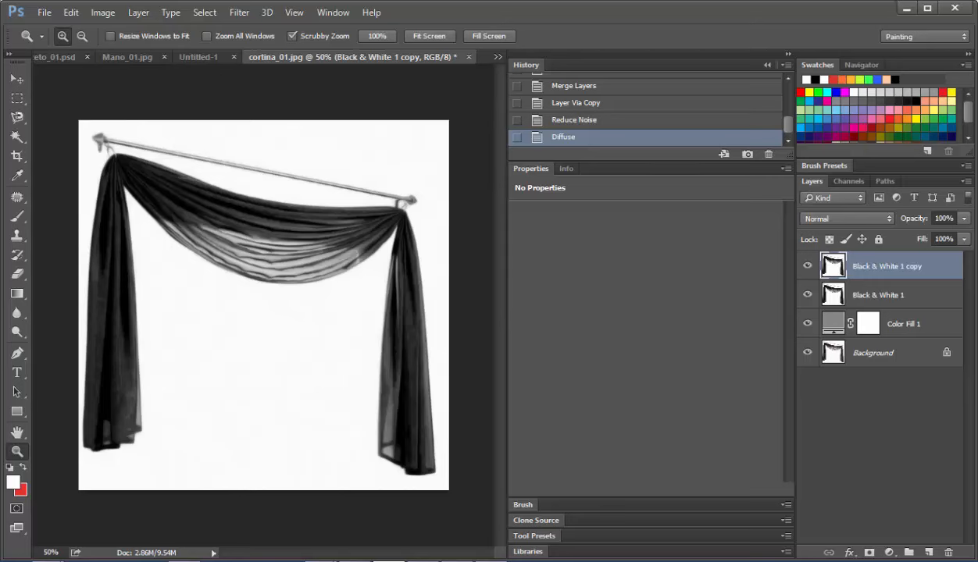
Set the blend mode of the Black & White 1 copy layer to Multiply
click(846, 219)
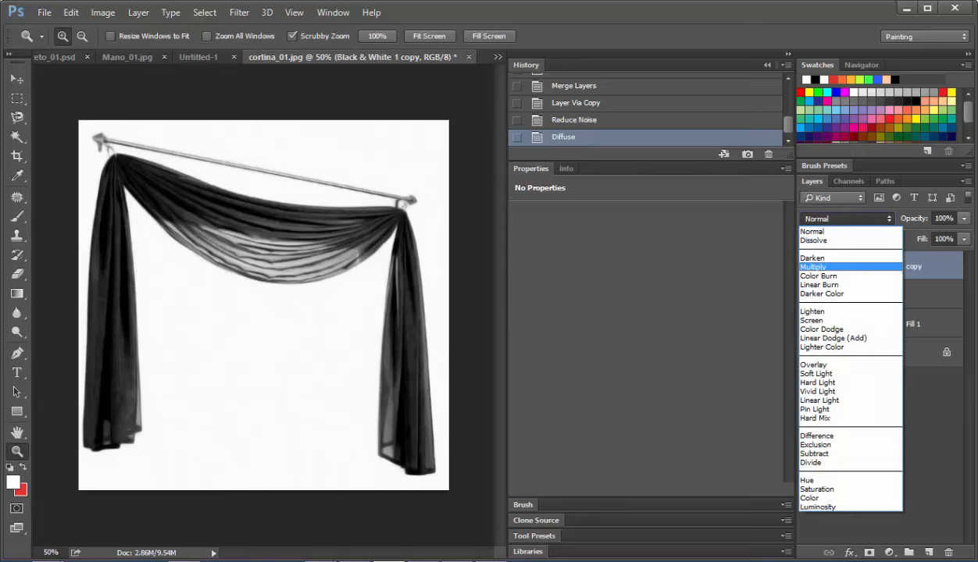
click(813, 267)
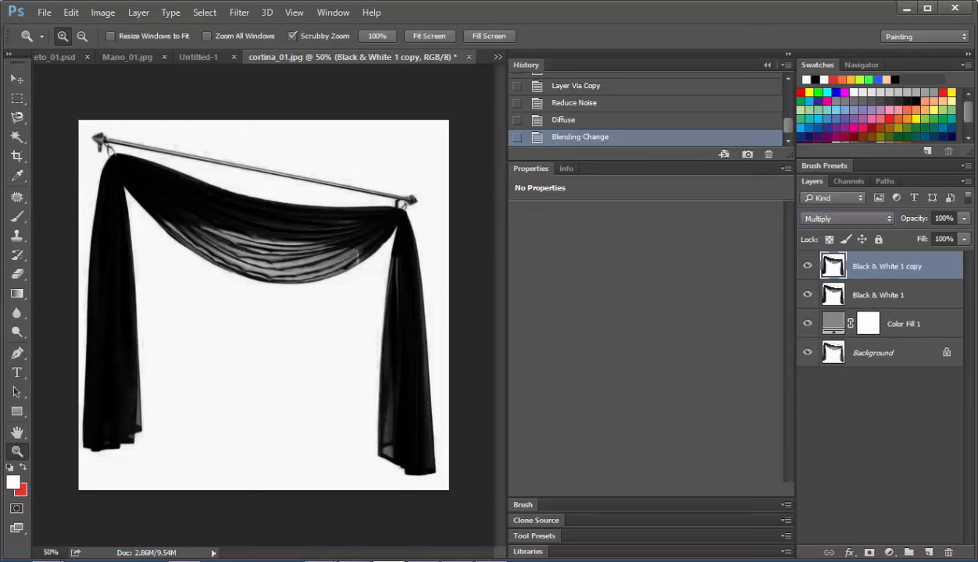
click(846, 219)
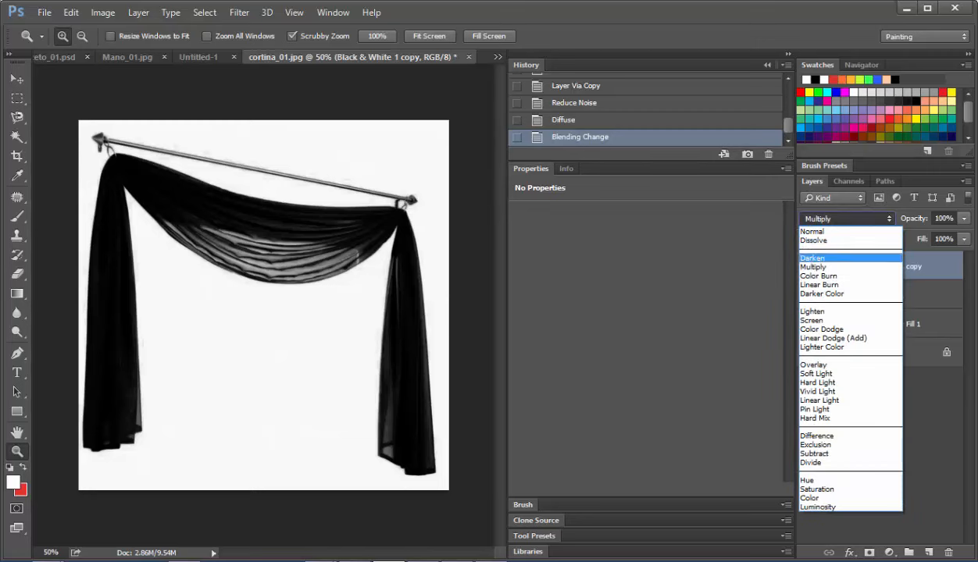
key(Escape)
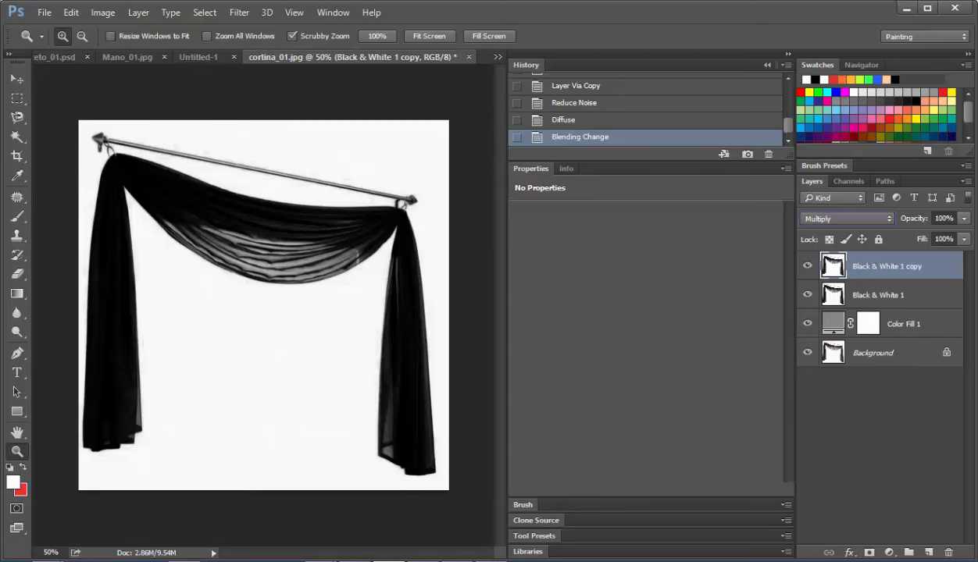
double_click(934, 267)
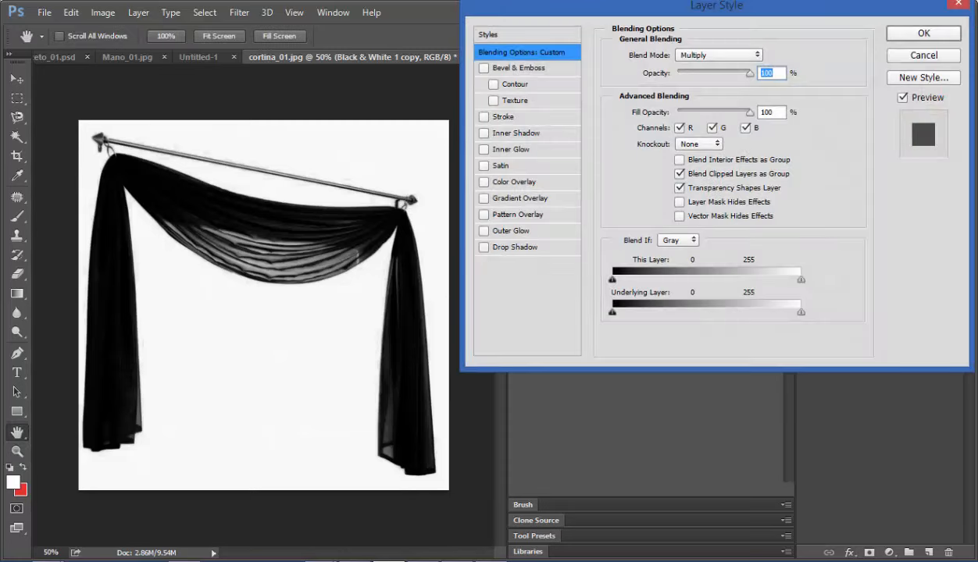
drag(717, 6, 639, 61)
key(Return)
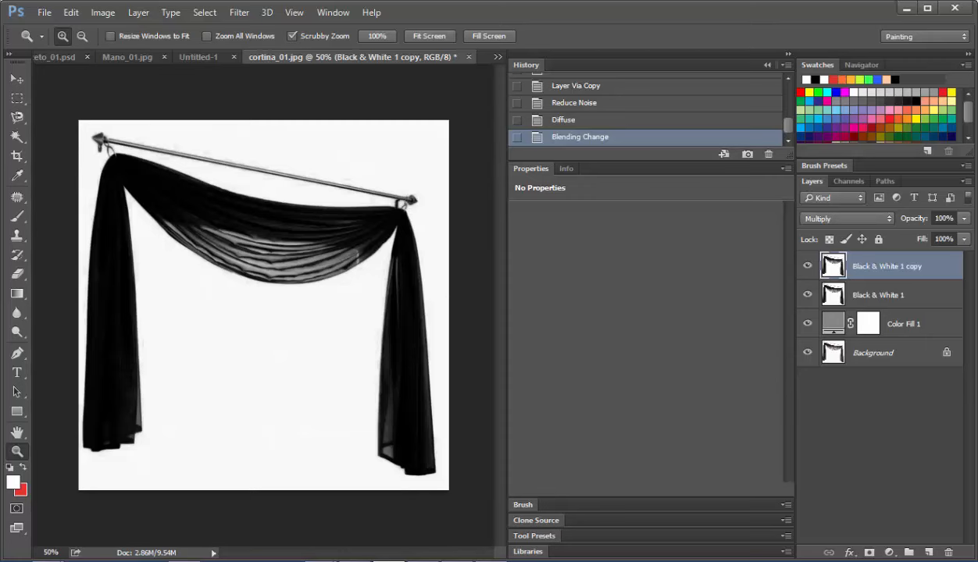
Split the copy's This Layer Blend If ranges to 0/42 and 165/255, and merge it with the Black & White 1 layer
double_click(935, 266)
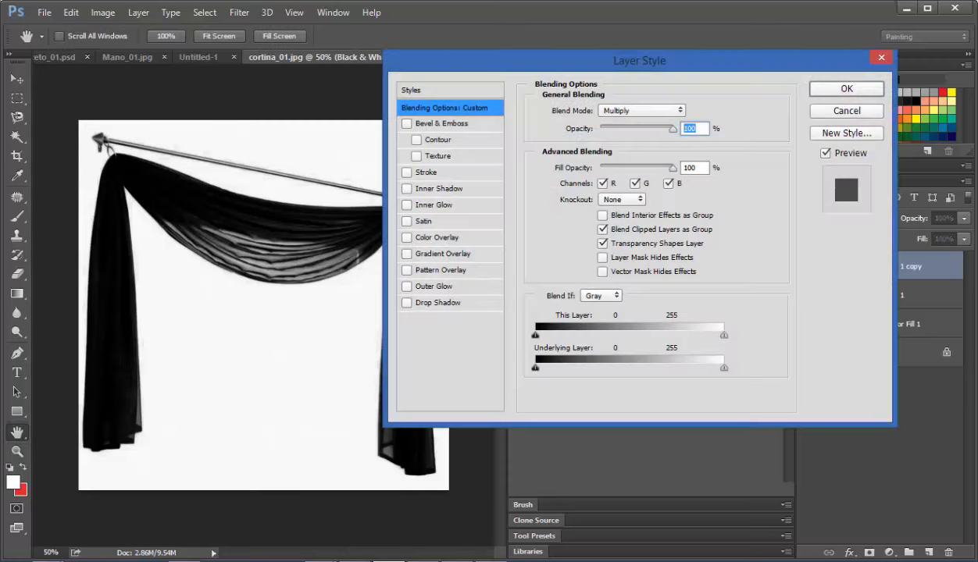
drag(639, 61, 701, 64)
mouse_move(598, 371)
mouse_down()
mouse_move(622, 370)
mouse_move(598, 370)
mouse_up()
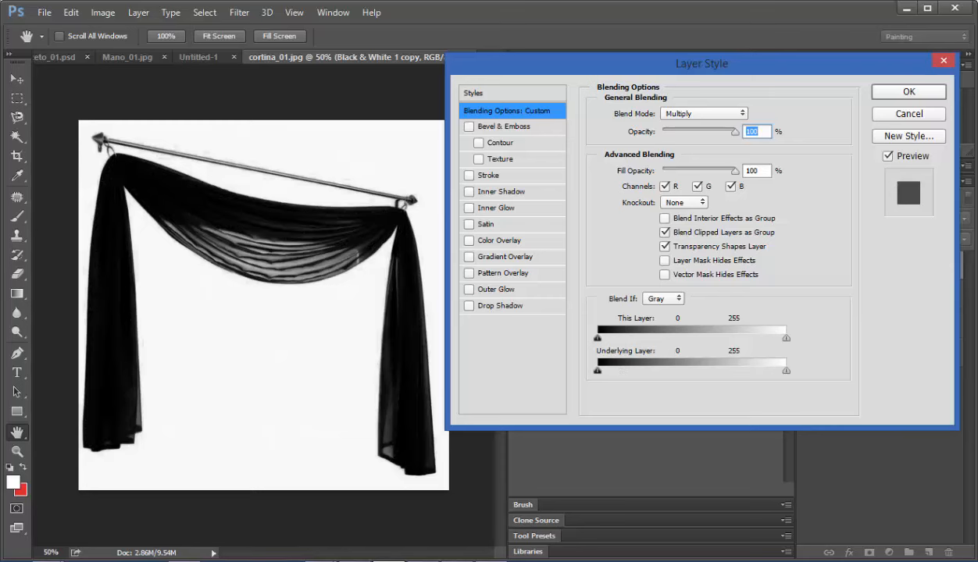
key(alt)
mouse_move(598, 337)
mouse_down()
mouse_move(685, 338)
mouse_move(613, 338)
mouse_move(662, 338)
mouse_move(614, 337)
mouse_move(630, 337)
mouse_up()
mouse_move(786, 337)
mouse_down()
mouse_move(629, 338)
mouse_move(718, 338)
mouse_up()
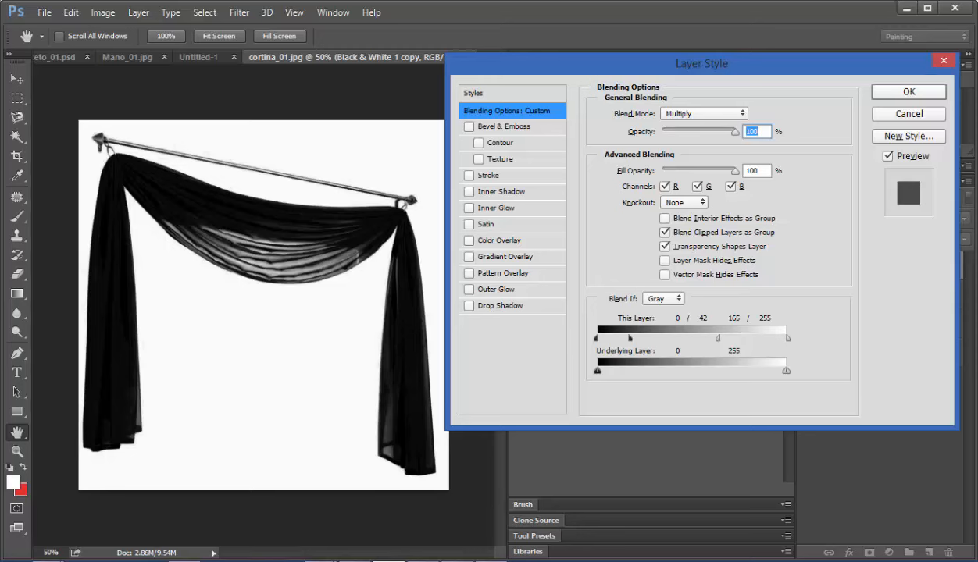
click(909, 91)
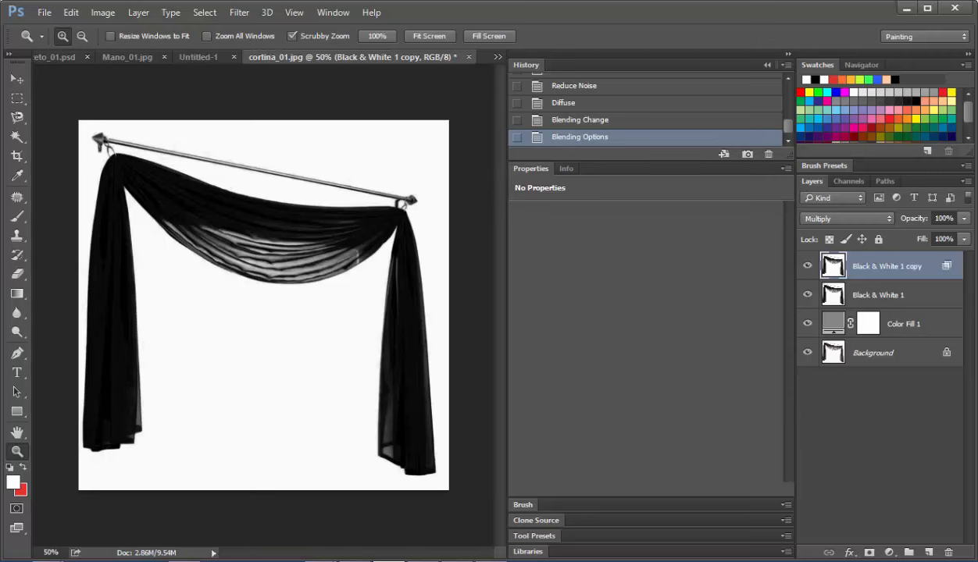
shift+click(891, 300)
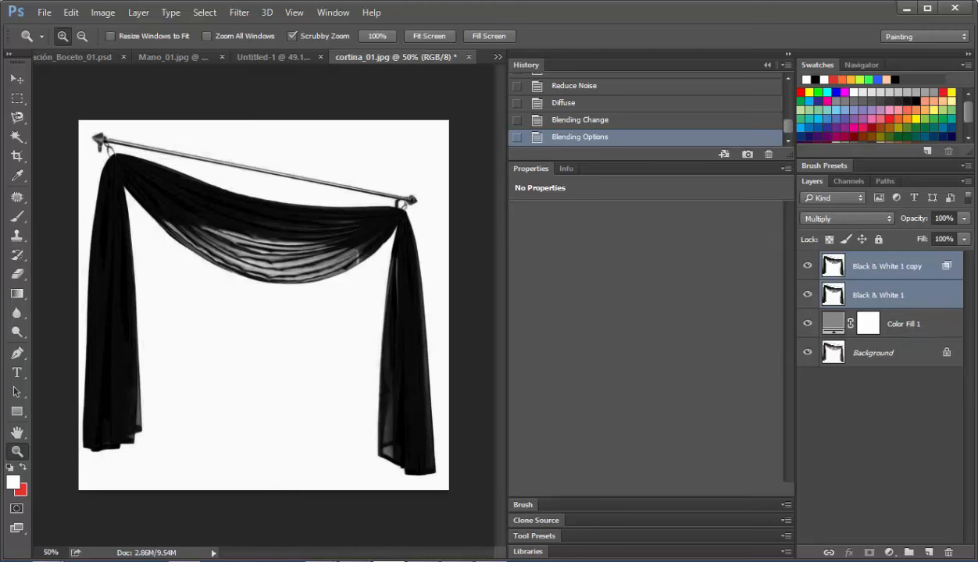
key(ctrl+e)
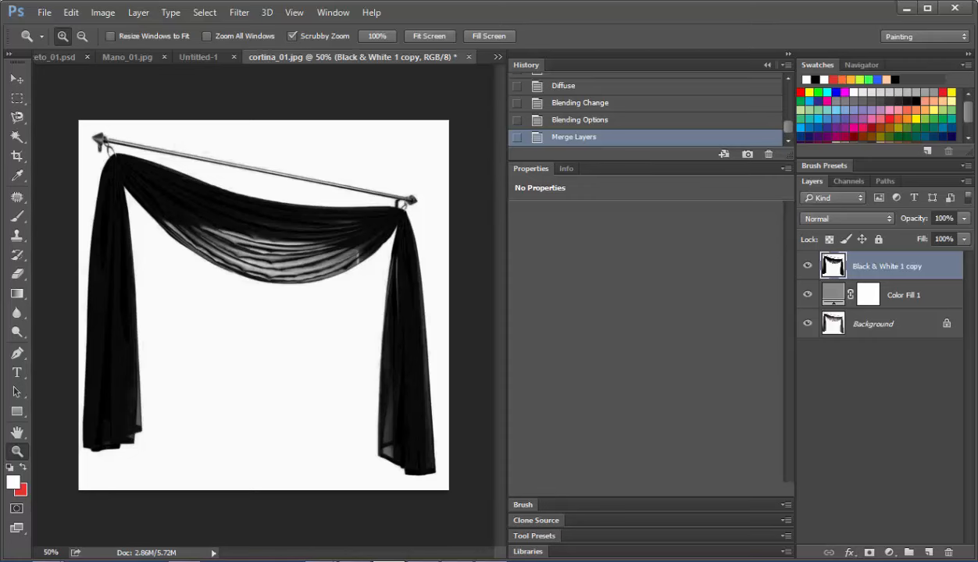
Select the pointed finial at the curtain rod's left end with the Quick Selection tool at brush size 10, and collapse the side panels
drag(103, 146, 242, 146)
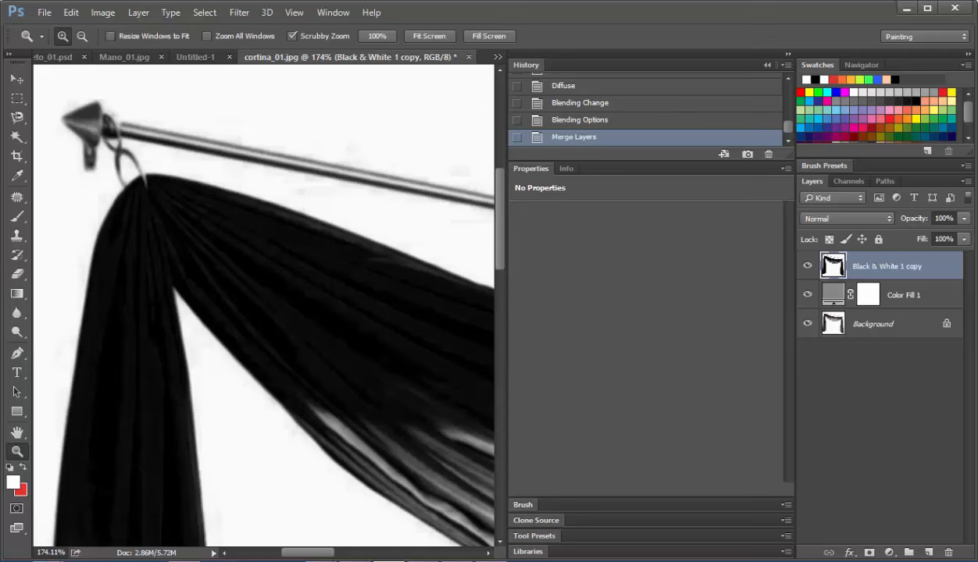
click(17, 136)
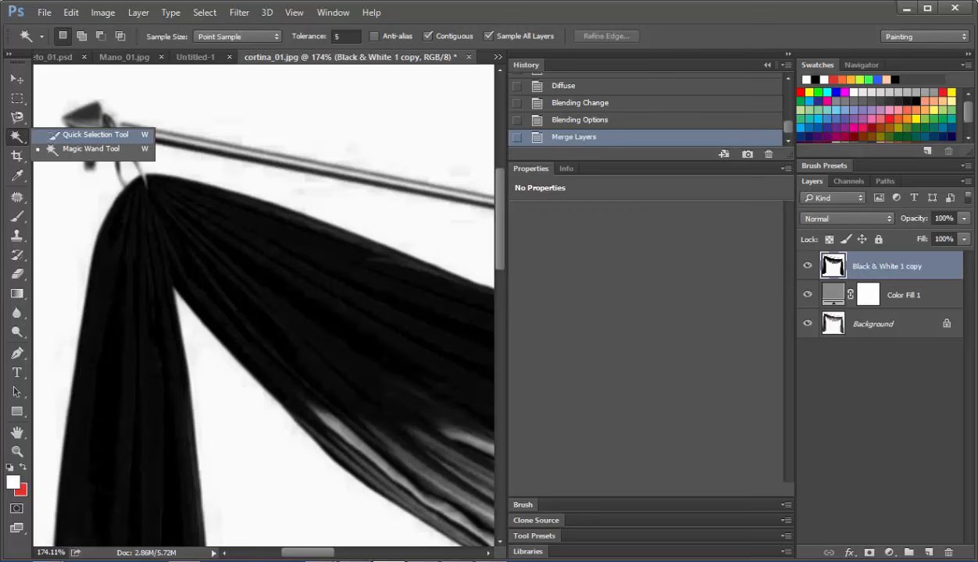
click(86, 131)
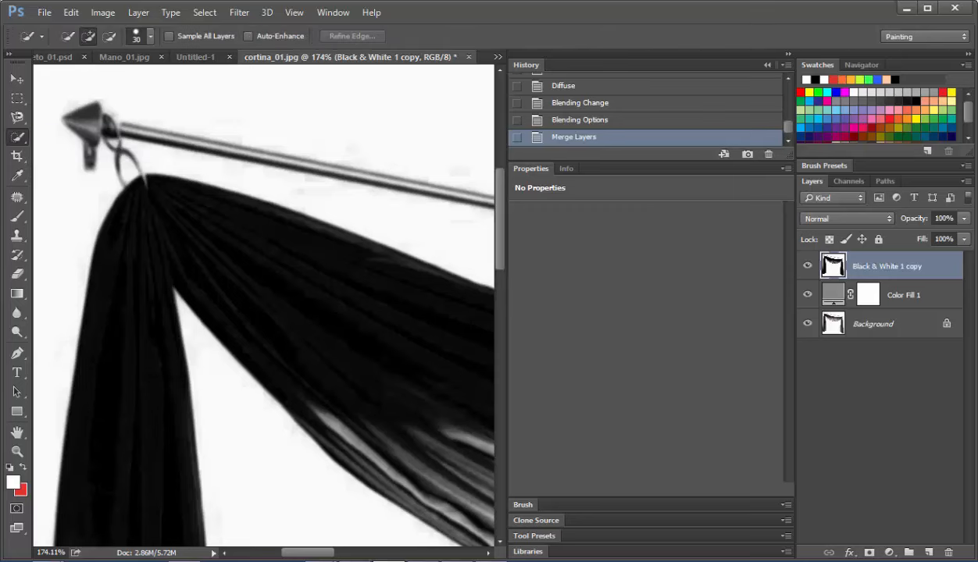
right_click(171, 139)
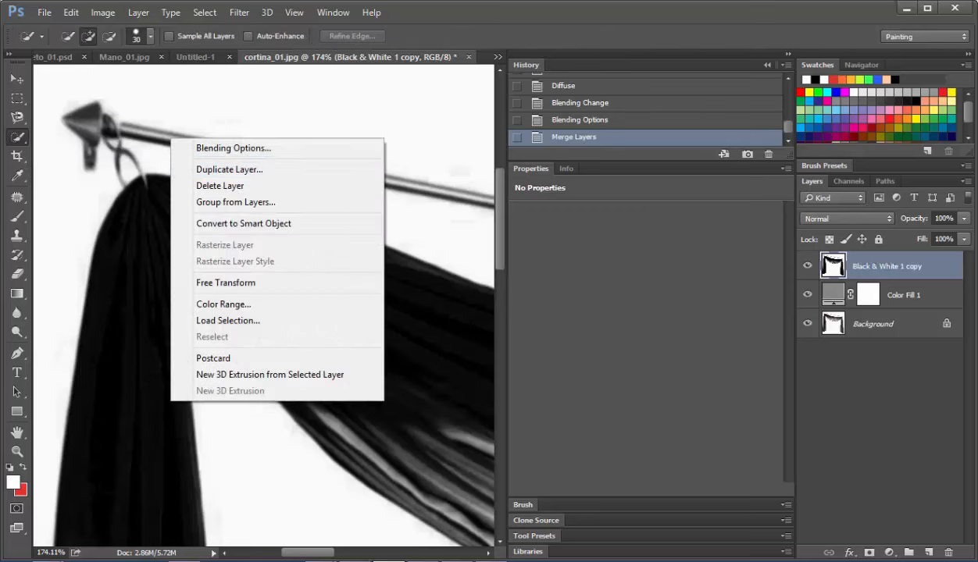
key(Escape)
key(bracketleft)
key(bracketleft)
click(86, 125)
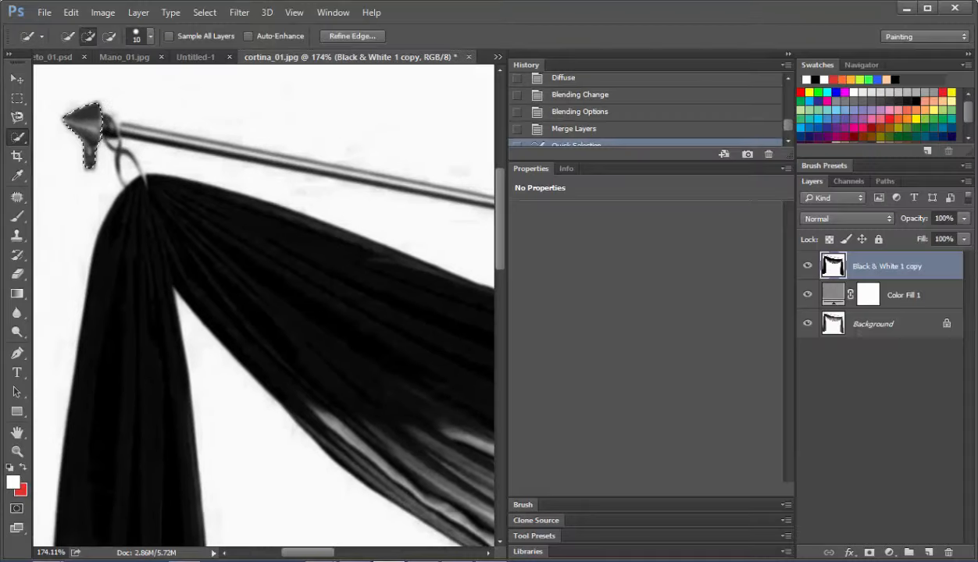
click(787, 54)
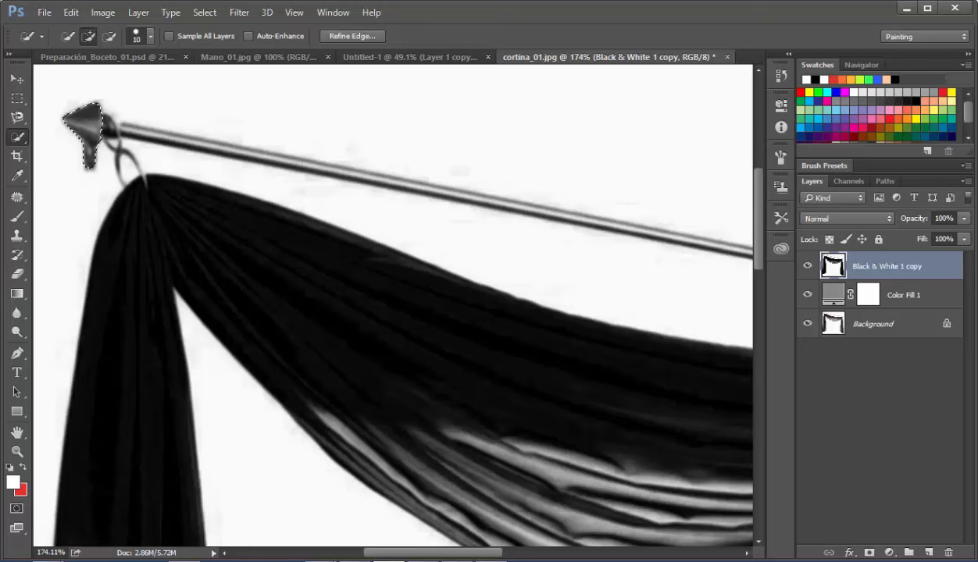
Add the long curtain rod to the finial selection by outlining it with the Polygonal Lasso tool at 0 px feather
mouse_move(703, 351)
mouse_down()
mouse_move(582, 320)
mouse_move(245, 283)
mouse_move(64, 237)
mouse_move(299, 328)
mouse_move(527, 363)
mouse_move(699, 376)
mouse_up()
key(shift+l)
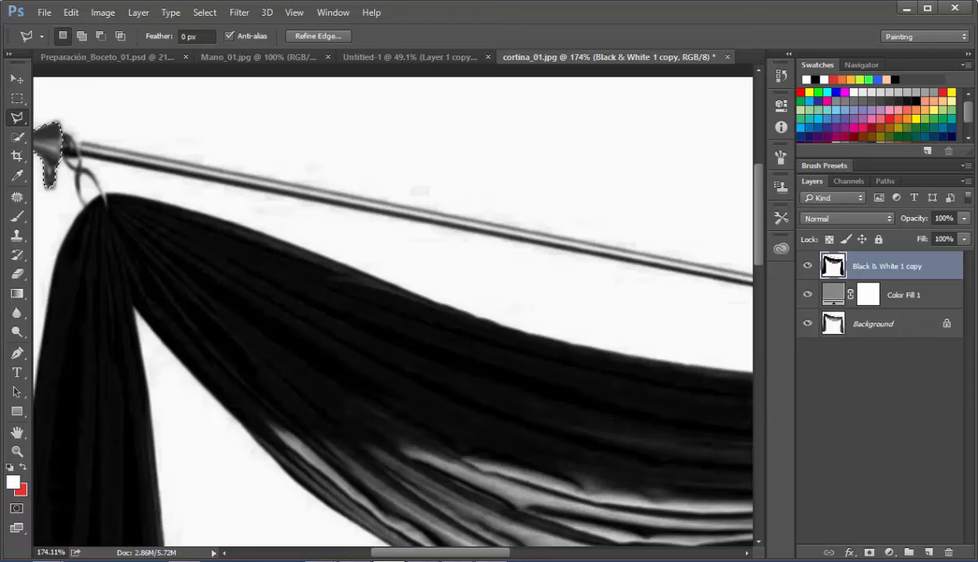
drag(393, 332, 432, 329)
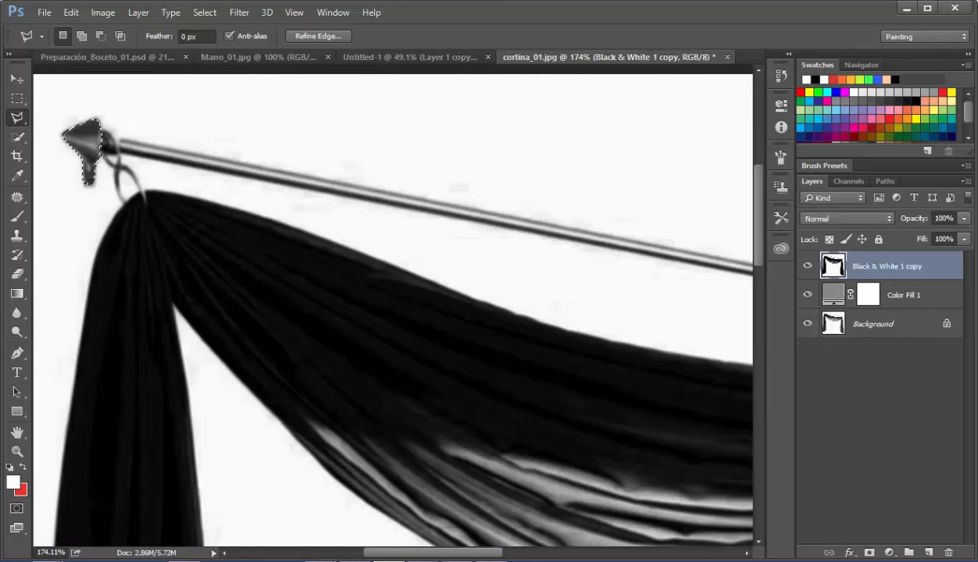
key(shift)
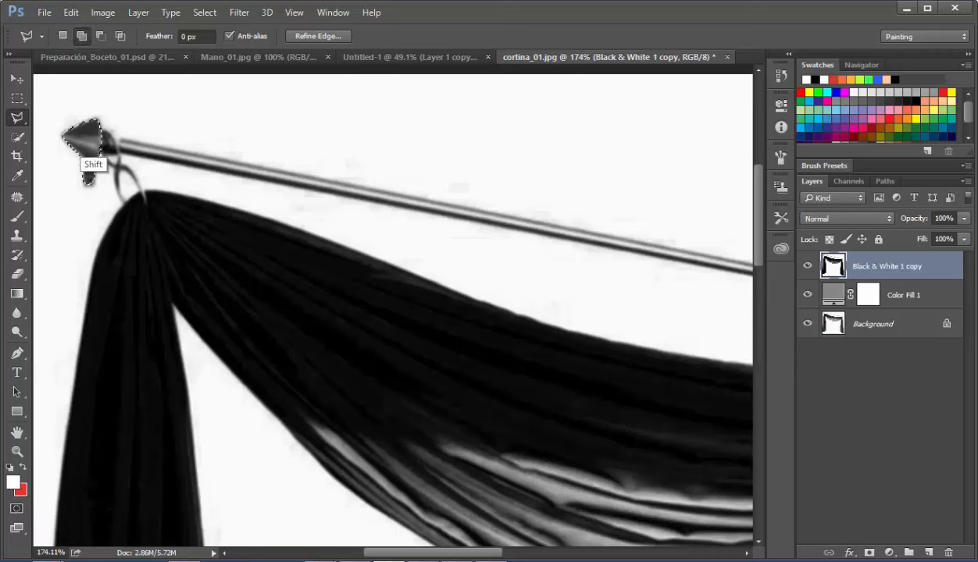
shift+click(95, 128)
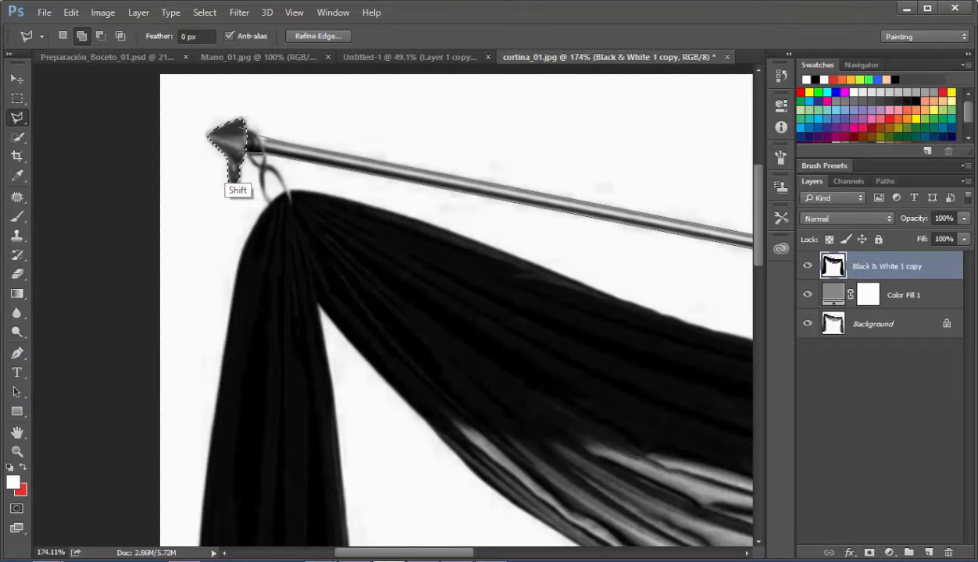
click(228, 154)
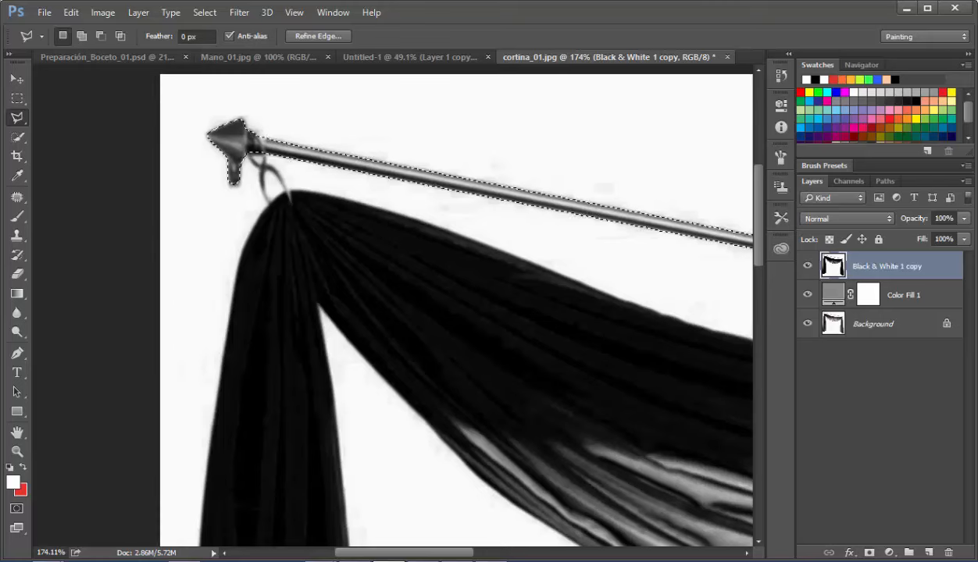
Draw a straight Pen tool path segment across the white area above the finial at the rod's right end
drag(641, 390, 217, 203)
drag(640, 312, 185, 369)
key(z)
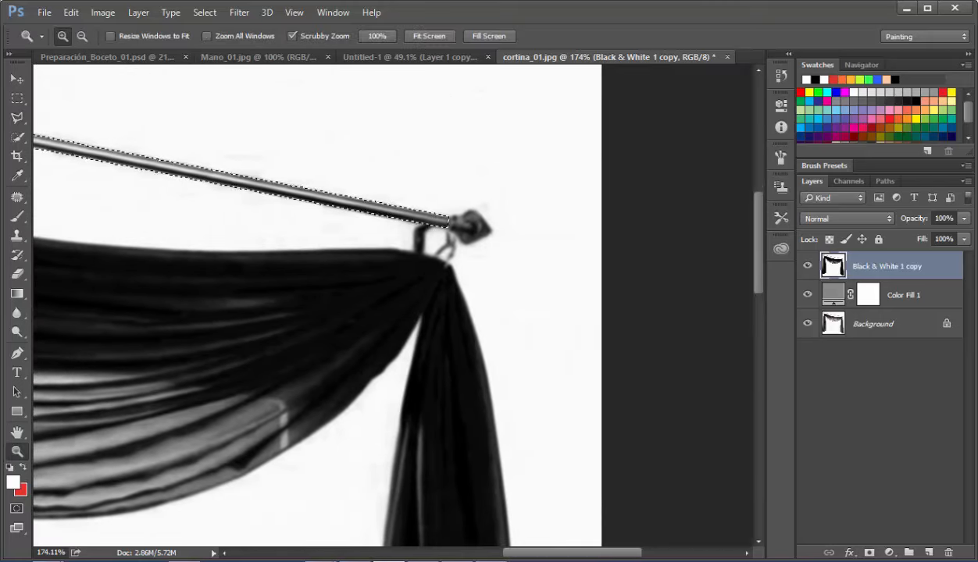
click(468, 226)
click(468, 226)
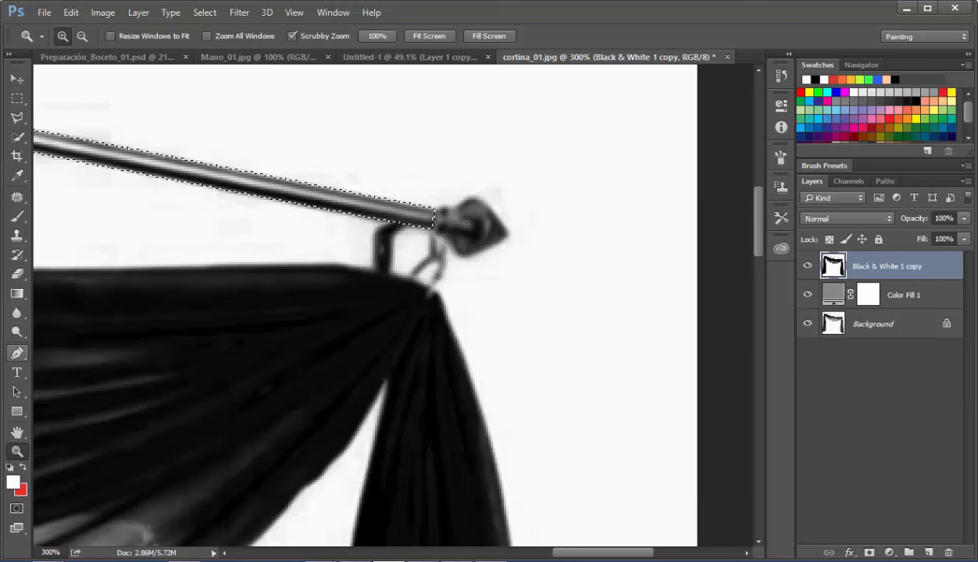
click(17, 353)
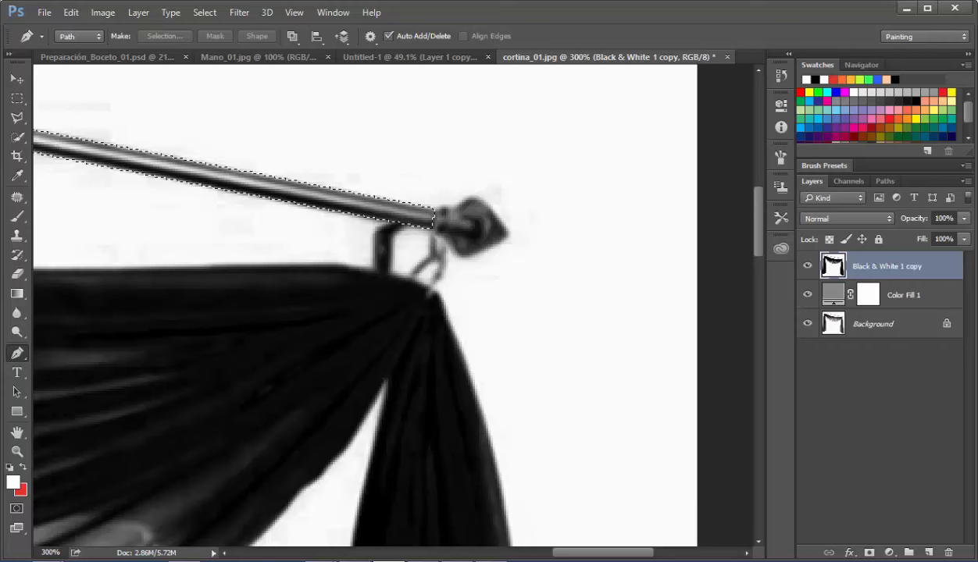
click(362, 113)
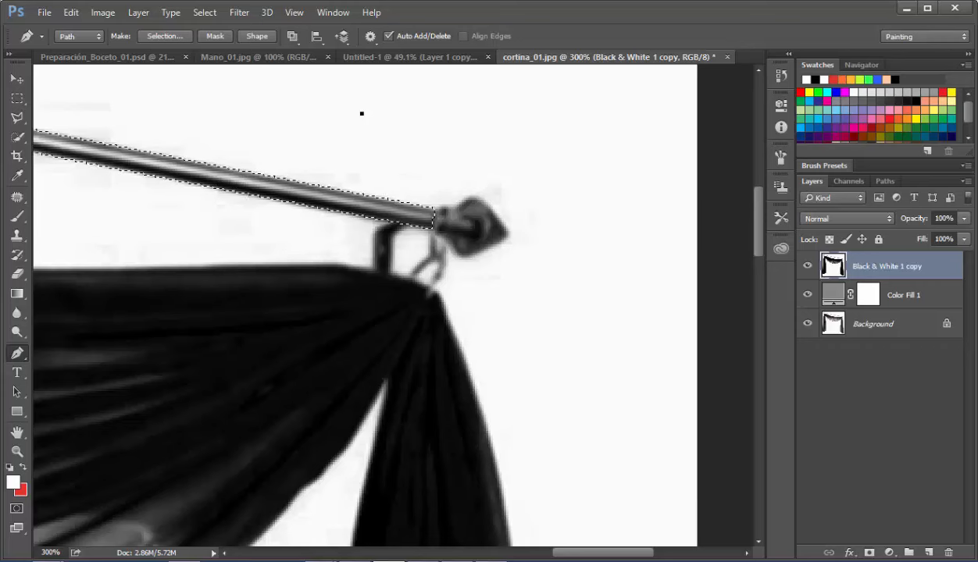
click(574, 102)
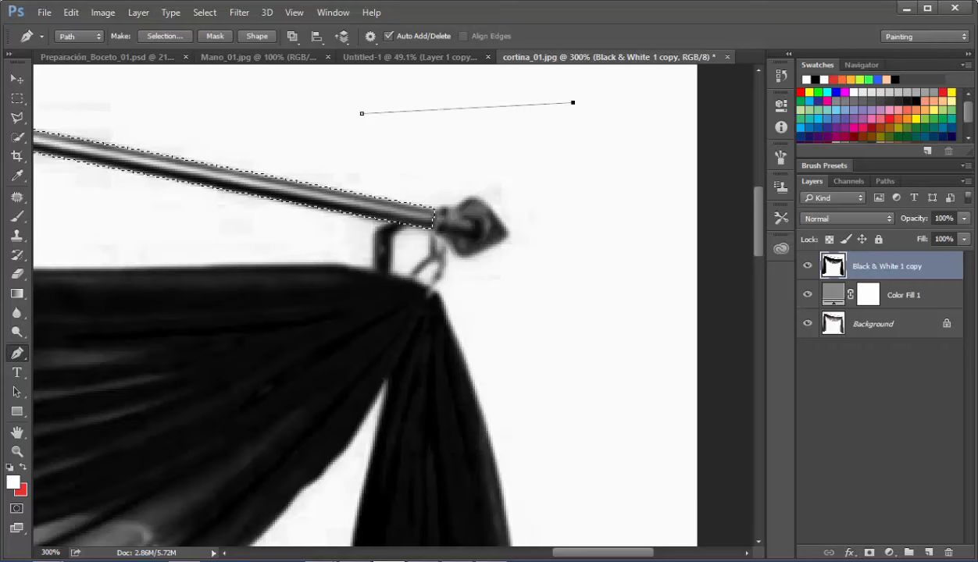